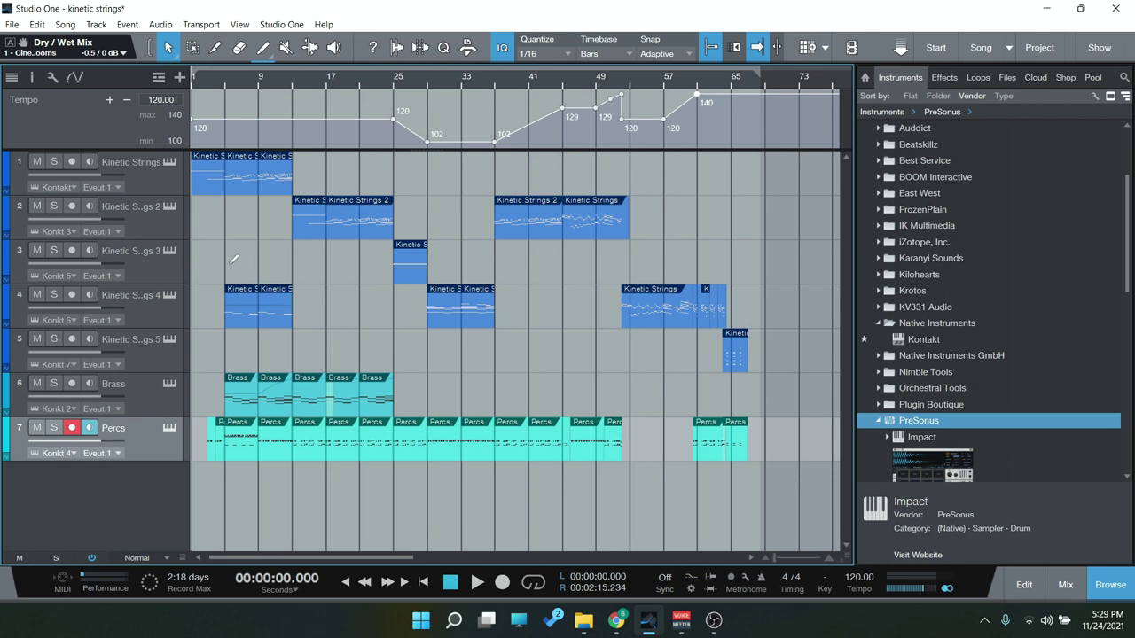
- Select the Brass track and the Percs track in turn to point them out in the arrangement
key(e)
key(e)
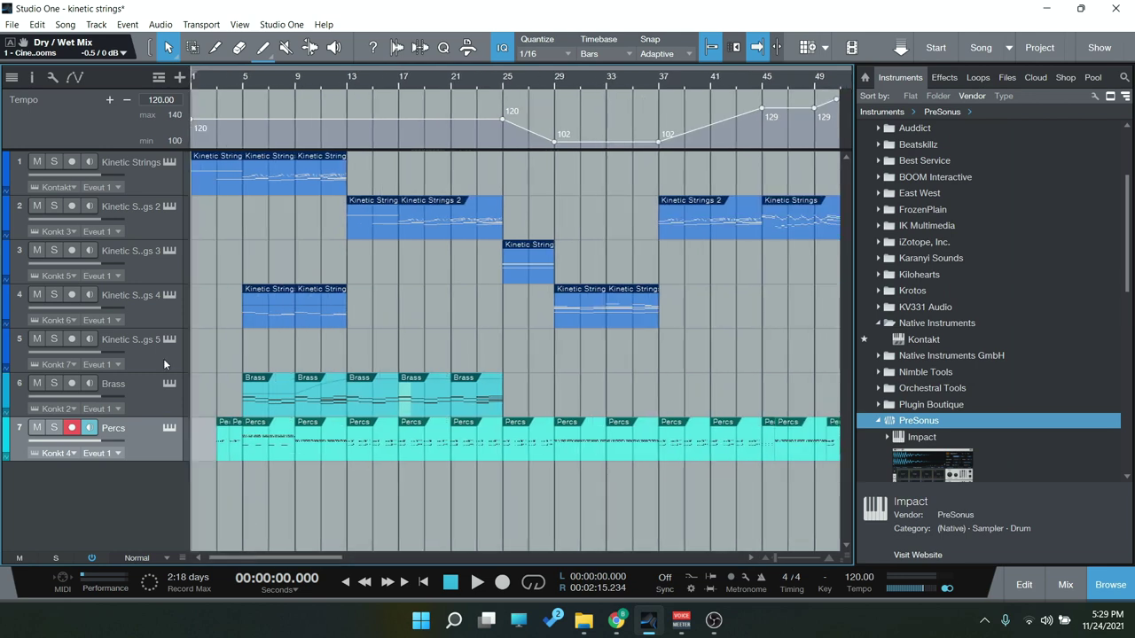
click(146, 393)
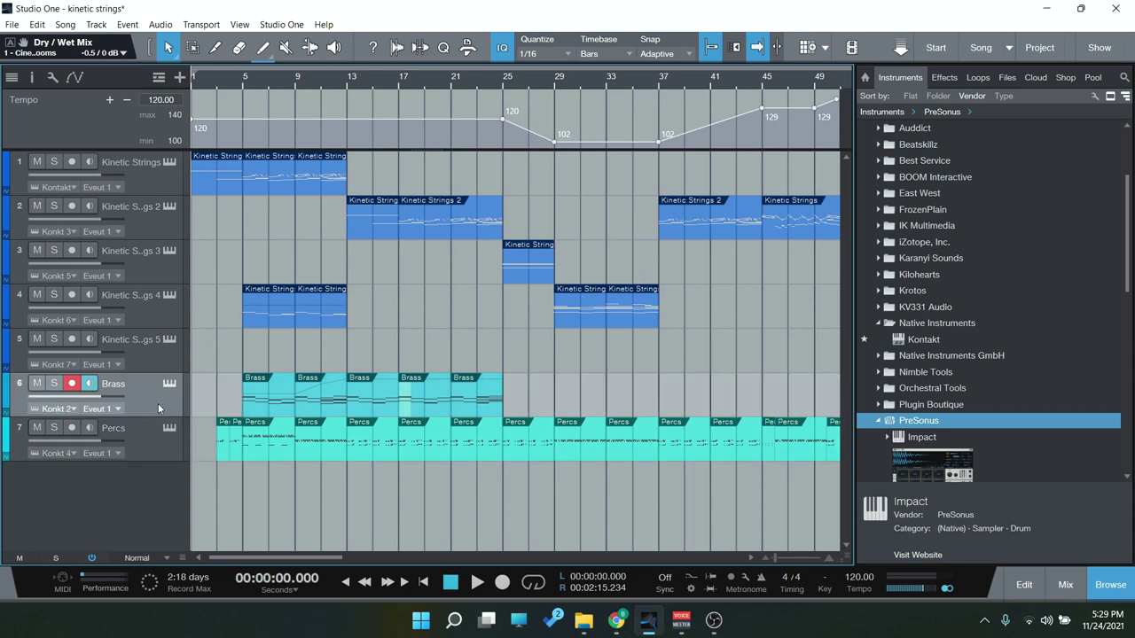
click(148, 446)
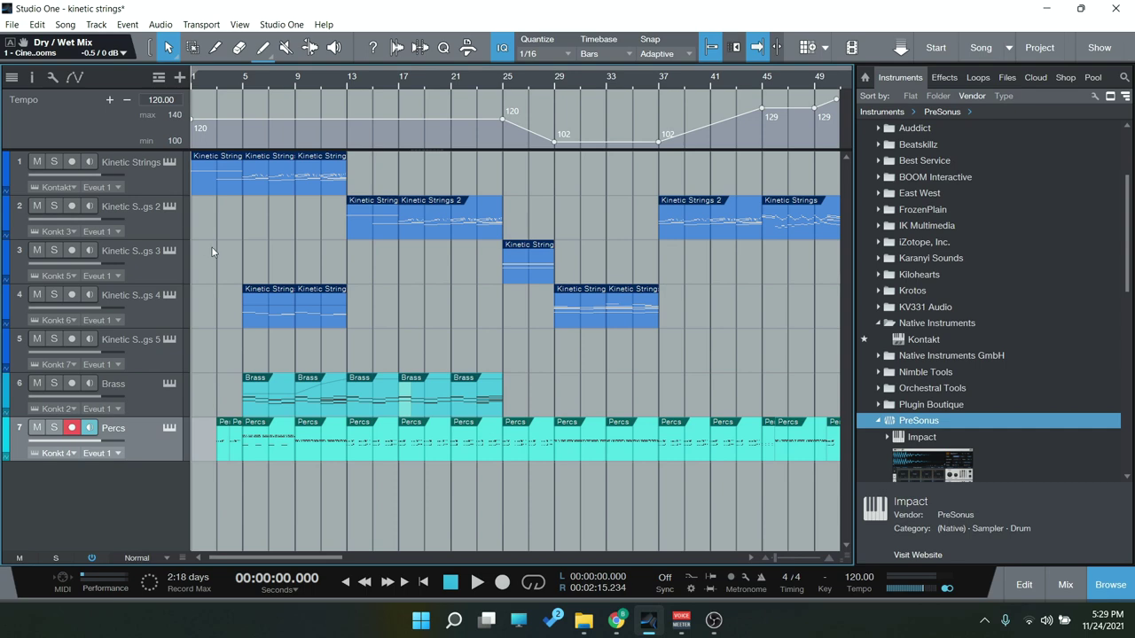
- Examine the Kontakt instruments and their pattern presets on the first three Kinetic Strings tracks
click(170, 162)
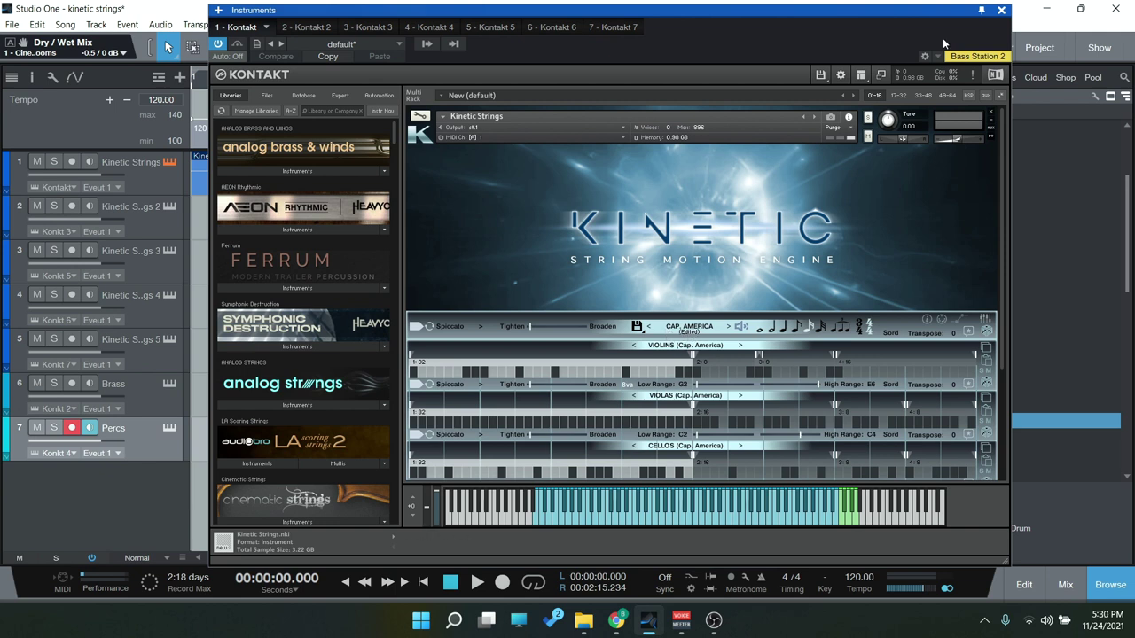
click(1001, 11)
click(155, 231)
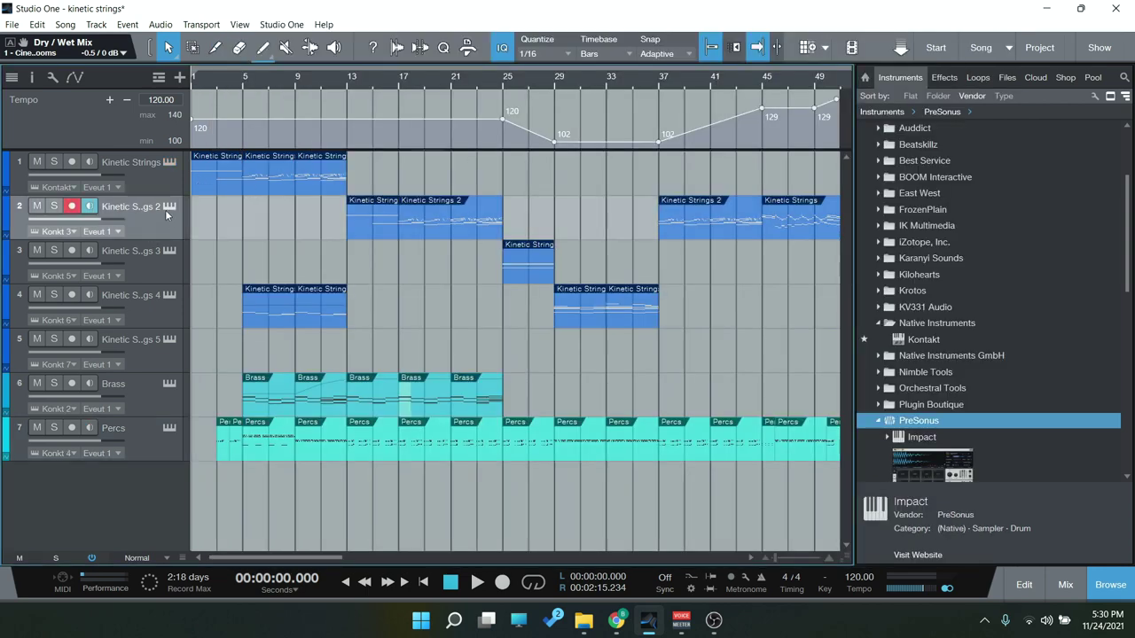
click(168, 206)
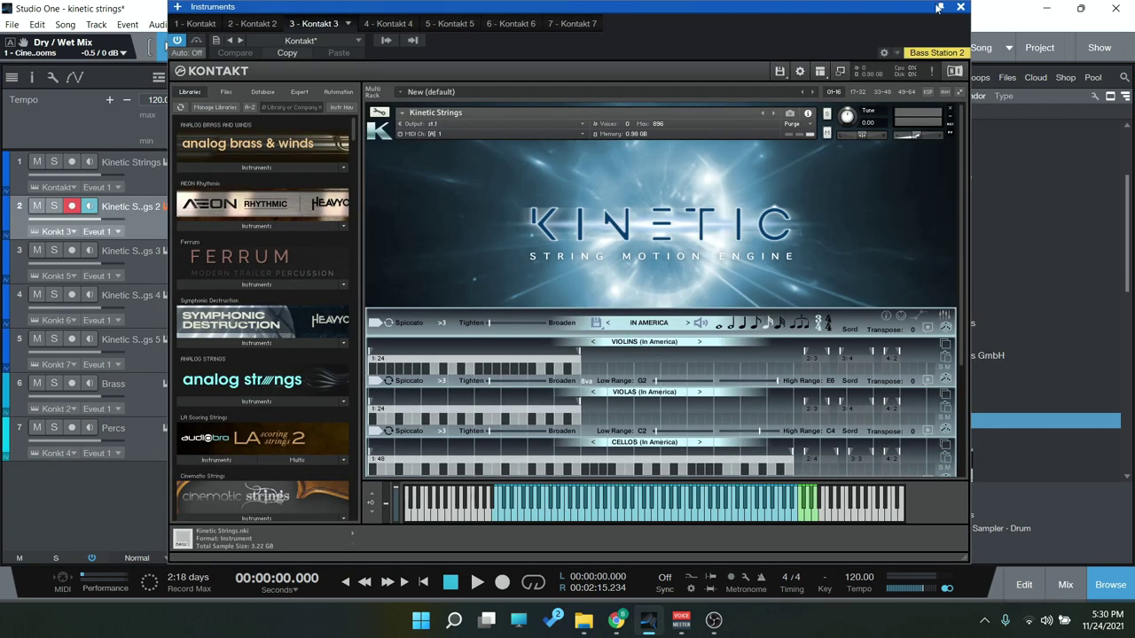
click(959, 9)
click(164, 251)
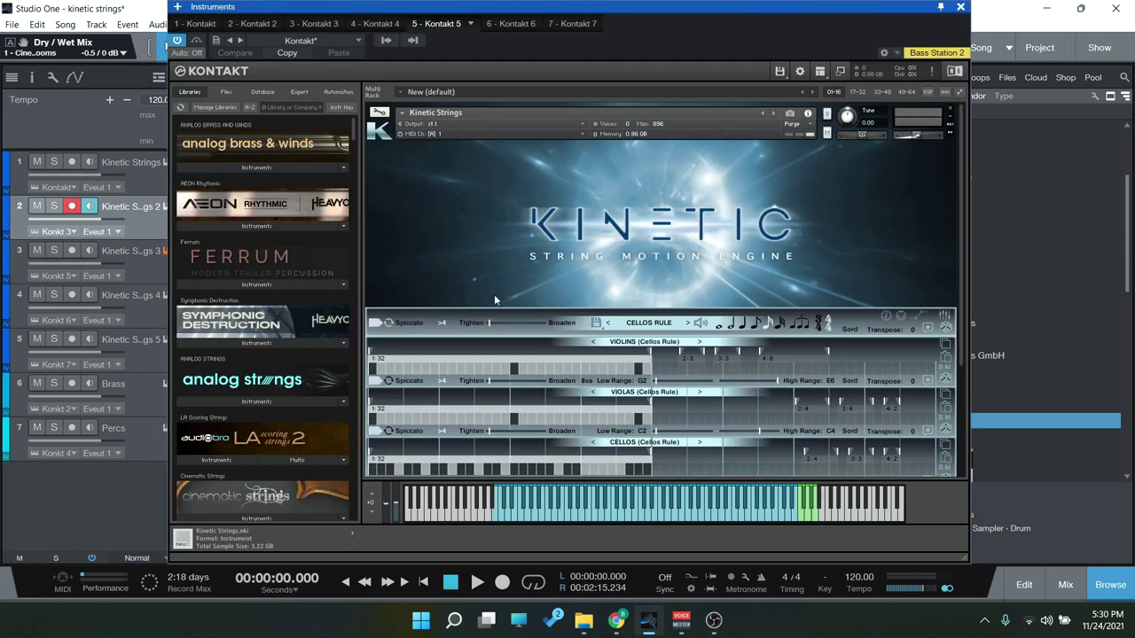
click(962, 8)
- Show the Kontakt instrument on Kinetic Strings 4 and set the Marcher preset's global note-length slider to the Broaden end
click(168, 296)
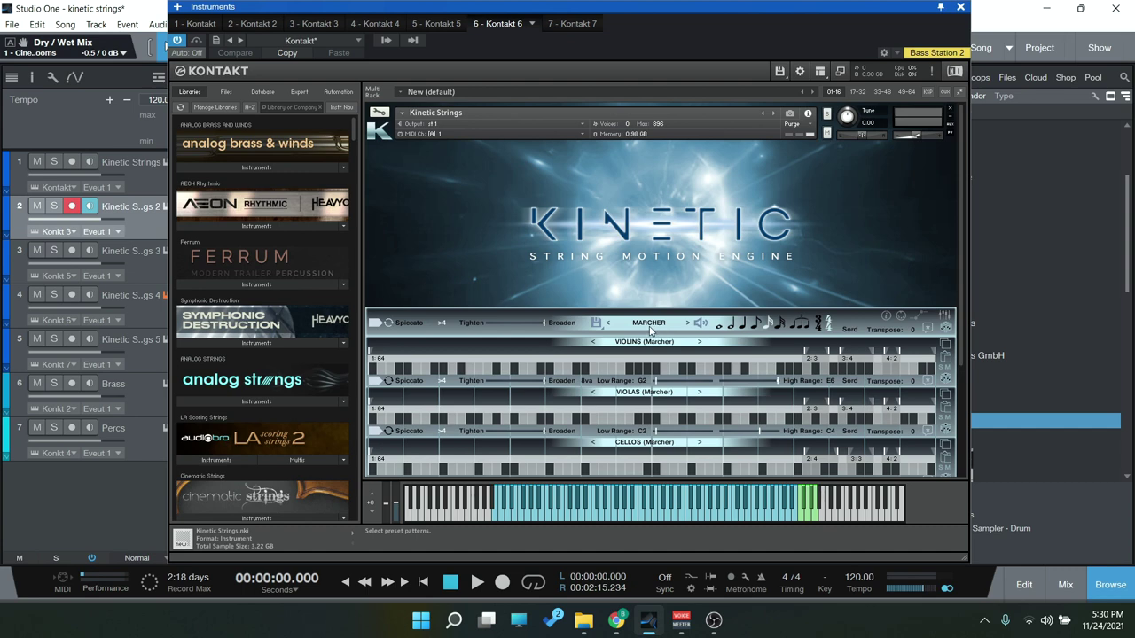
drag(672, 12, 723, 15)
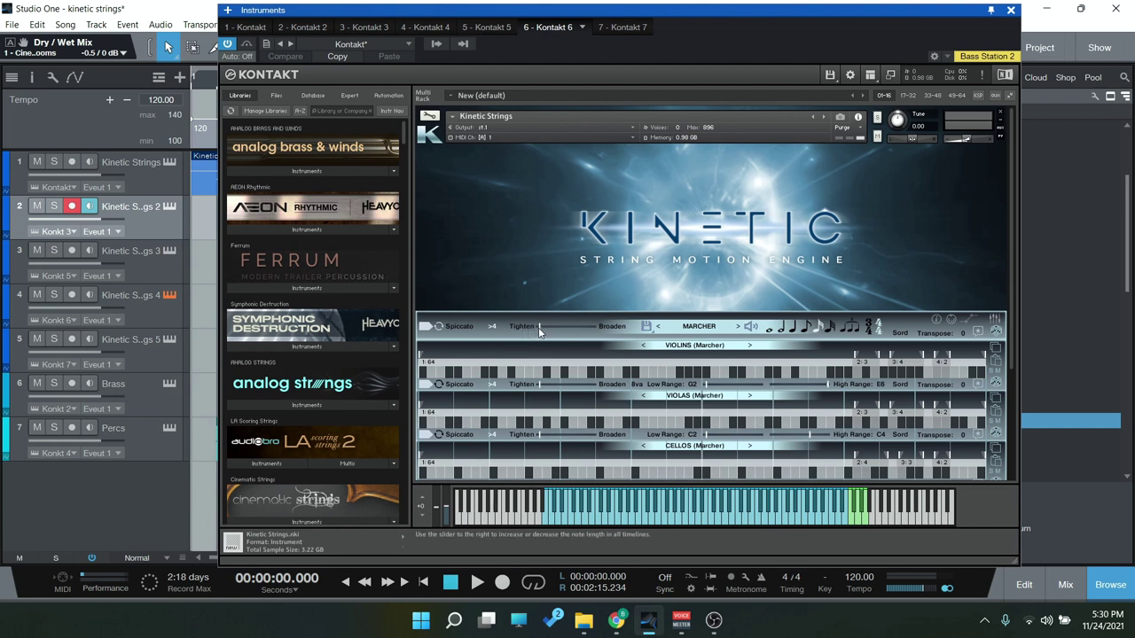
click(592, 328)
click(1010, 10)
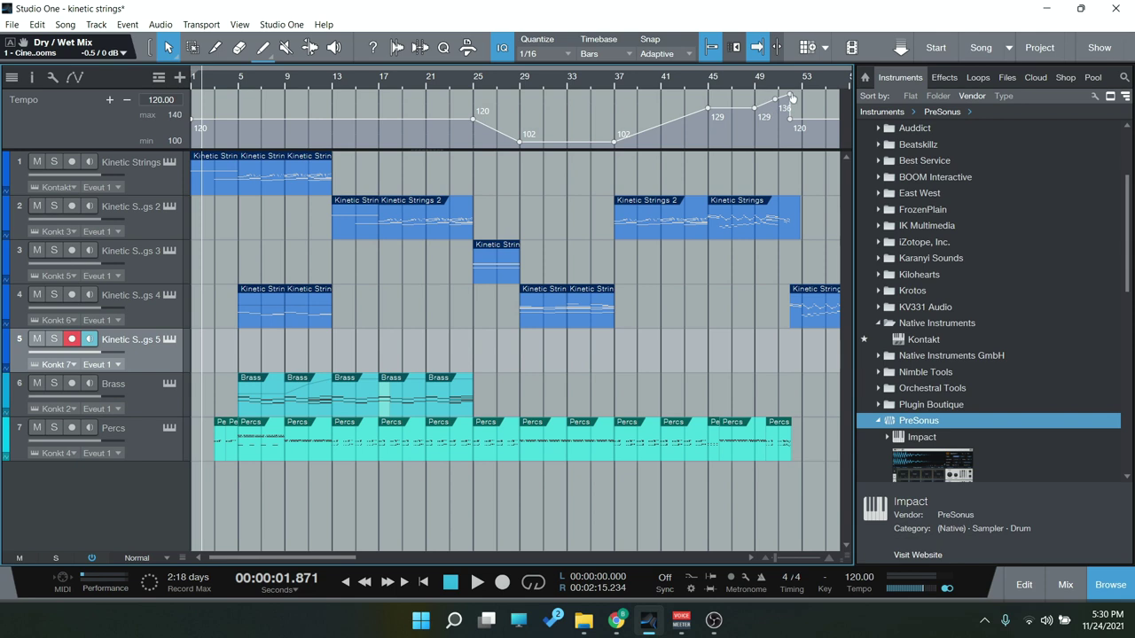
- Play the arrangement from the start of the song
scroll(502, 289, up, 2)
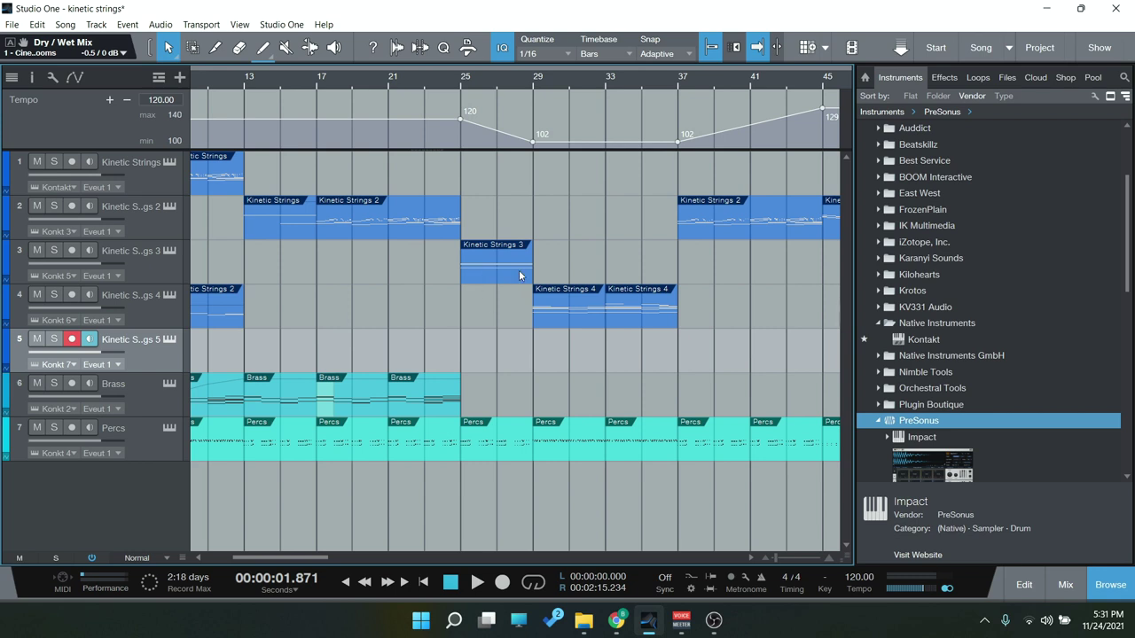
scroll(395, 326, down, 2)
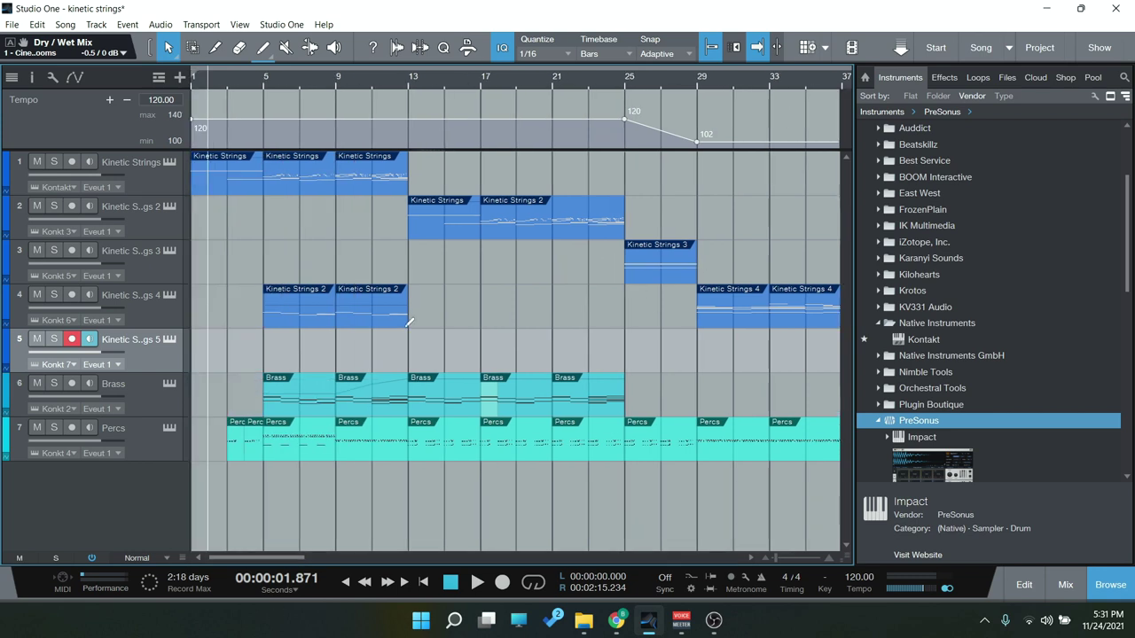
key(comma)
key(space)
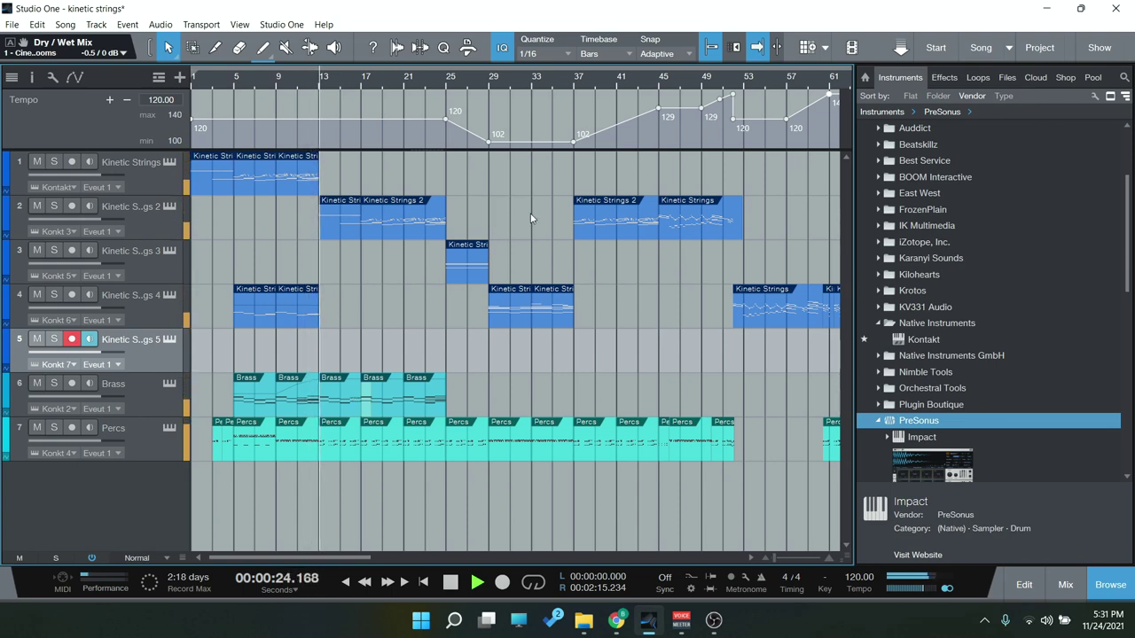
- Examine the notes of the Kinetic Strings 2 part starting at bar 13 in the note editor during playback
drag(526, 216, 346, 221)
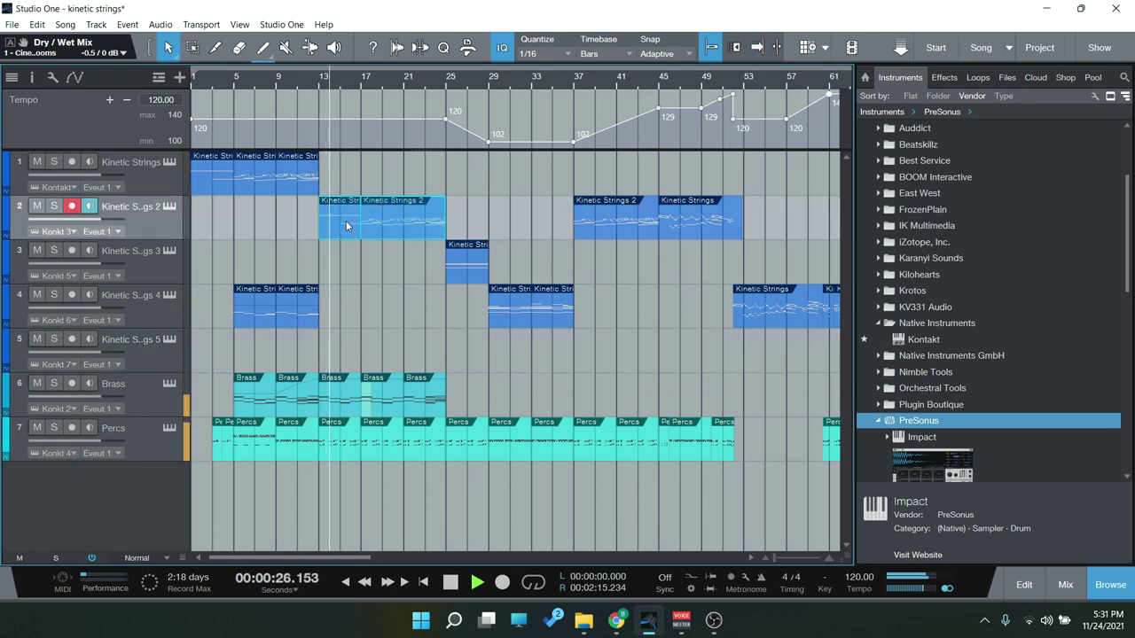
double_click(346, 220)
scroll(633, 306, down, 3)
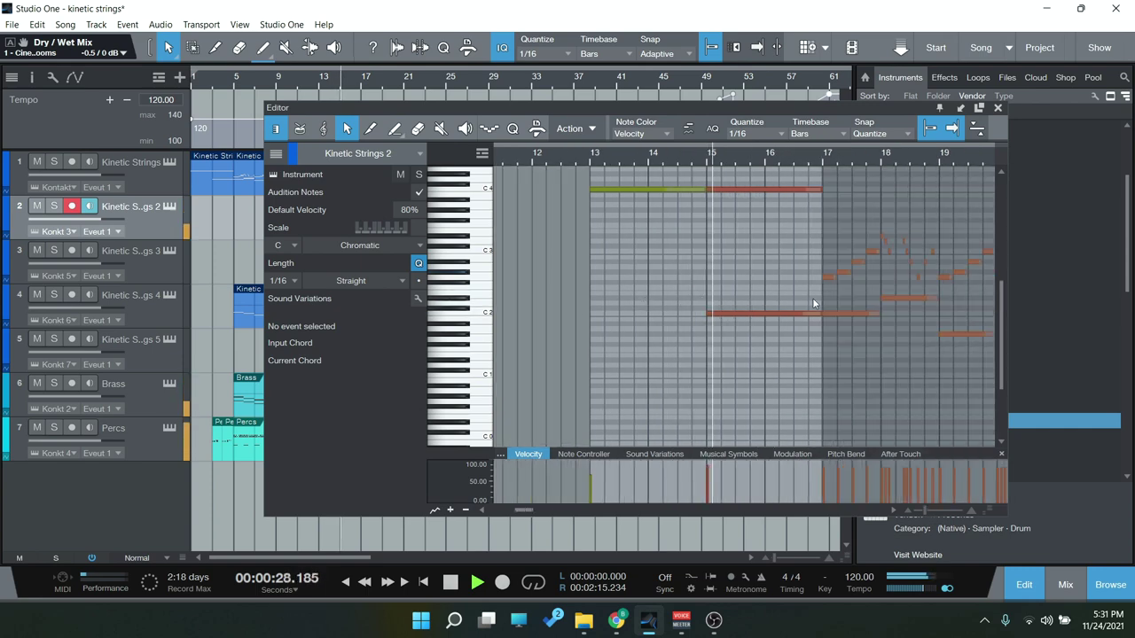
click(858, 375)
scroll(898, 390, up, 3)
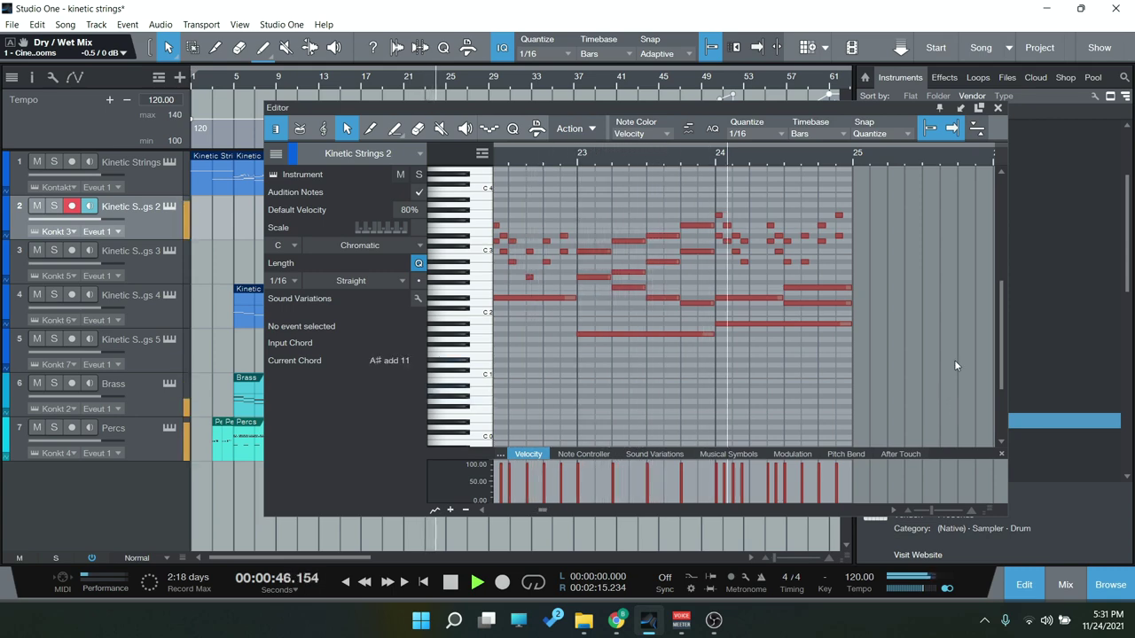
click(999, 109)
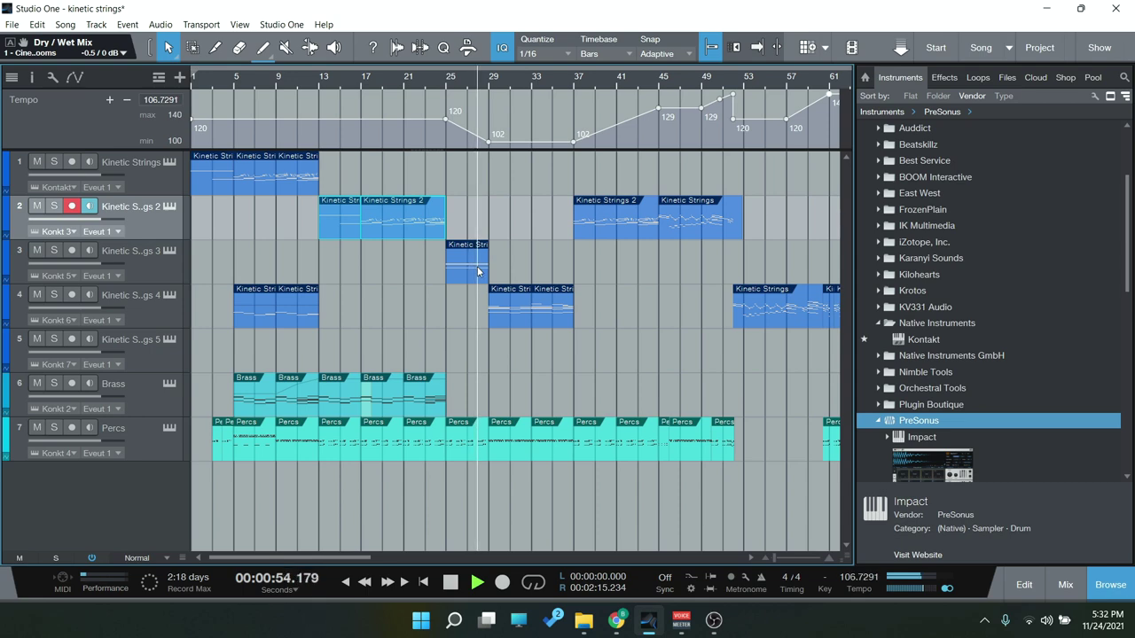
- Select the Kinetic Strings 4 part at bar 29 and examine its violin, viola, cello and bass patterns in Kontakt
click(501, 314)
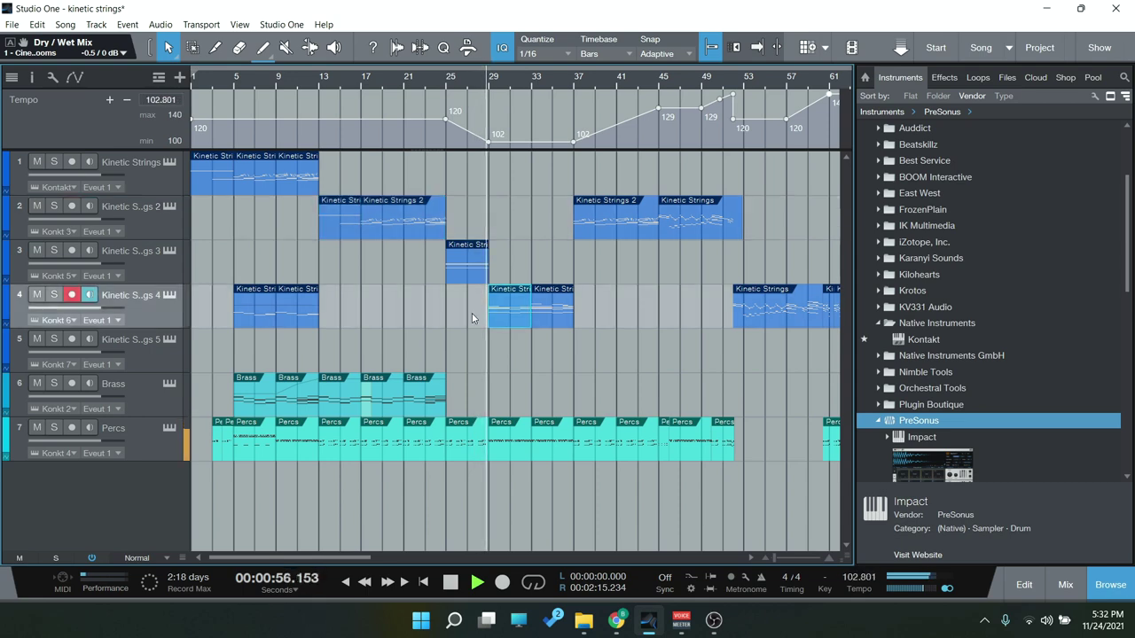
click(168, 298)
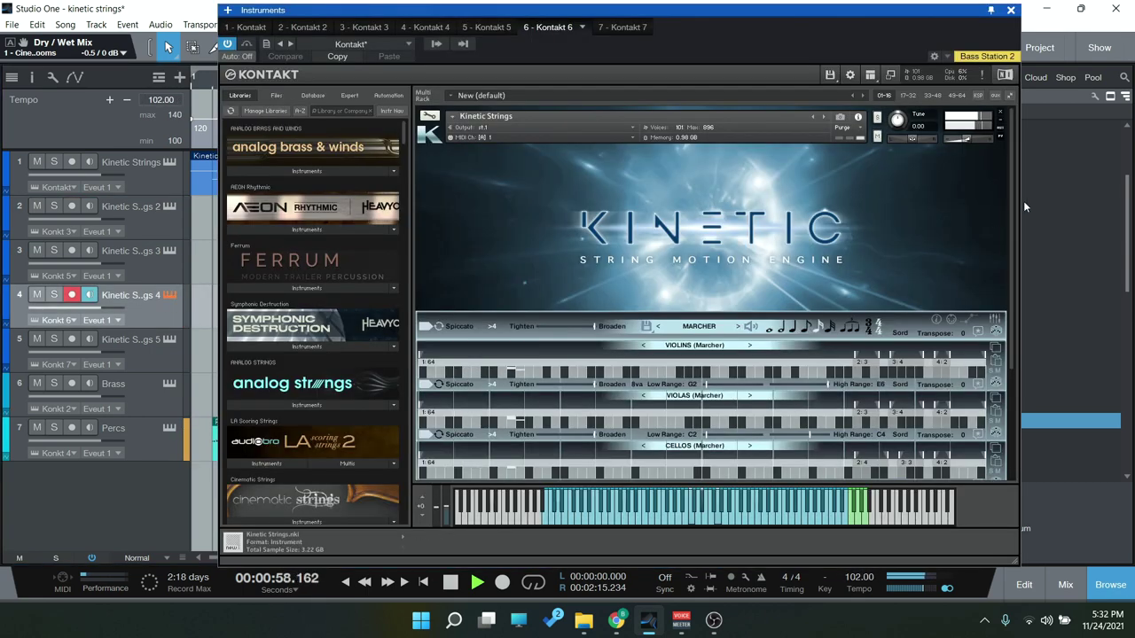
scroll(1012, 222, down, 3)
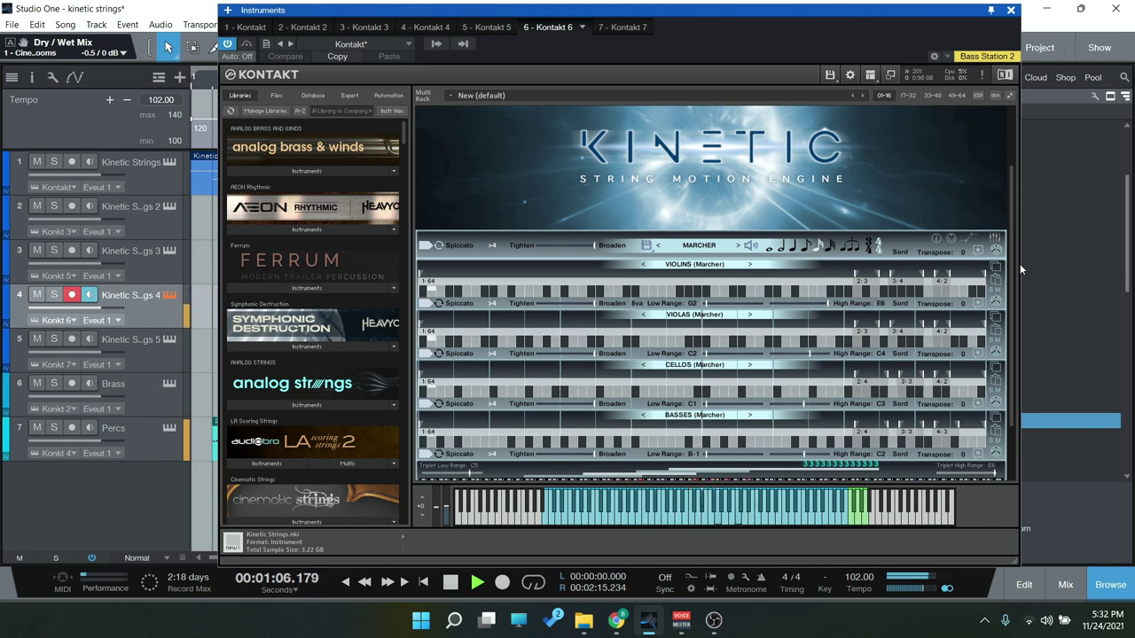
click(1012, 13)
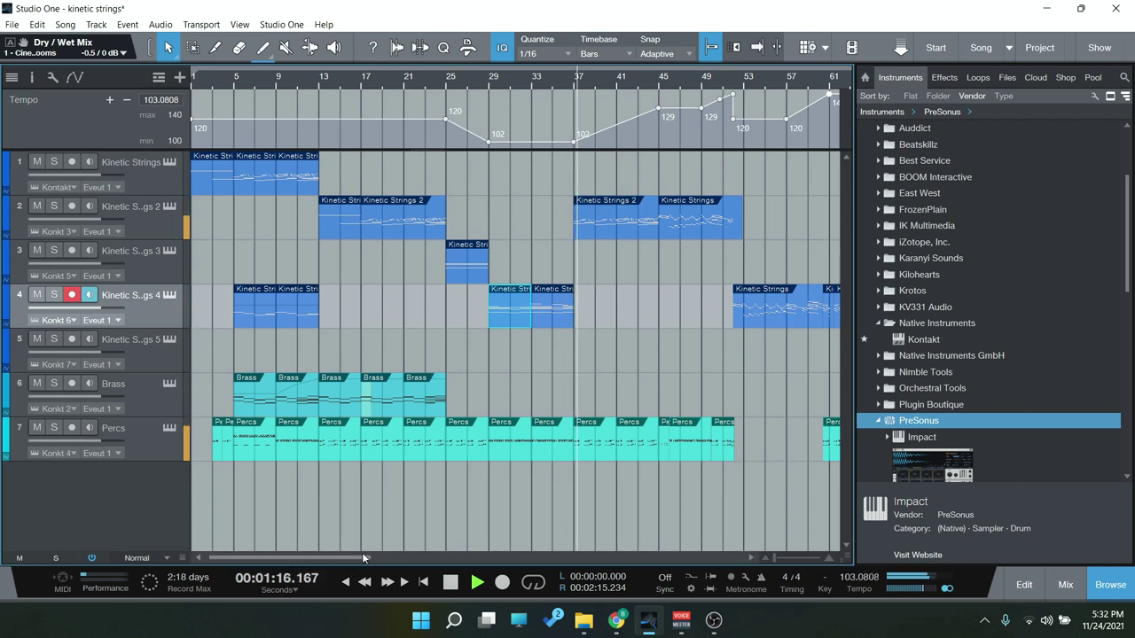
- Open the Kinetic Strings 2 part at bar 37 in the note editor, docked below the arrangement and enlarged
drag(362, 555, 401, 555)
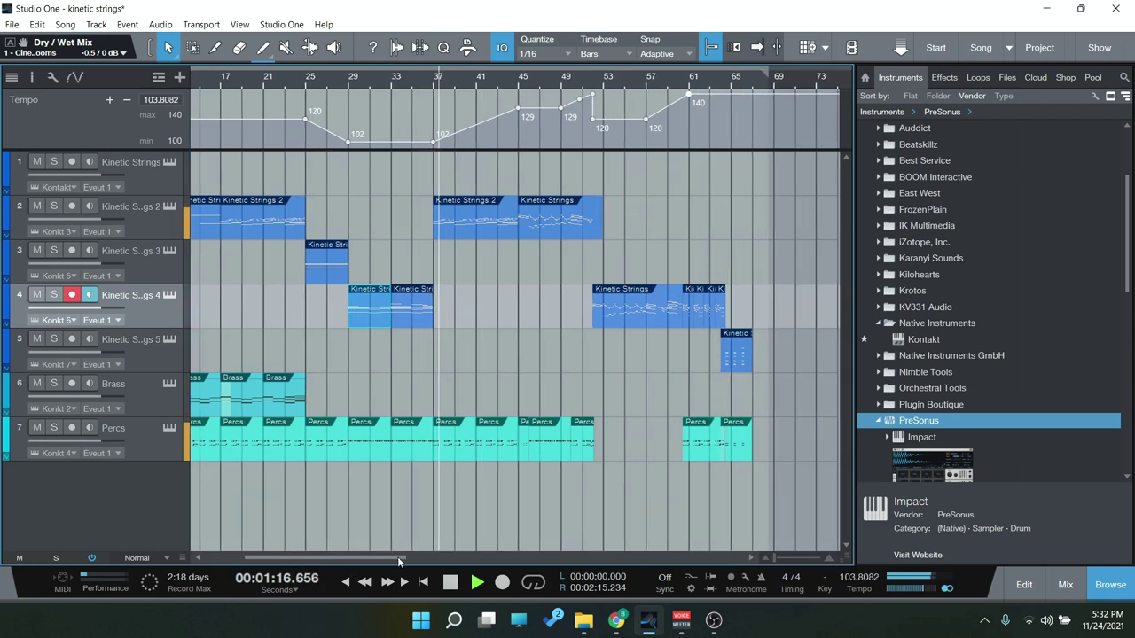
double_click(474, 229)
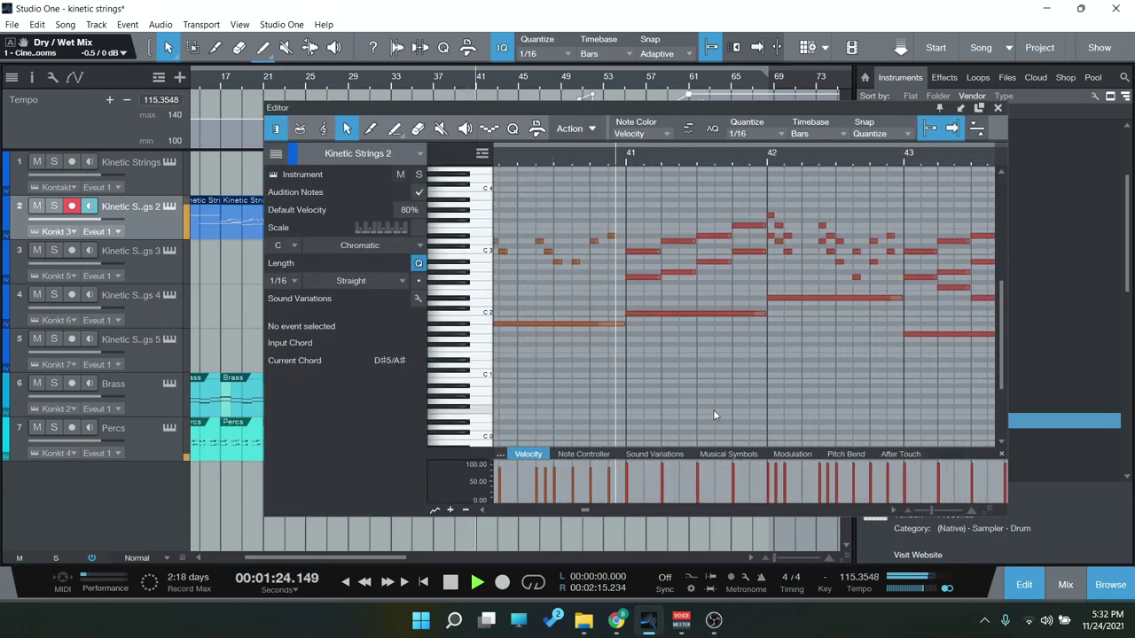
click(960, 108)
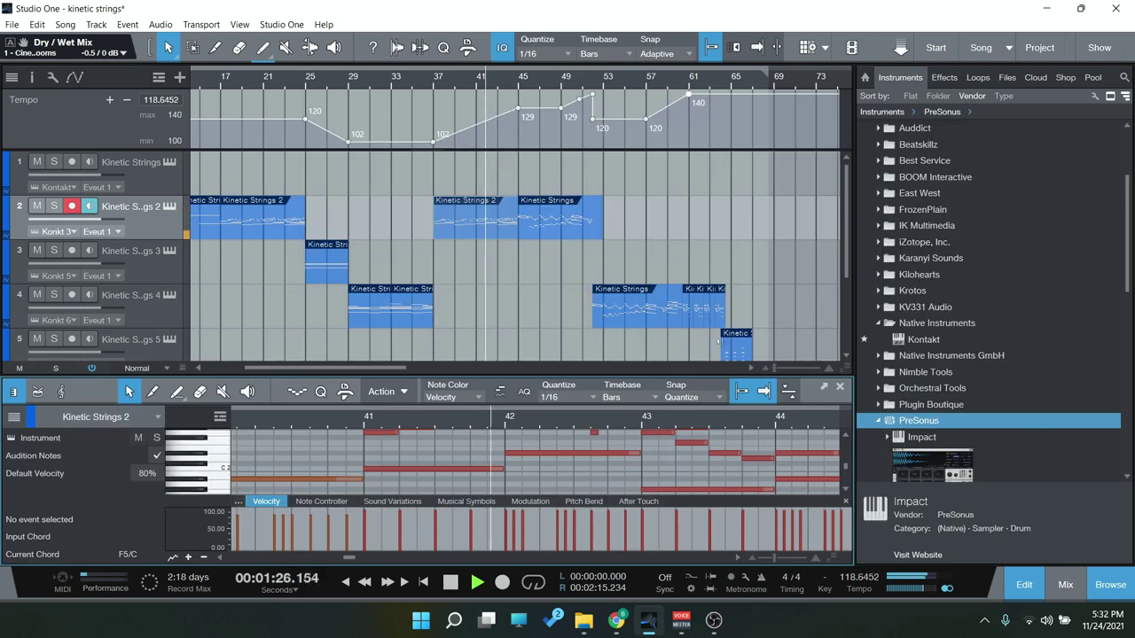
drag(595, 373, 595, 296)
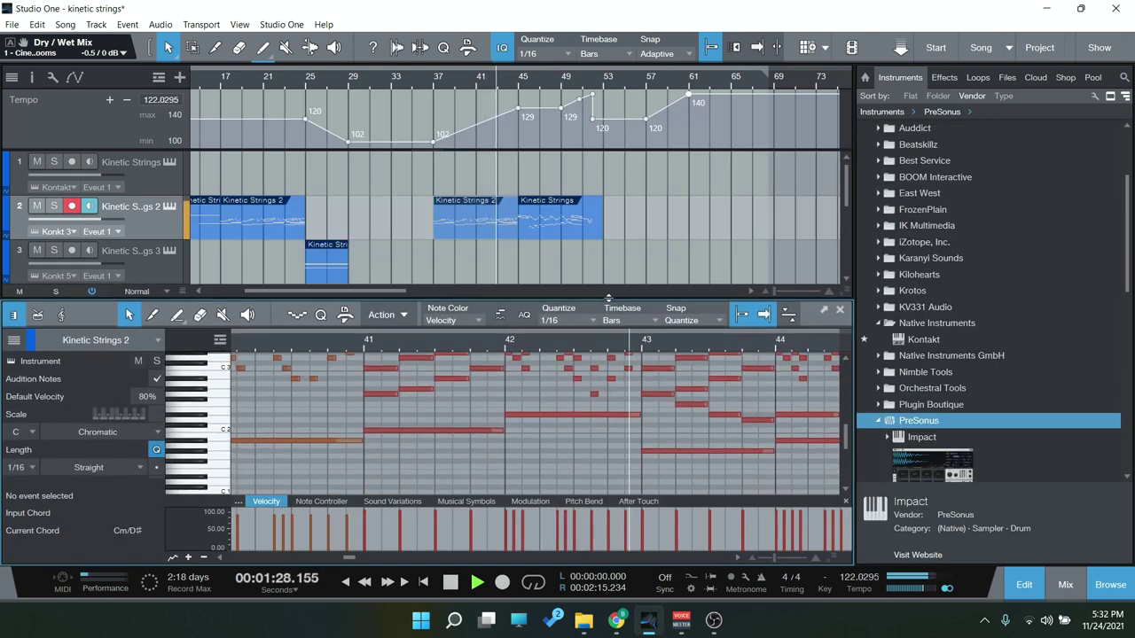
- Follow the Kinetic Strings 2 notes through bars 43 to 52 in the note editor during playback
scroll(644, 443, up, 2)
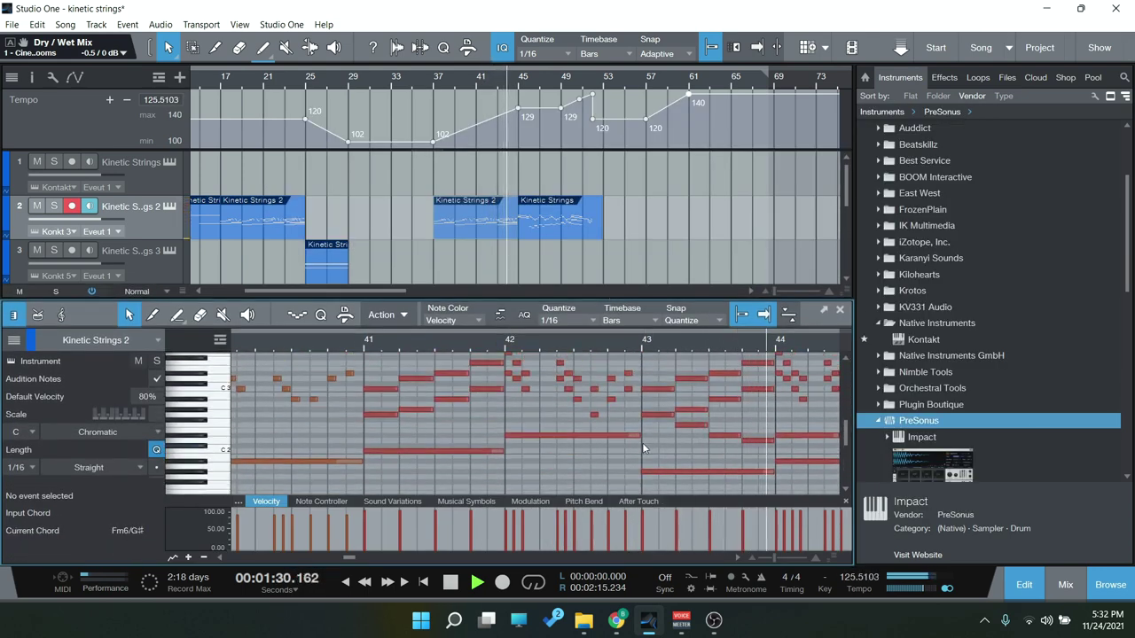
scroll(642, 441, up, 3)
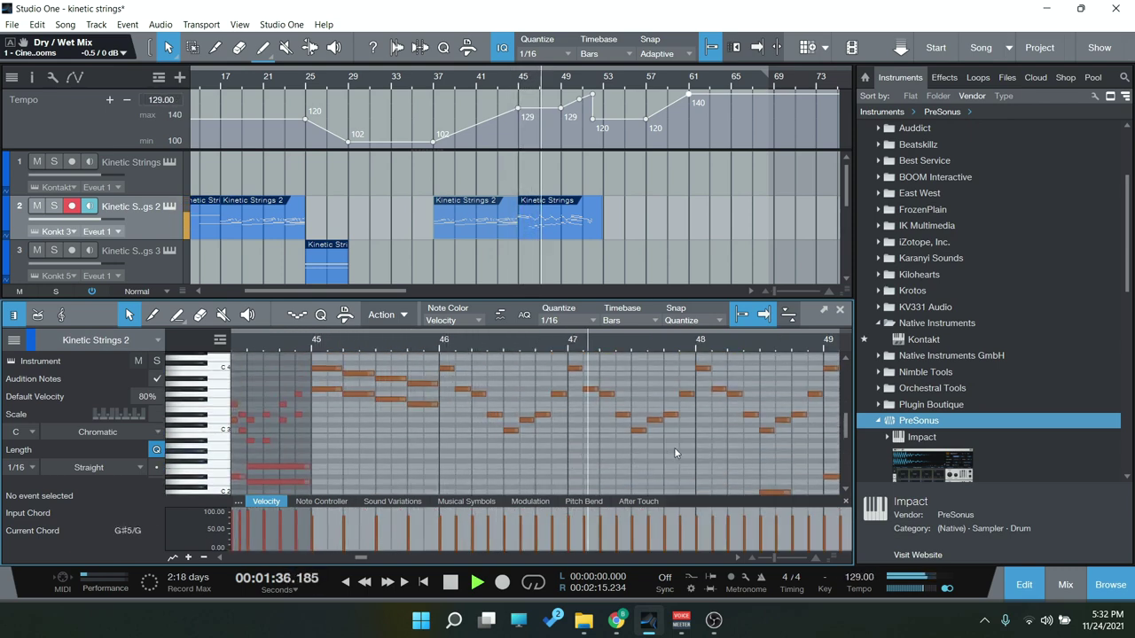
scroll(687, 449, up, 2)
scroll(685, 452, down, 2)
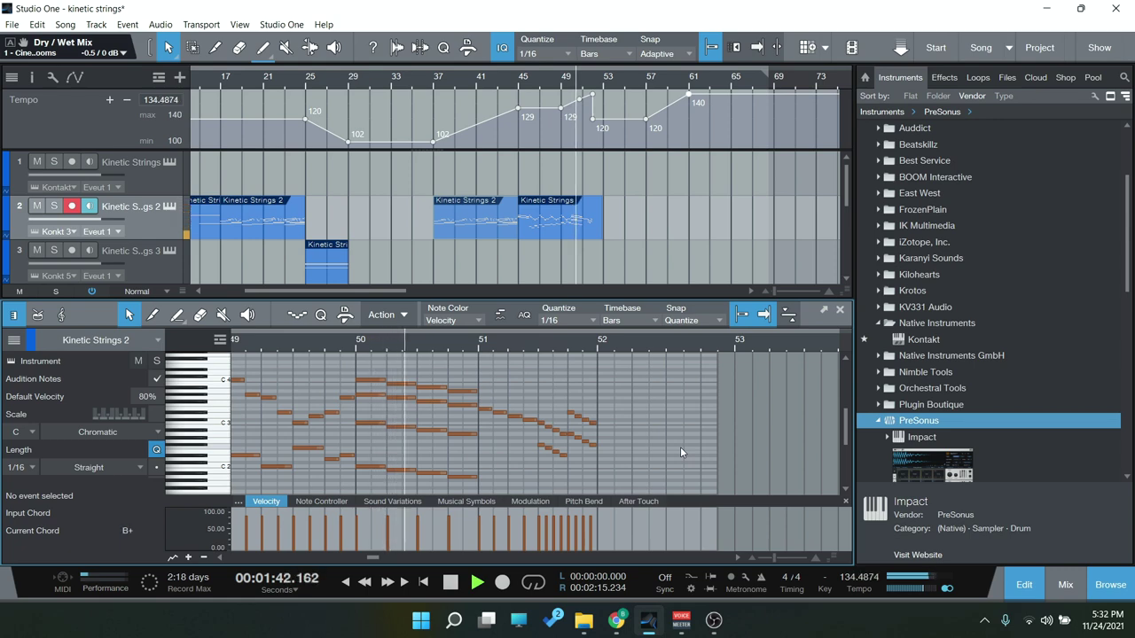
scroll(679, 447, down, 2)
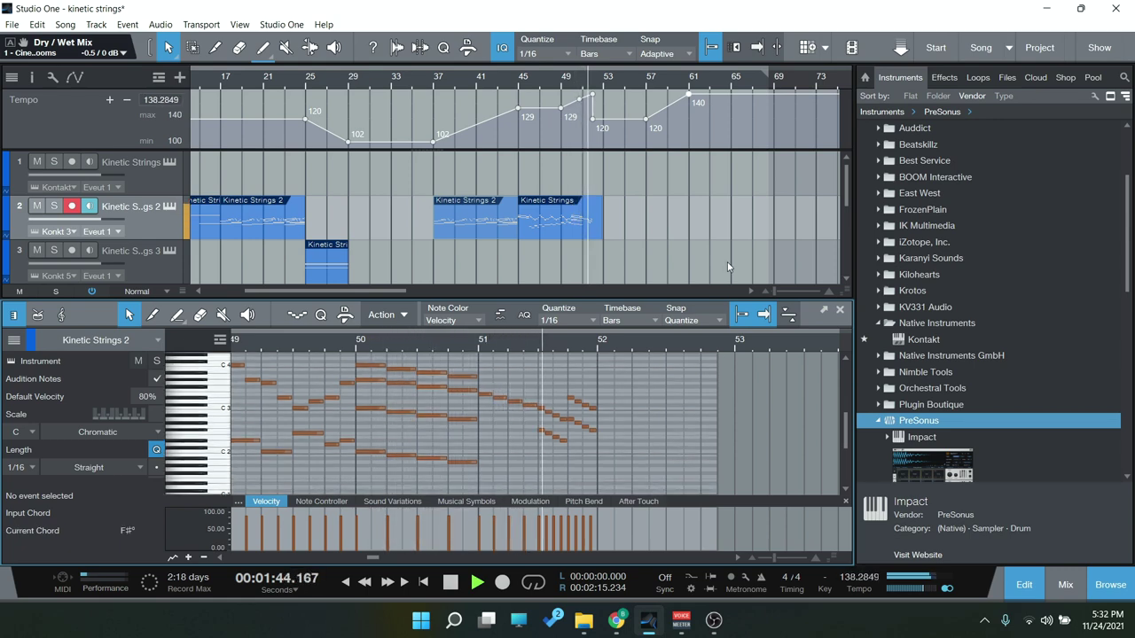
- Show the Kinetic Strings 4 part at bar 52 in the note editor with autoscroll enabled
scroll(639, 216, down, 3)
click(633, 173)
scroll(602, 417, up, 3)
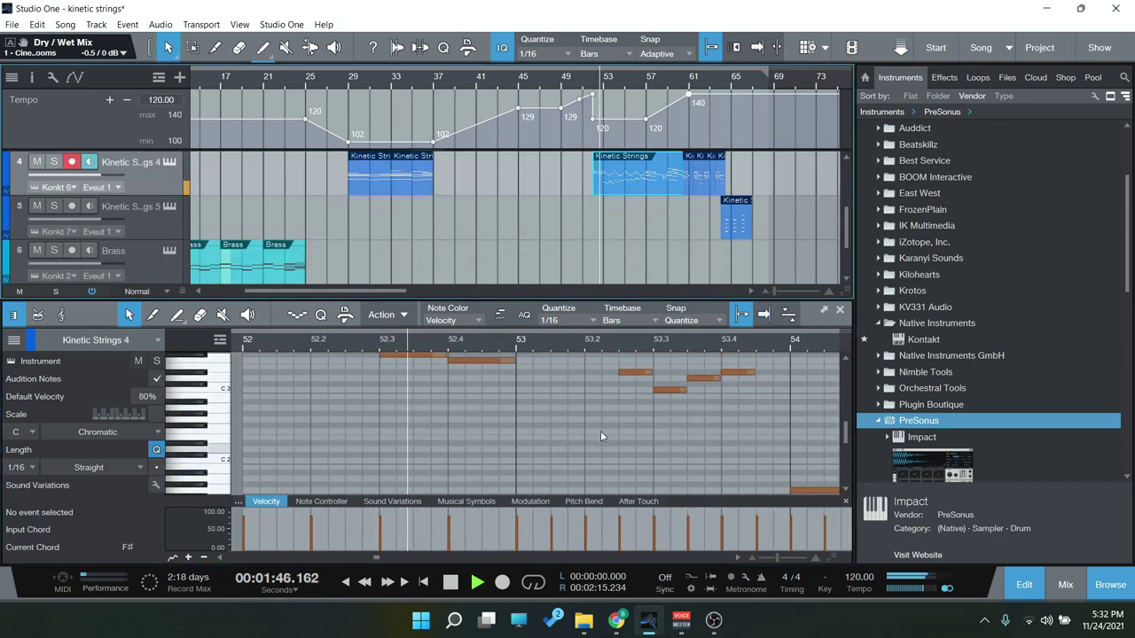
scroll(625, 446, up, 1)
scroll(628, 441, down, 3)
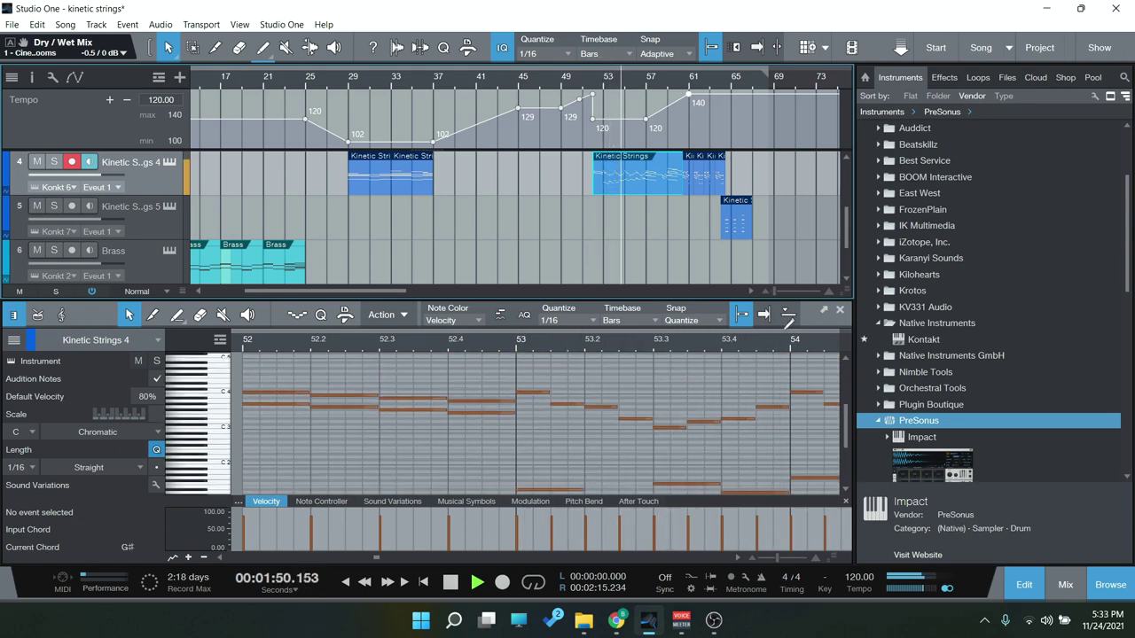
click(764, 313)
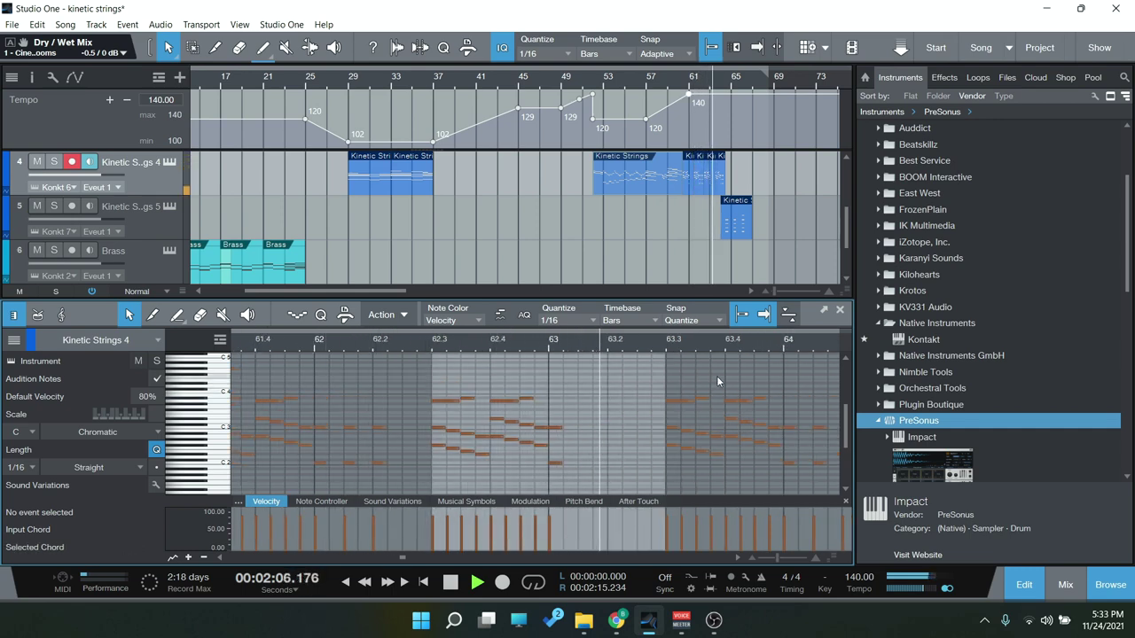
- Examine the final Kinetic Strings 5 part at bar 64 in the note editor and stop playback
click(728, 229)
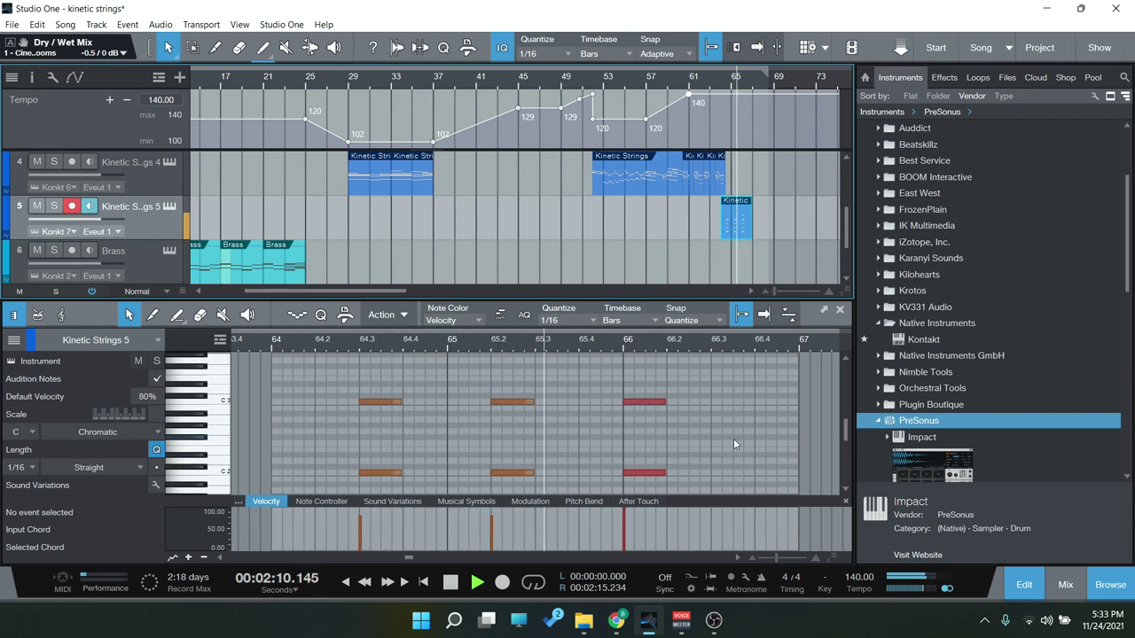
scroll(733, 438, up, 1)
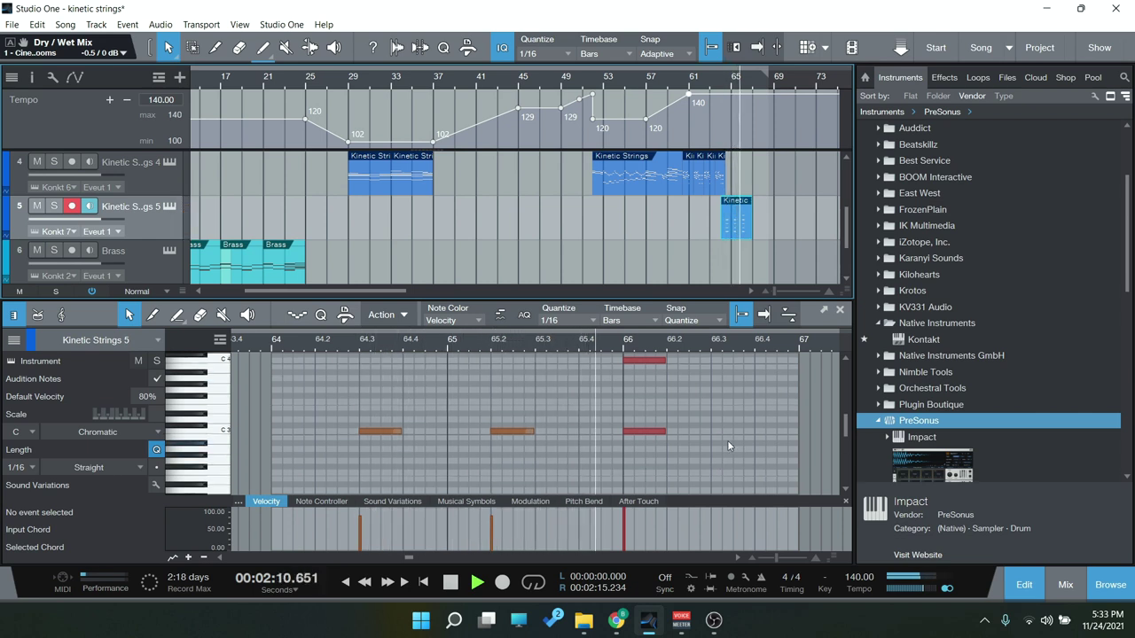
click(451, 582)
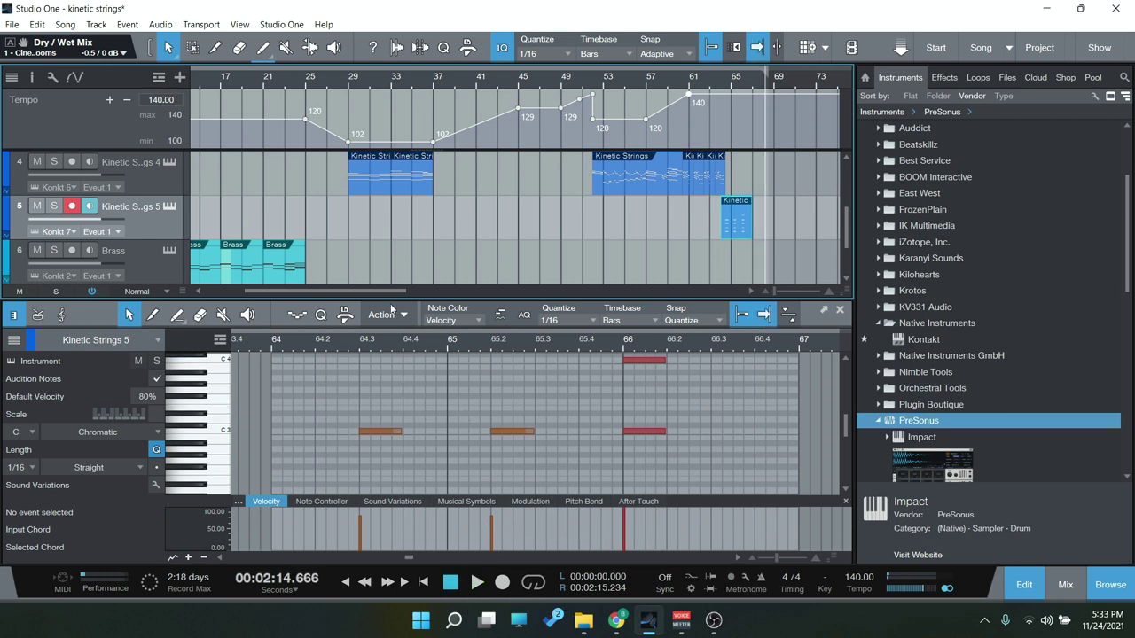
- View the Kontakt instrument of the first Kinetic Strings track and close its window again
drag(390, 292, 355, 291)
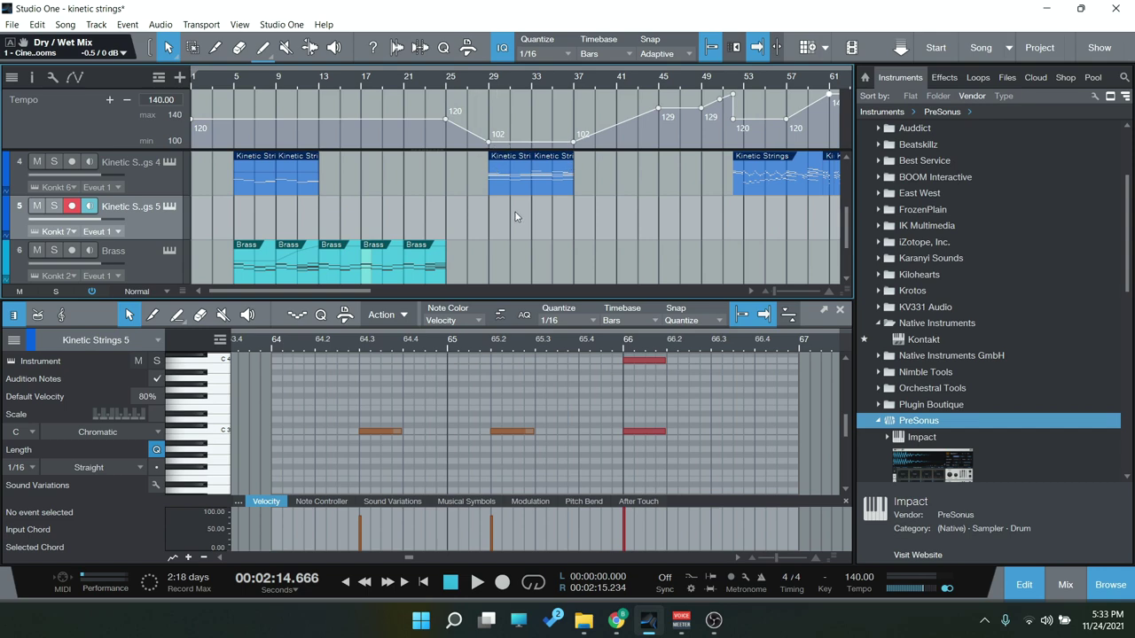
scroll(507, 210, up, 1)
scroll(509, 217, down, 1)
key(w)
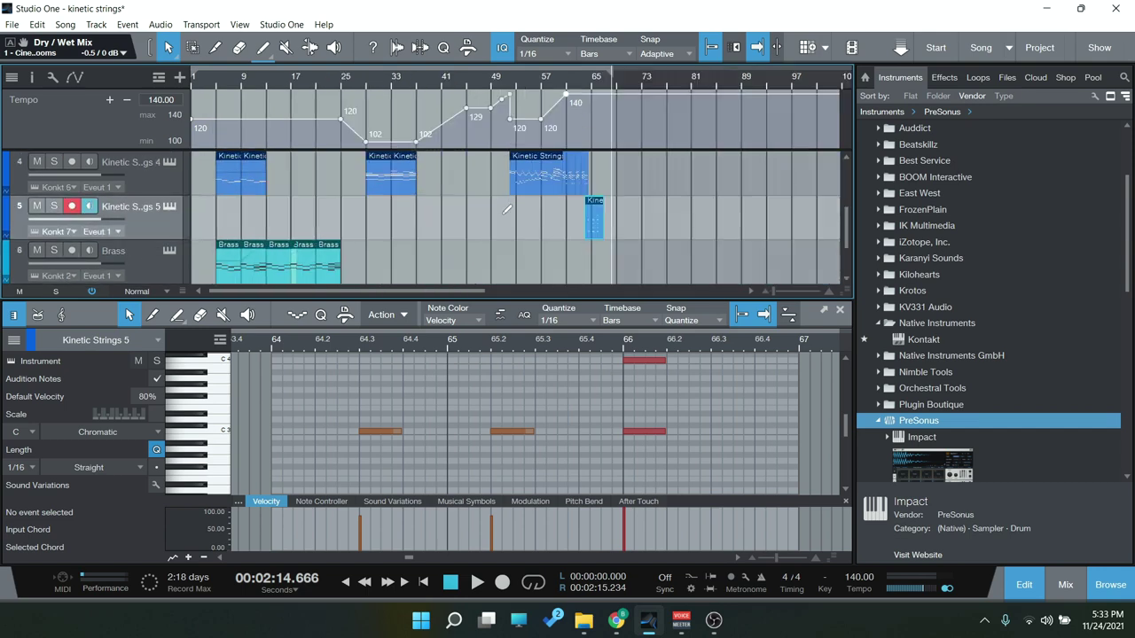
scroll(462, 240, up, 3)
key(e)
key(e)
key(e)
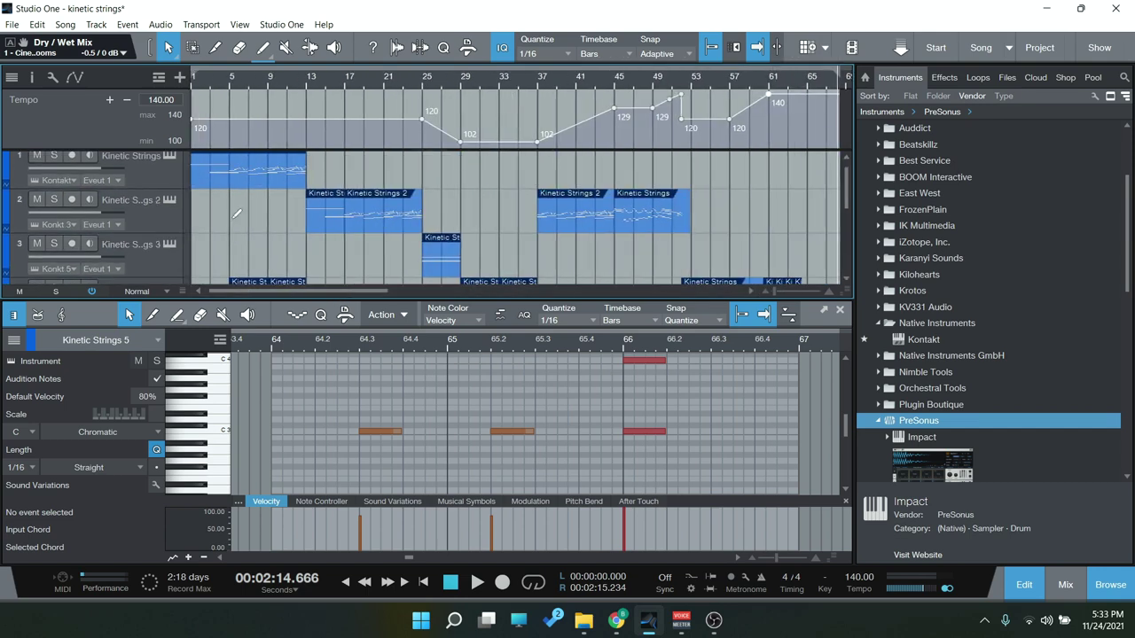
click(158, 167)
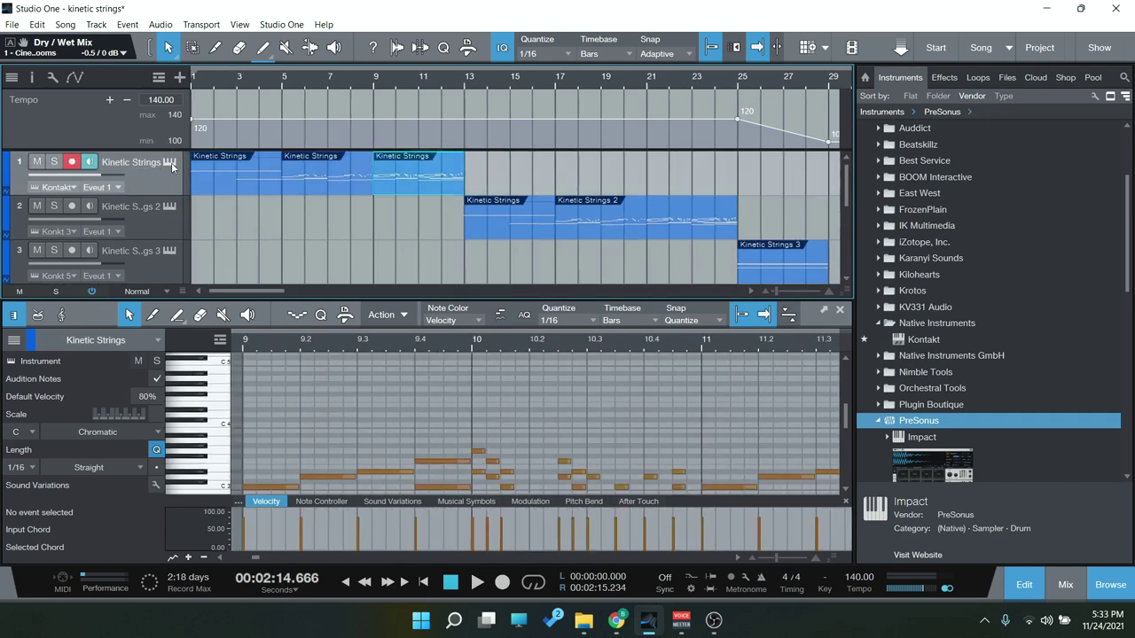
click(171, 162)
drag(785, 9, 741, 6)
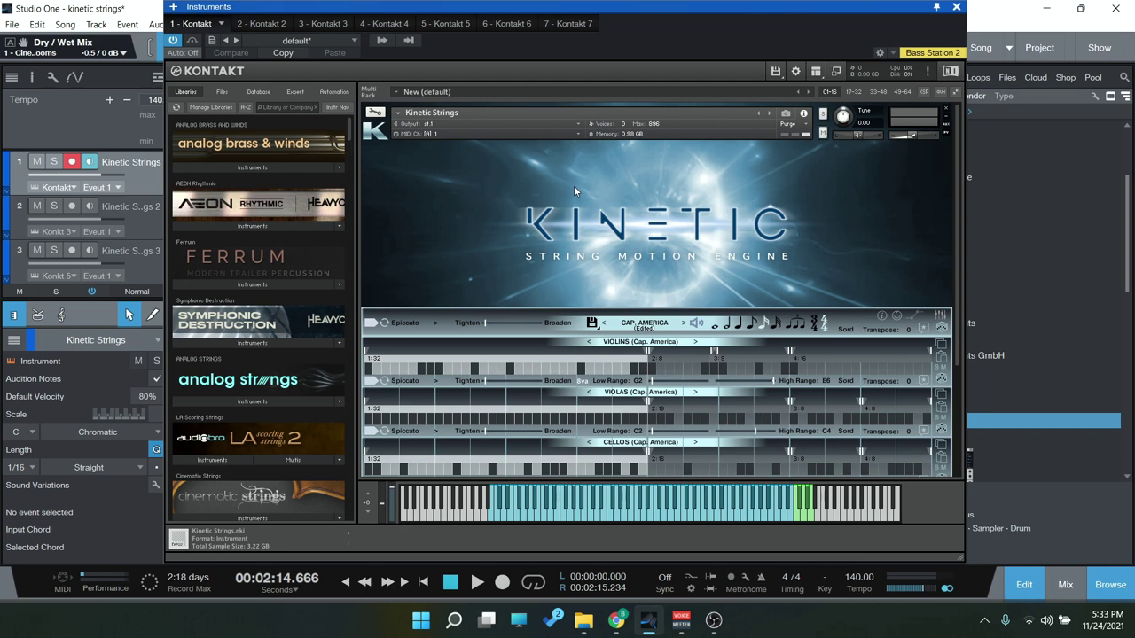
click(955, 6)
- Duplicate the first Kinetic Strings track with its own Kontakt instrument and show the copy's string section timelines
scroll(340, 263, down, 2)
scroll(340, 262, up, 2)
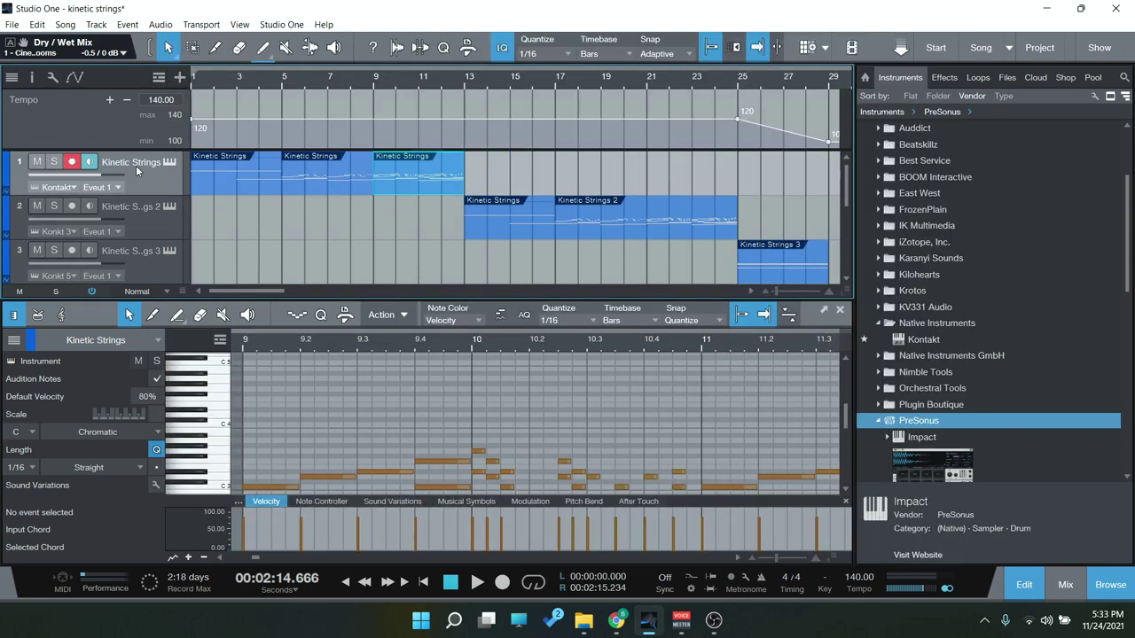
right_click(138, 187)
key(Escape)
click(169, 206)
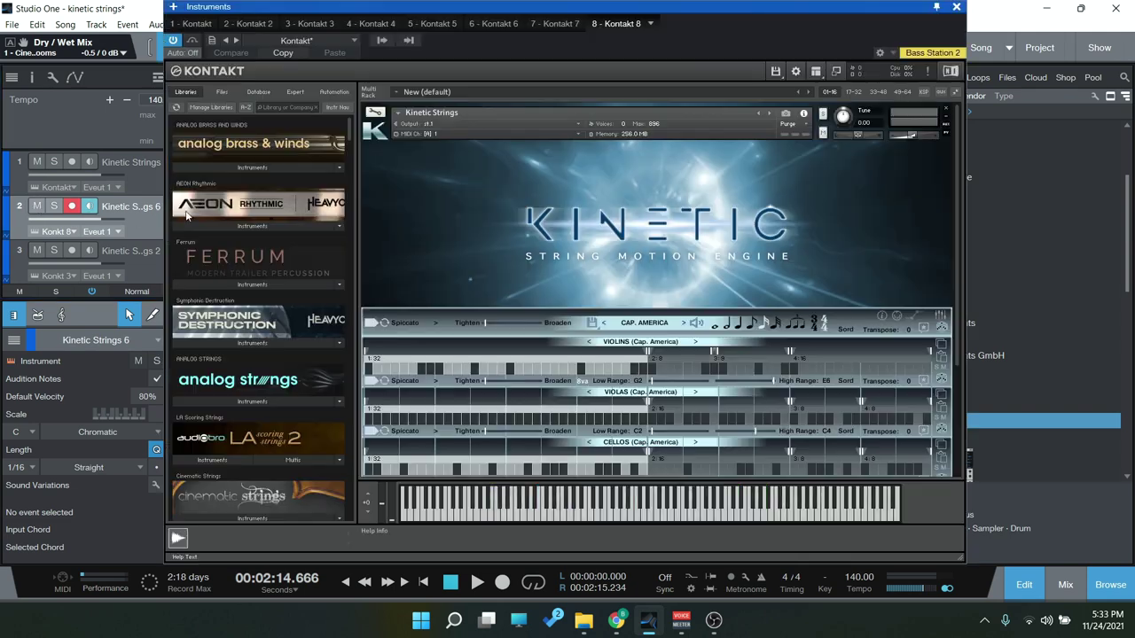
scroll(958, 172, down, 3)
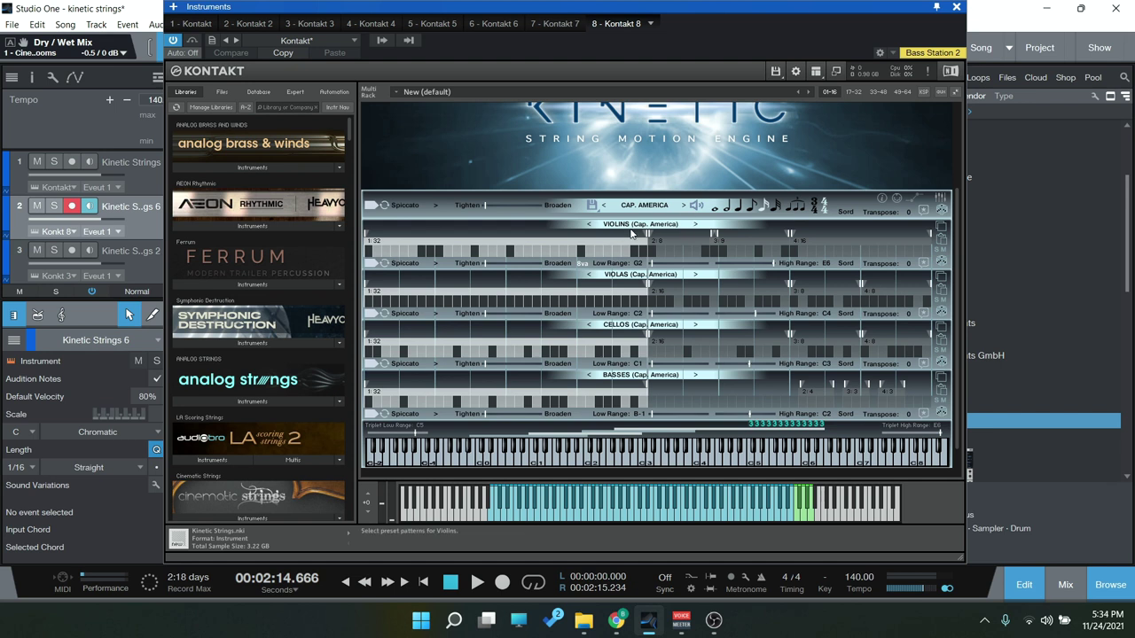
drag(634, 312, 610, 392)
scroll(954, 230, down, 1)
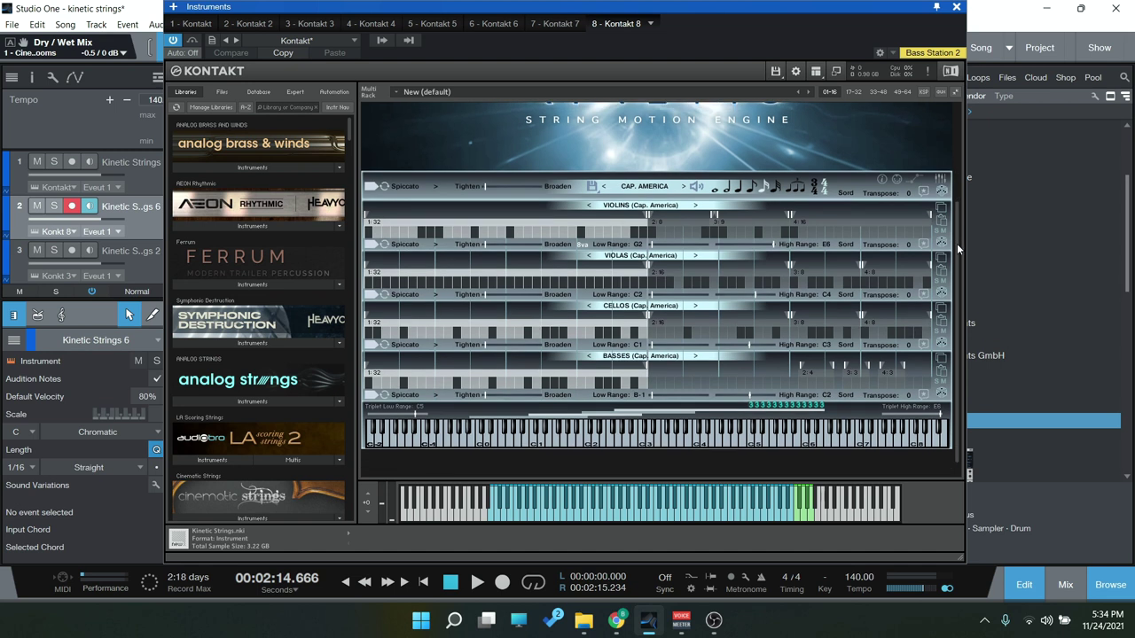
- Toggle two cells near the start of the Violins rhythm pattern and turn off the Violas, Cellos and Basses timelines
click(388, 232)
click(404, 232)
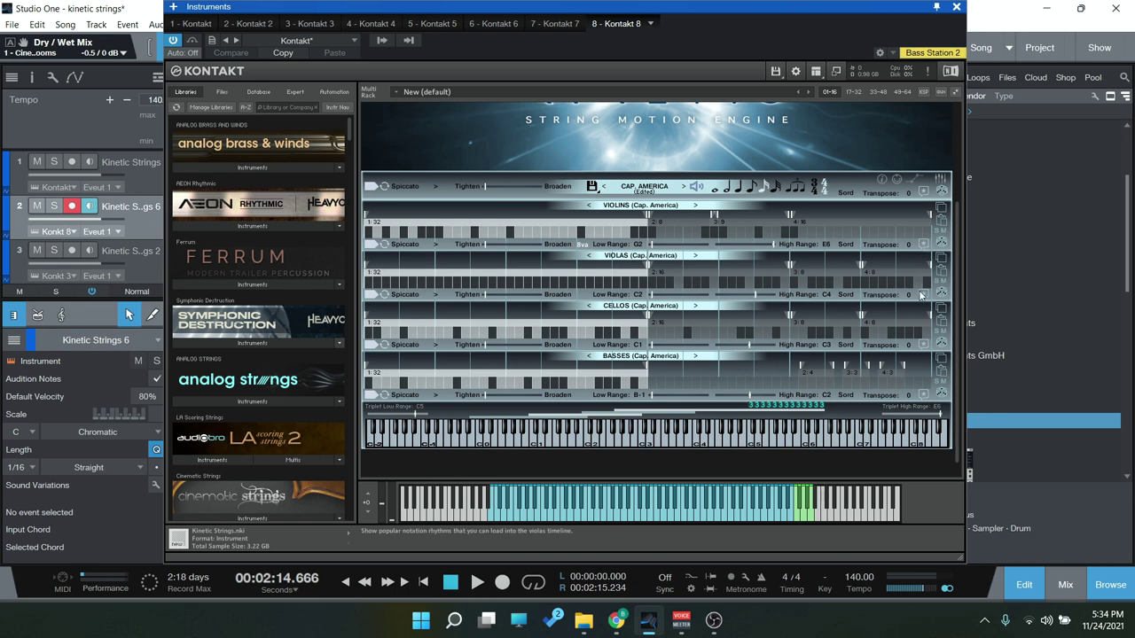
click(369, 295)
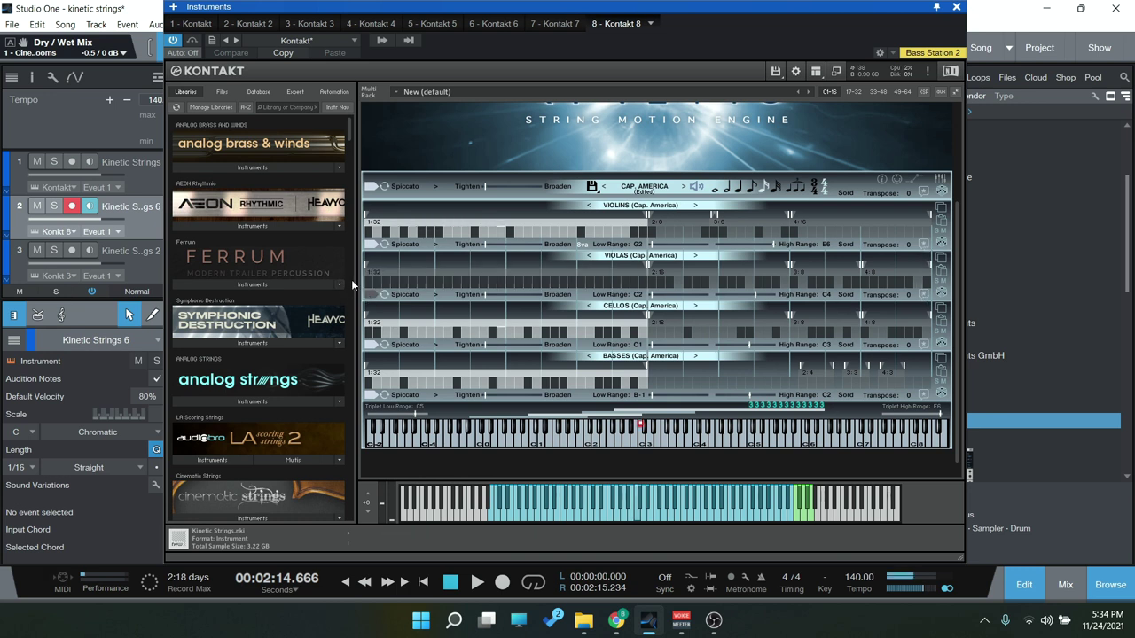
click(371, 345)
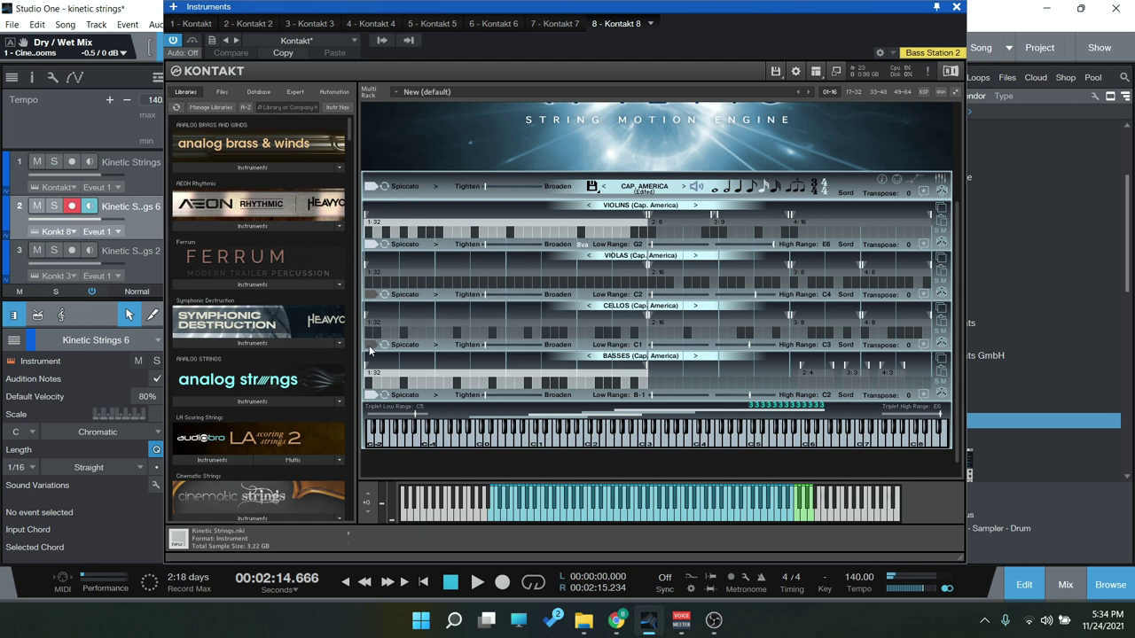
click(370, 396)
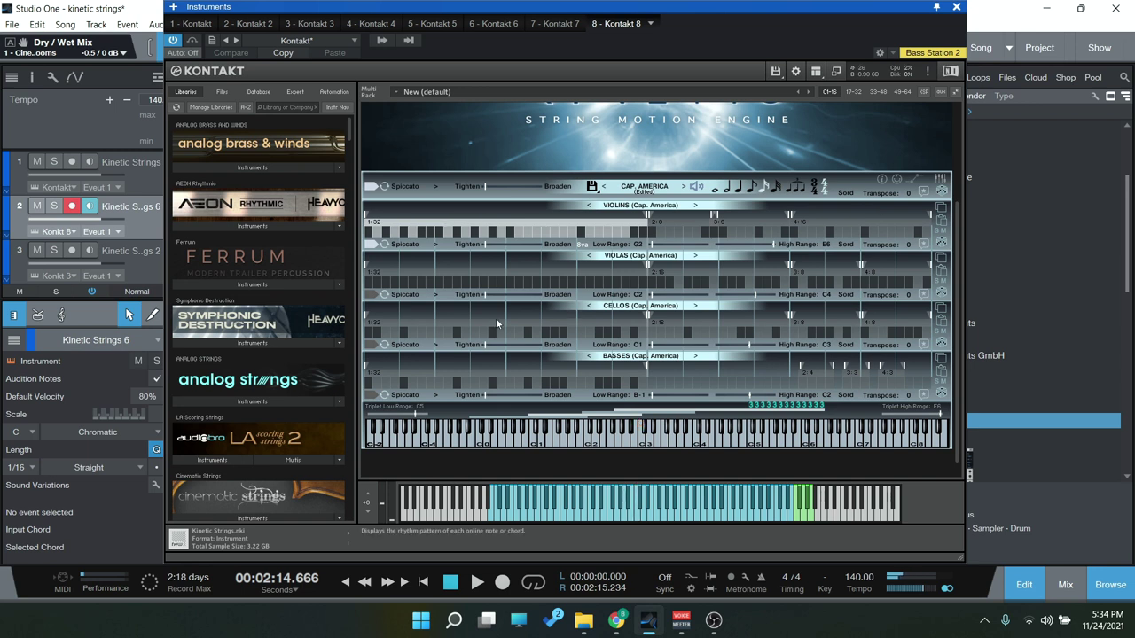
- Switch all four string timelines back on together and try the Marcato and Pizzicato articulations for all of them
click(372, 188)
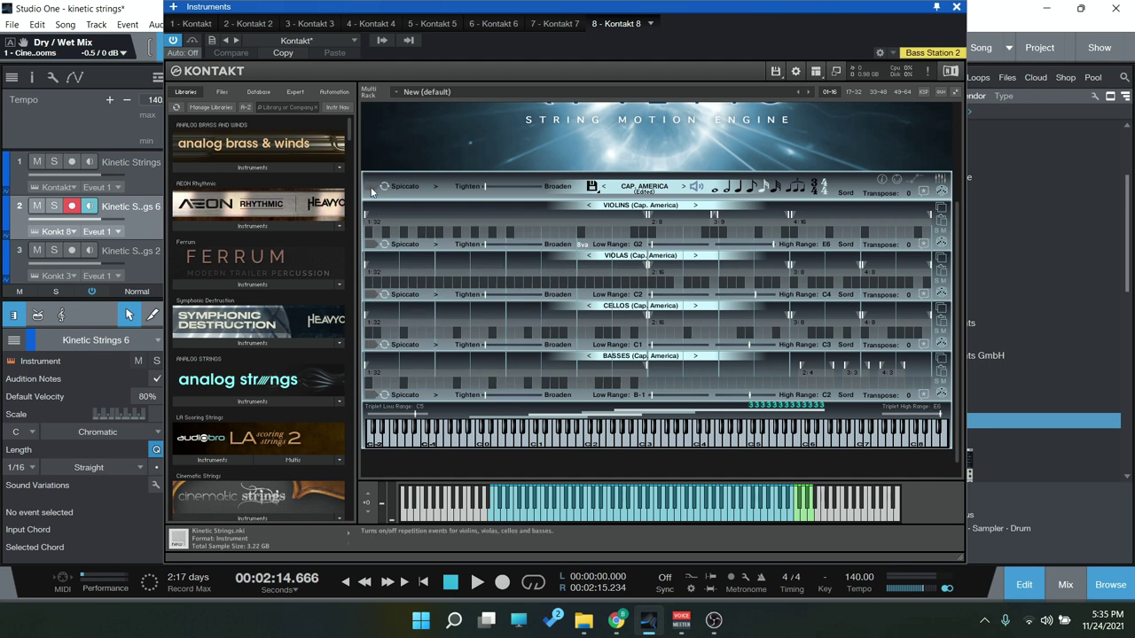
click(396, 189)
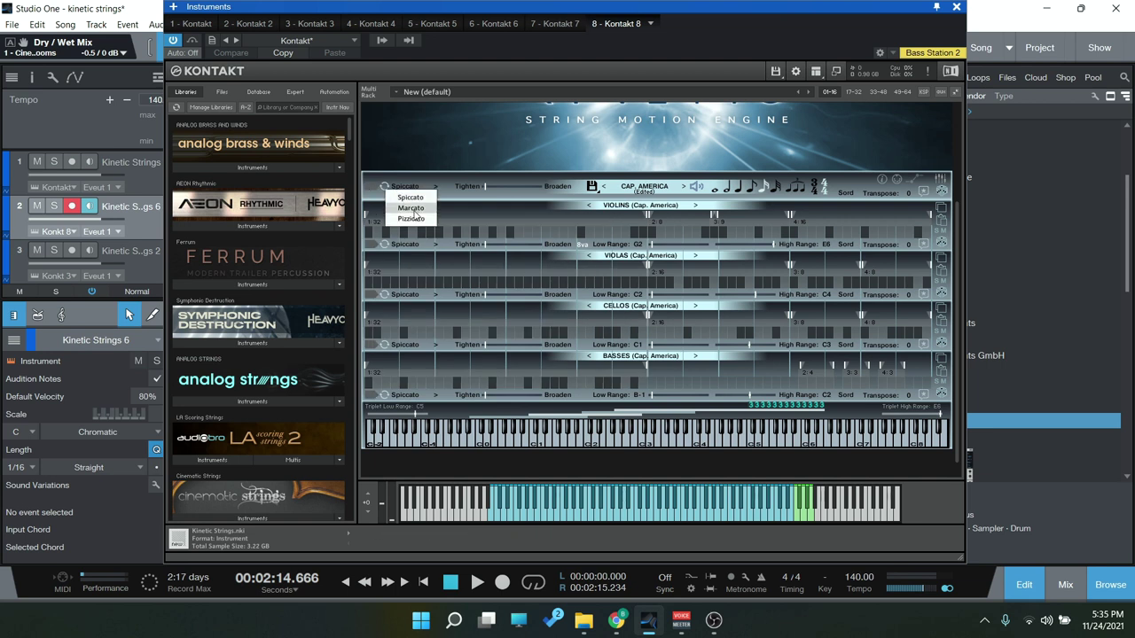
click(413, 209)
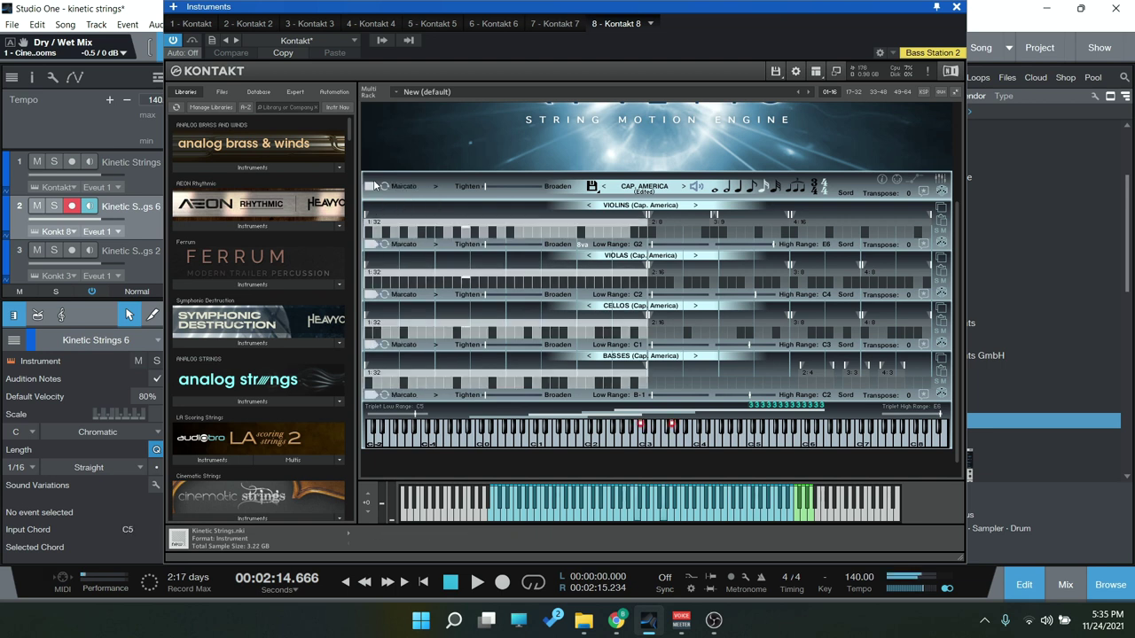
click(403, 187)
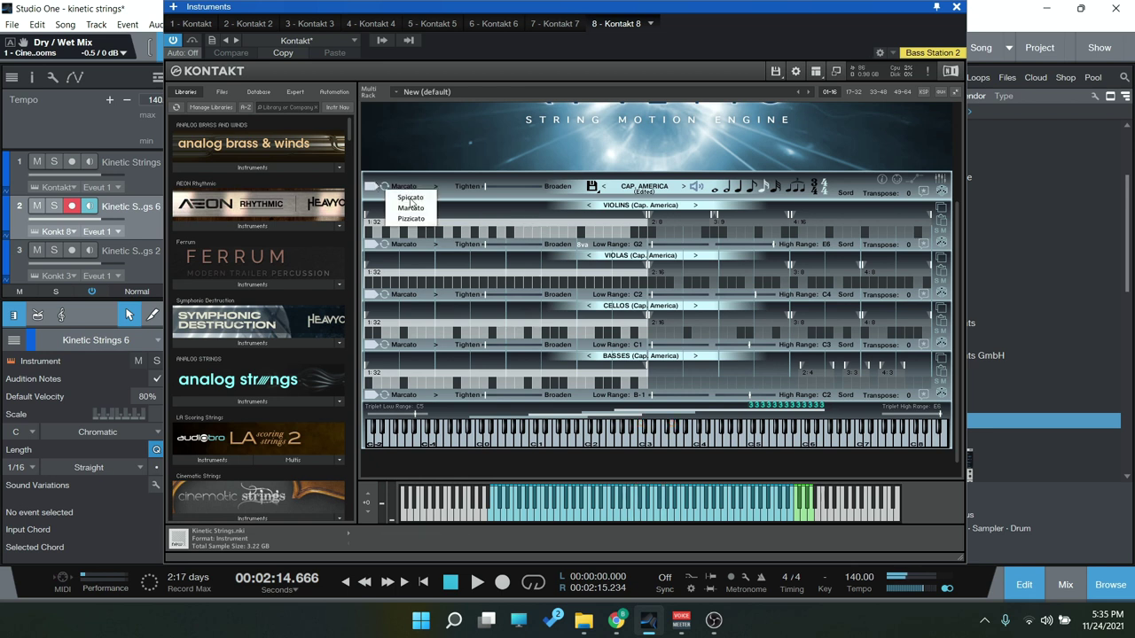
click(410, 219)
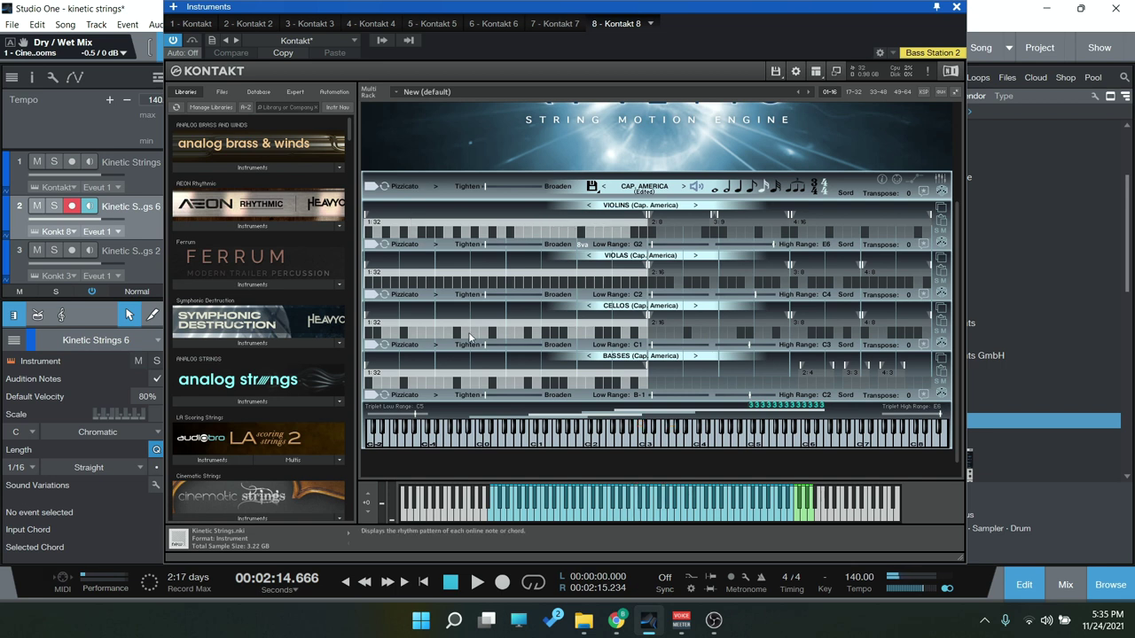
- Leave only the Violins timeline active, restore the Spiccato articulation and apply Accent Every 4 to all timelines
click(376, 299)
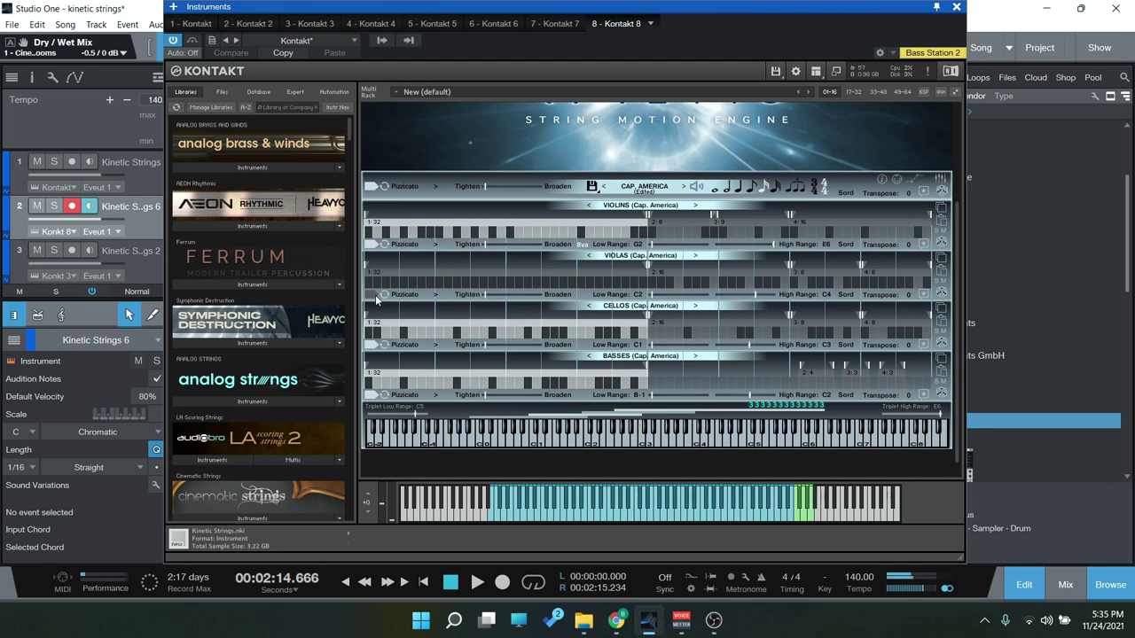
click(435, 186)
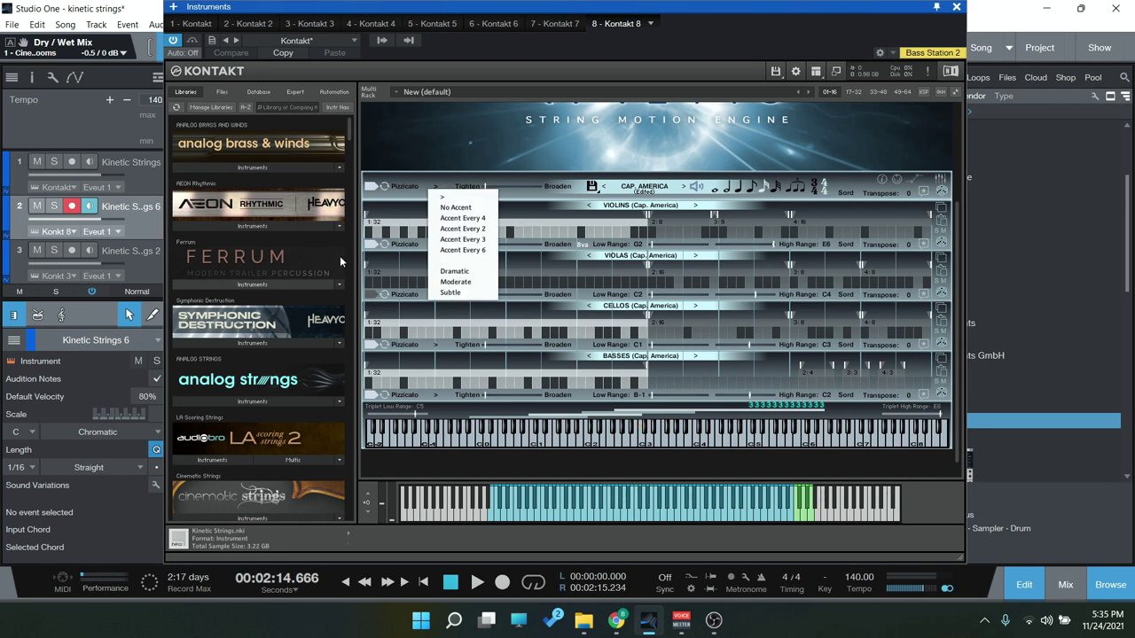
click(462, 217)
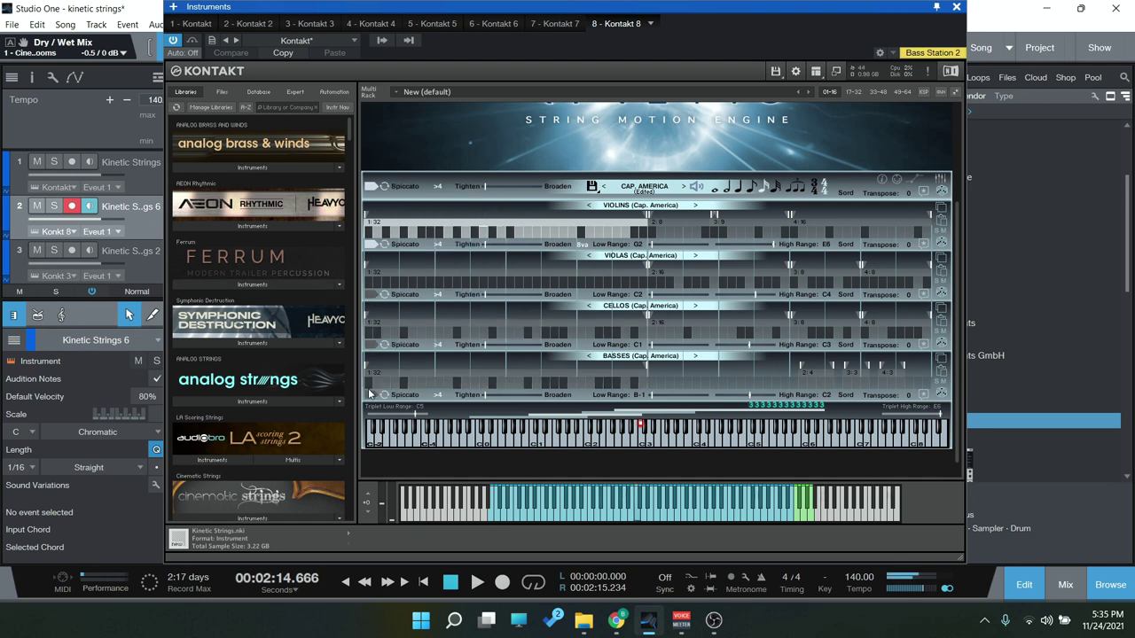
- Compare No Accent with Accent Every 2 for all timelines and set the accent strength to Dramatic
click(438, 186)
click(456, 207)
click(437, 188)
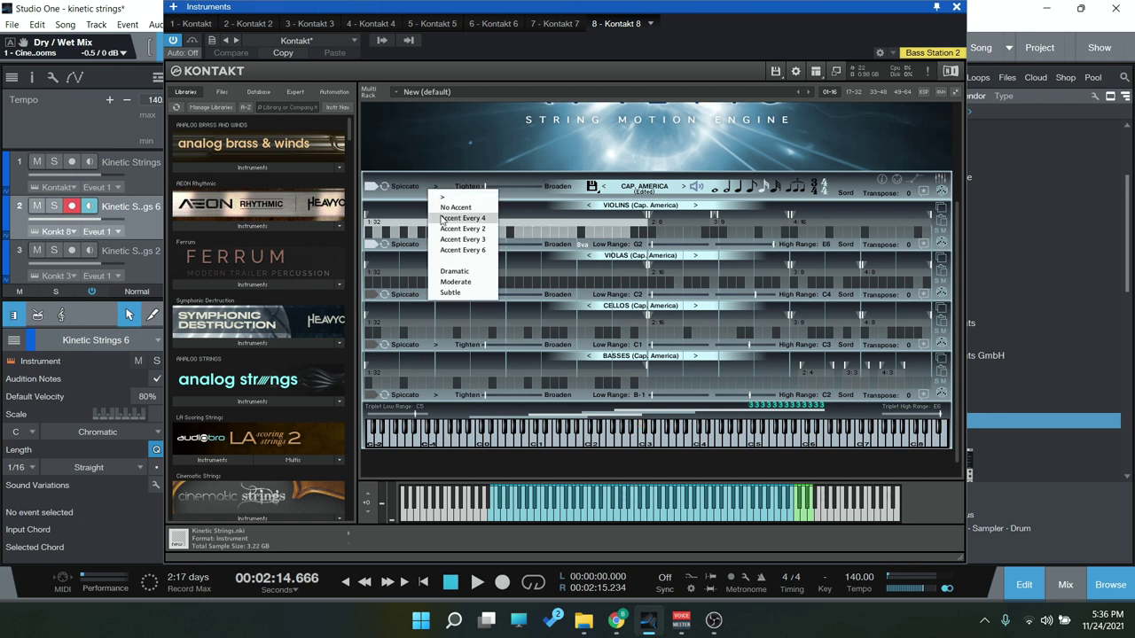
click(448, 229)
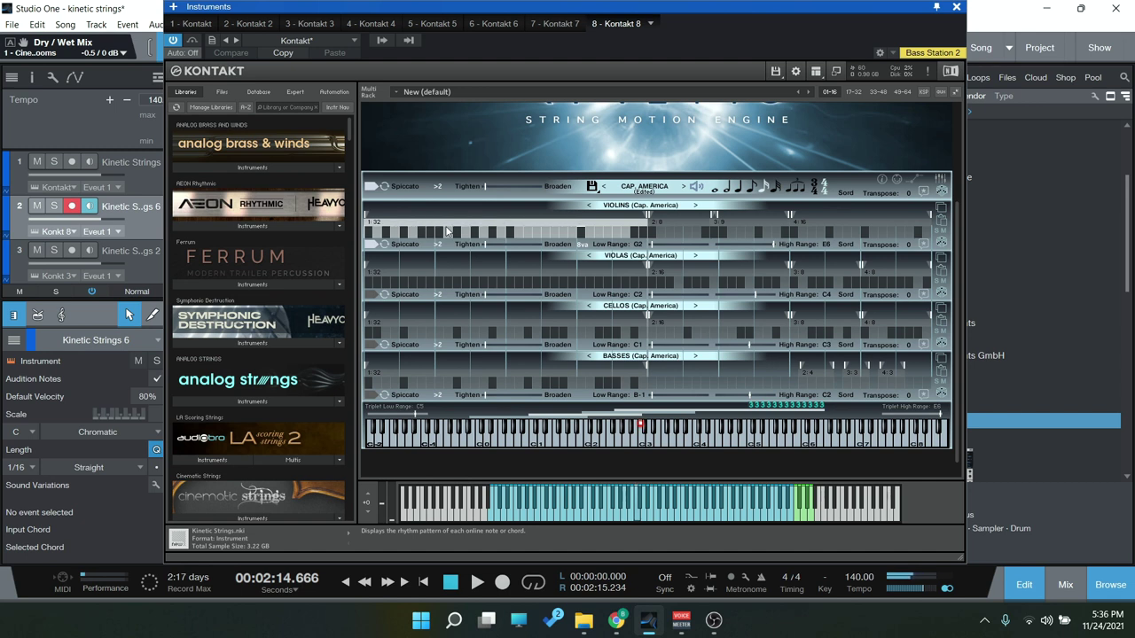
click(437, 186)
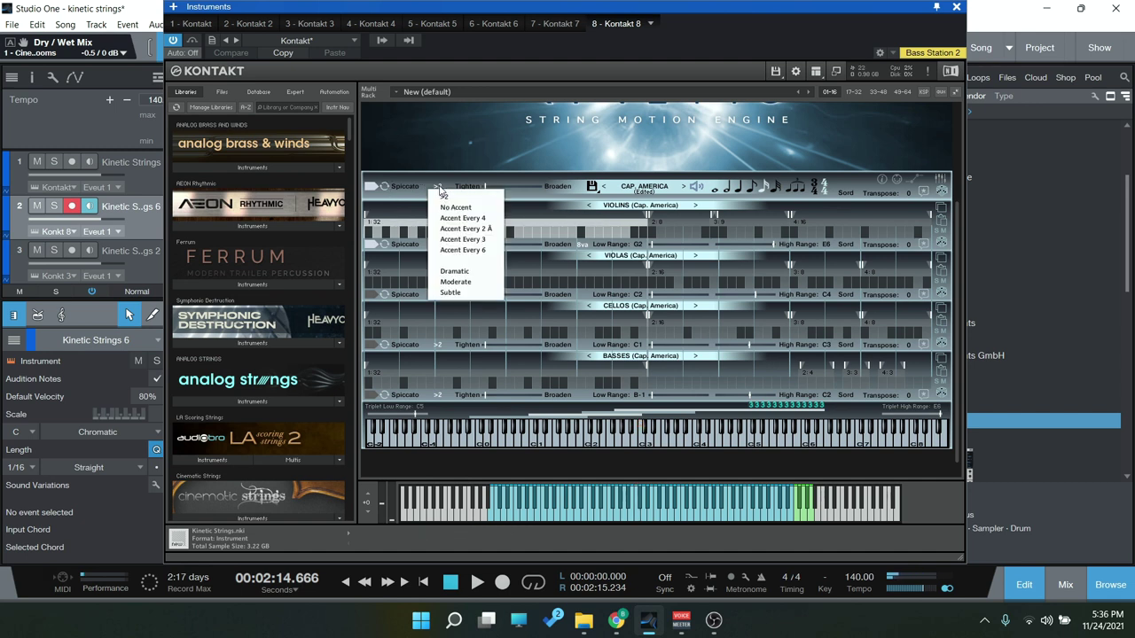
click(458, 282)
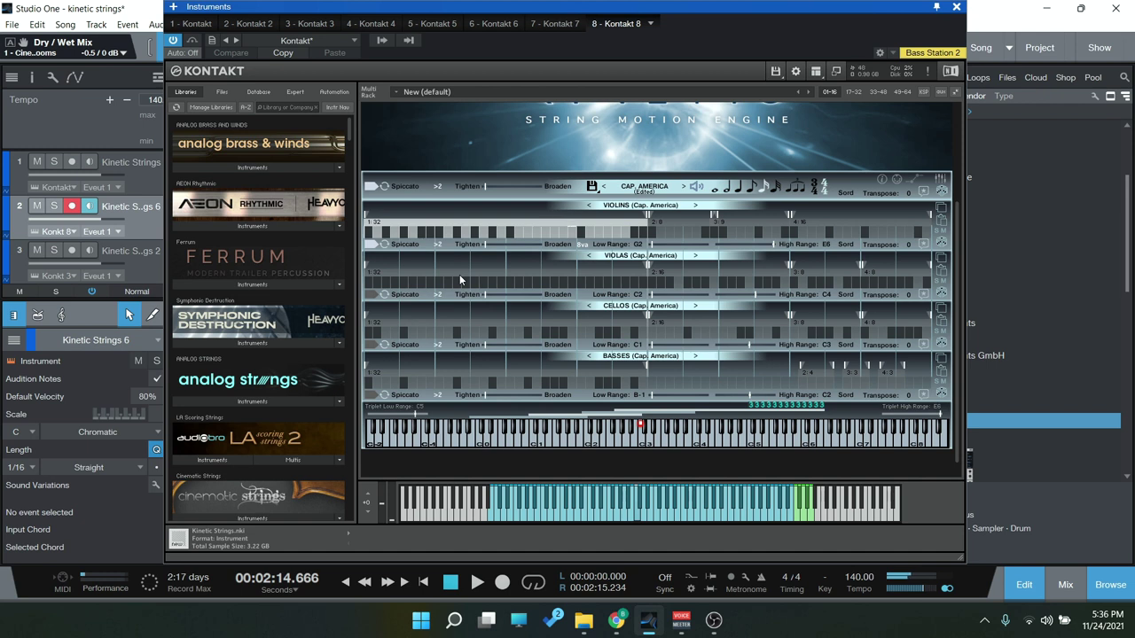
- Clear the accents, apply Accent Every 6 to all timelines and lengthen their notes with the Tighten/Broaden control
click(439, 187)
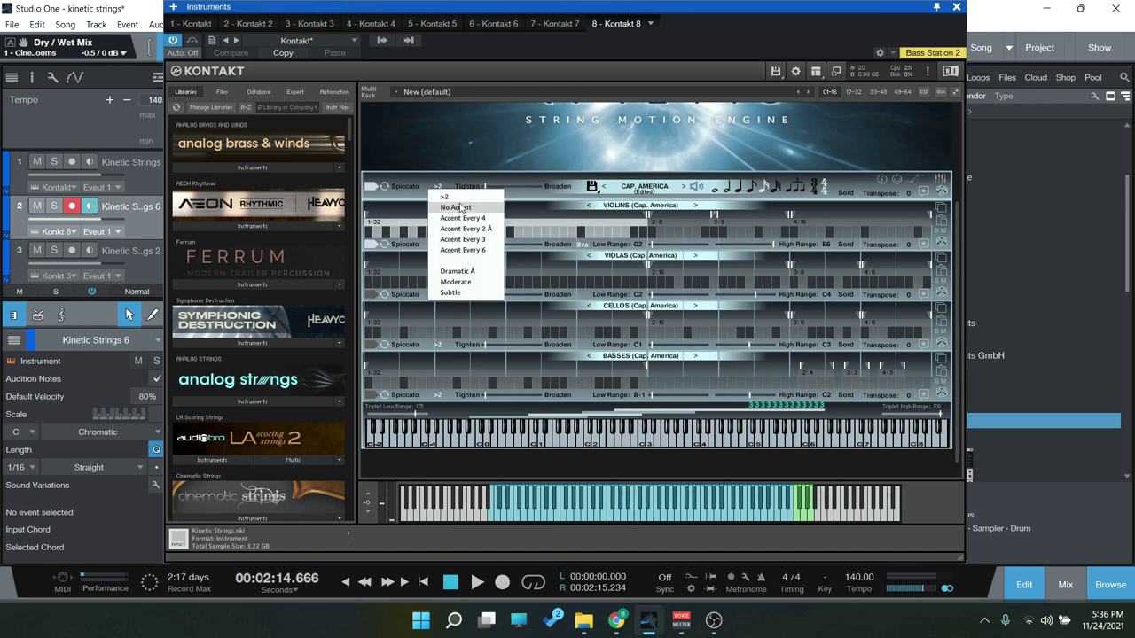
click(460, 206)
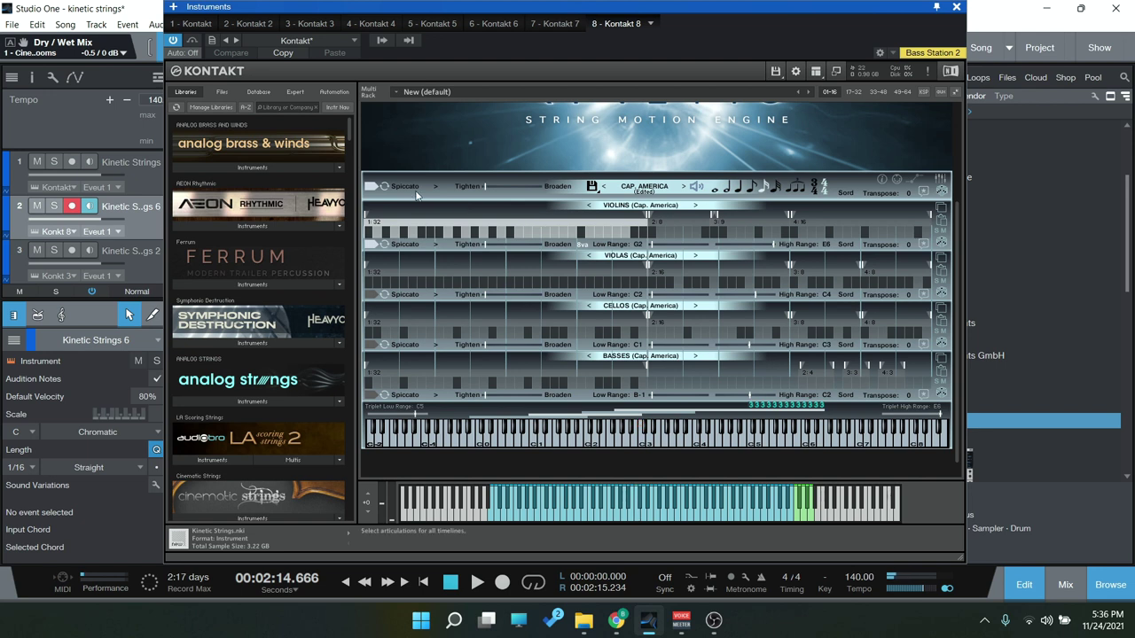
click(435, 186)
click(462, 250)
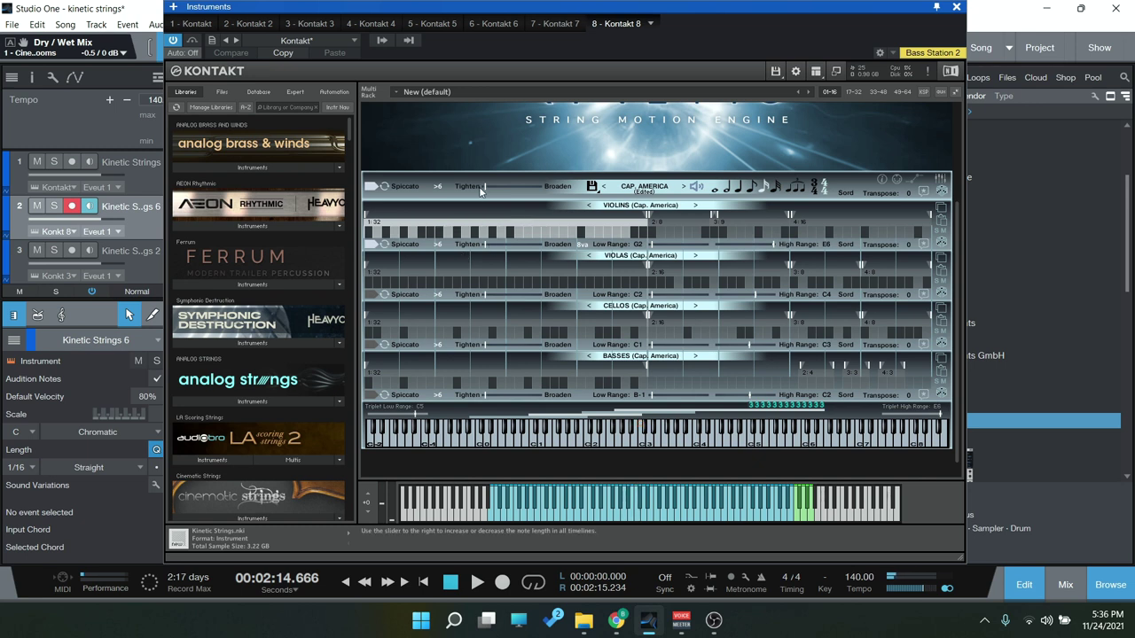
drag(484, 190, 538, 188)
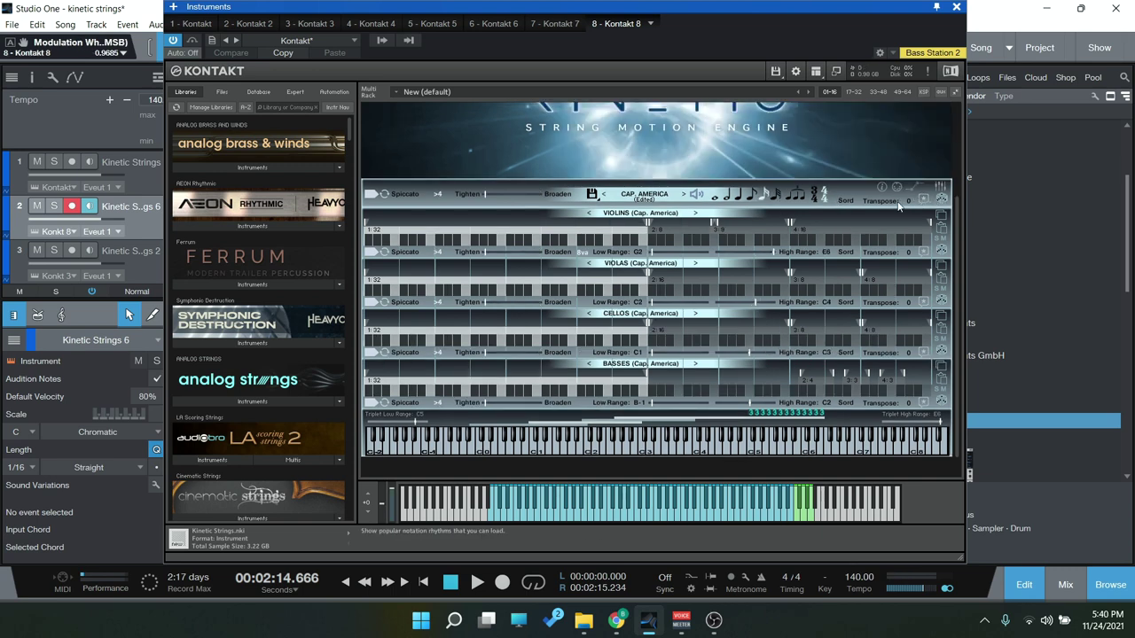
- Load the first of the popular notation rhythms into all four string timelines
click(927, 204)
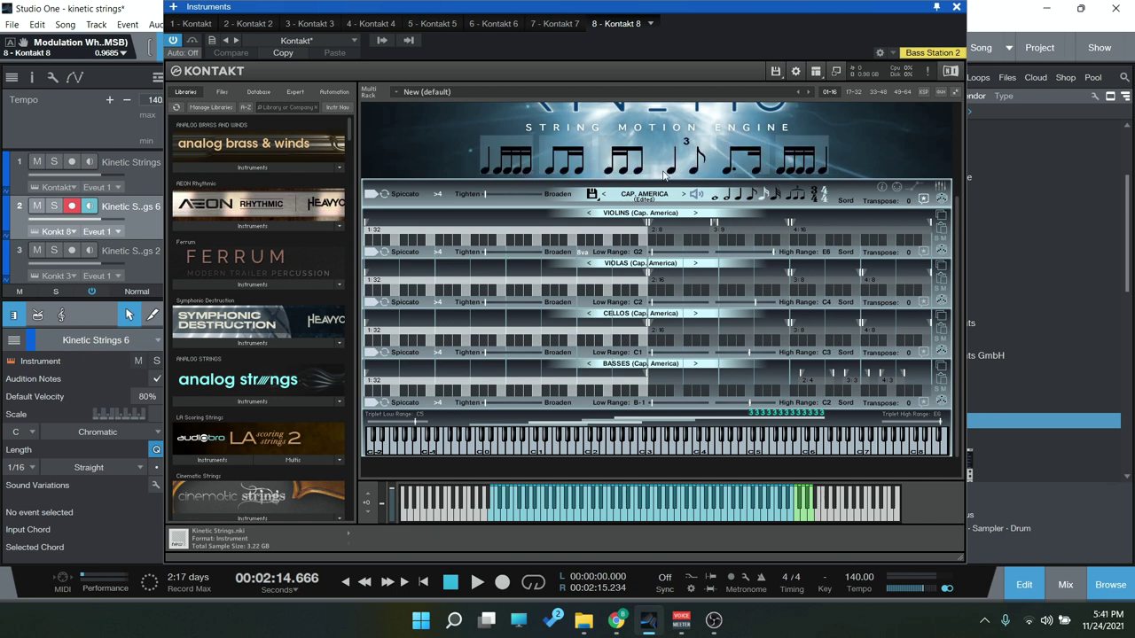
click(510, 161)
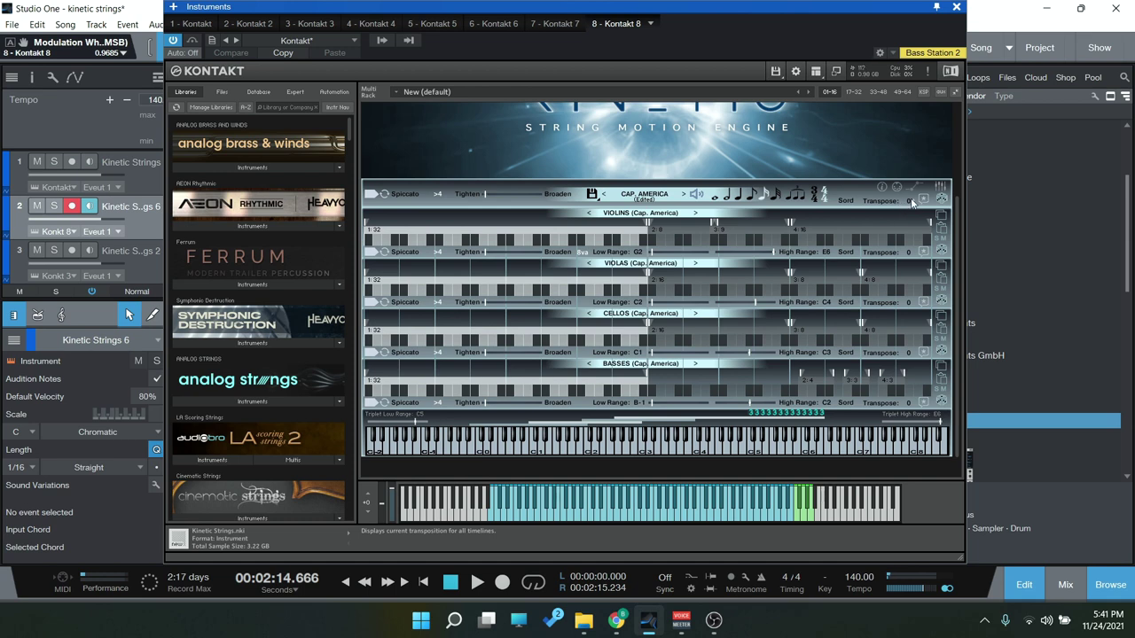
- Examine the EQ, velocity, reverb and level controls on the Mixer page and return to the section timelines
click(940, 187)
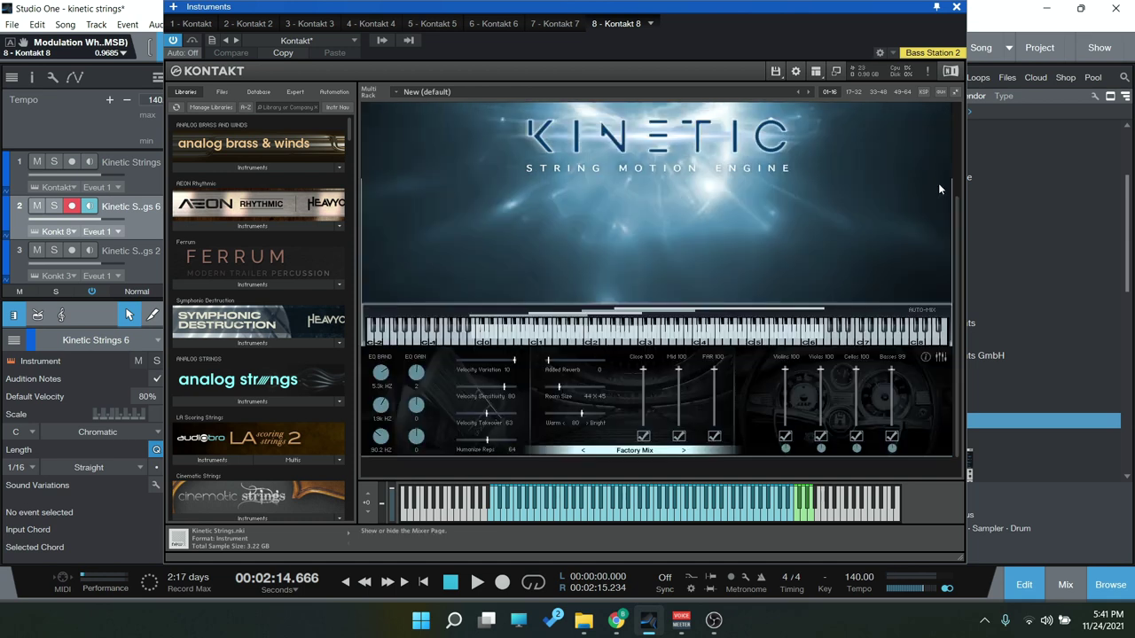
scroll(957, 236, down, 1)
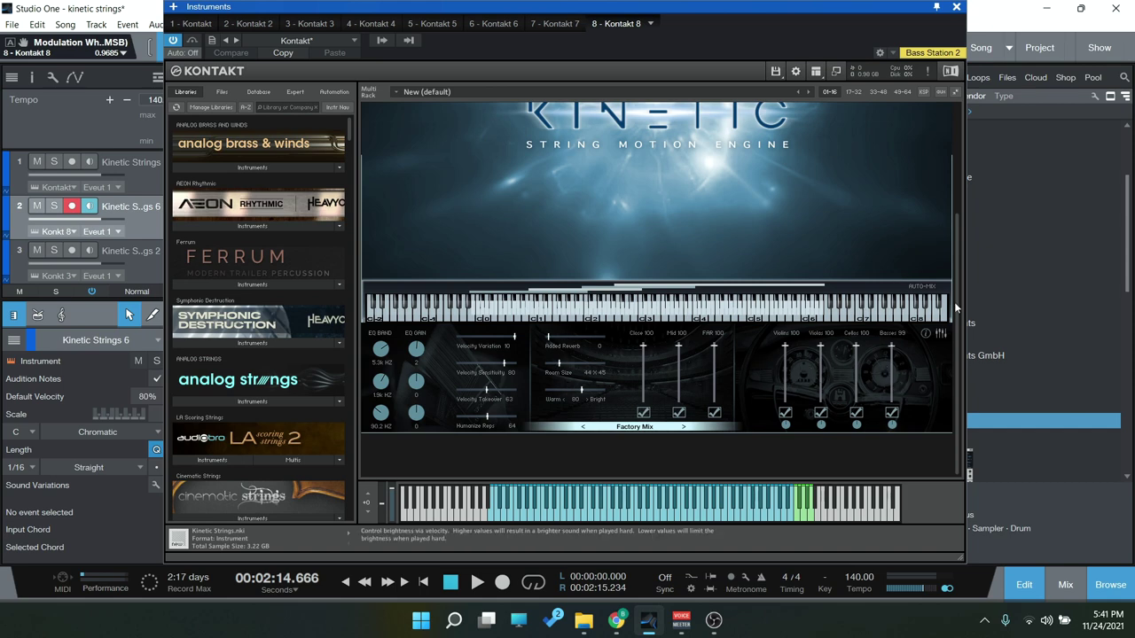
click(942, 335)
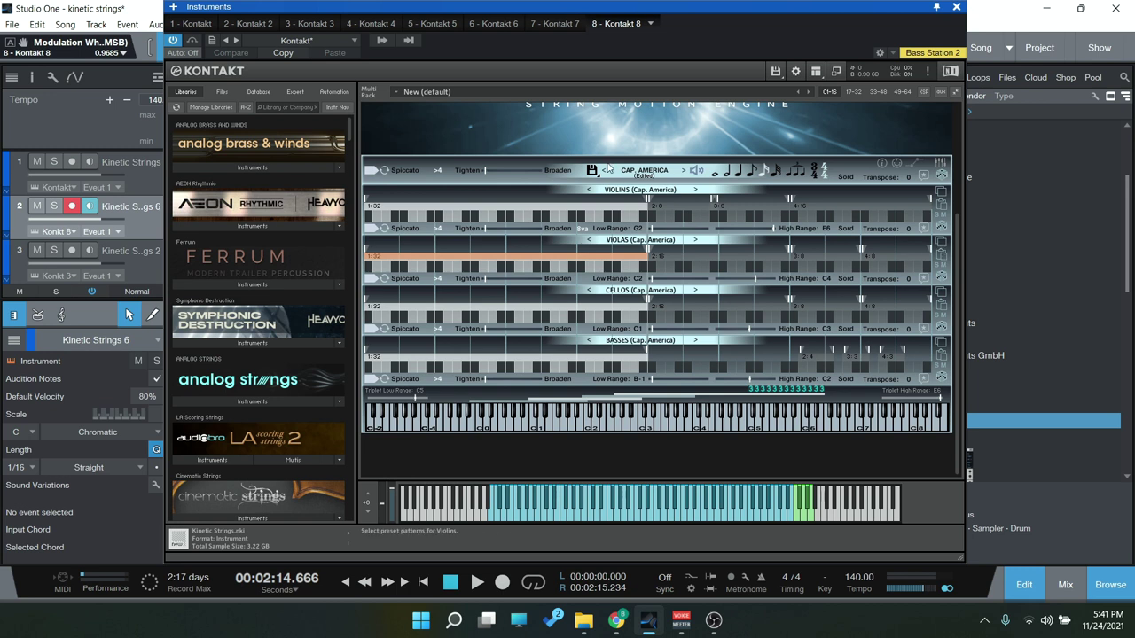
scroll(532, 257, up, 1)
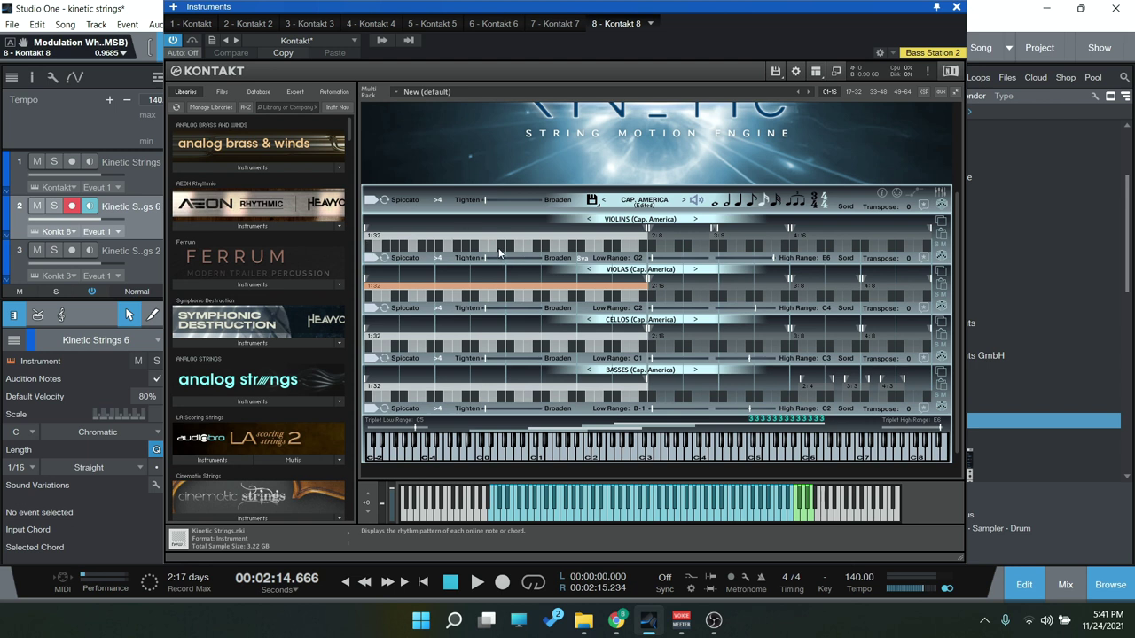
- Copy the violins timeline pattern and paste it onto the violas timeline
click(943, 225)
click(942, 282)
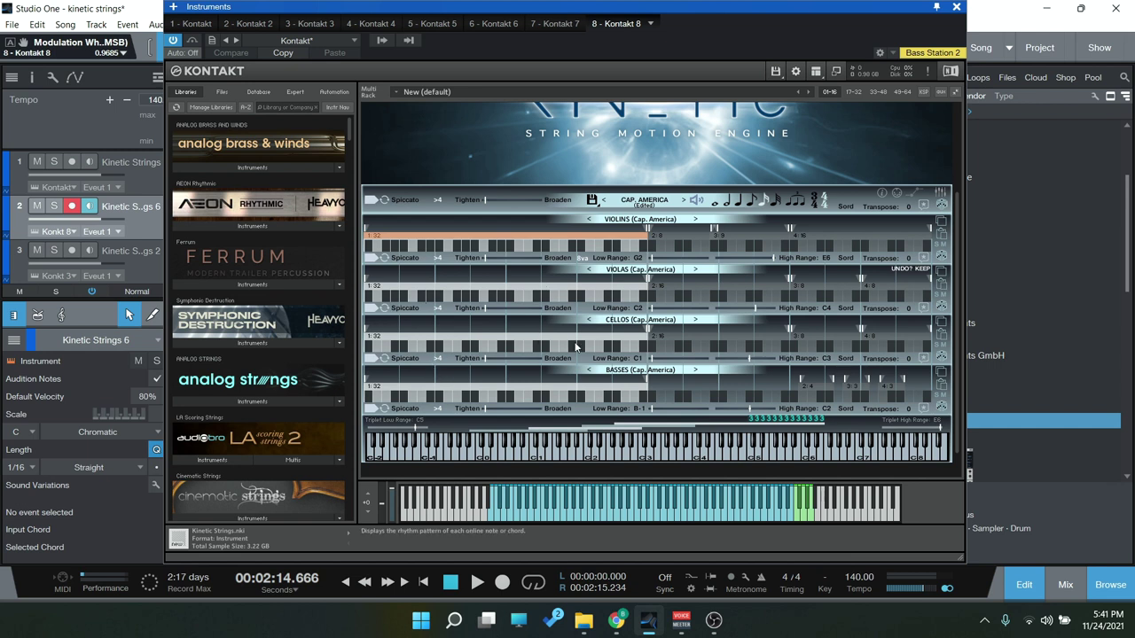
scroll(902, 149, up, 1)
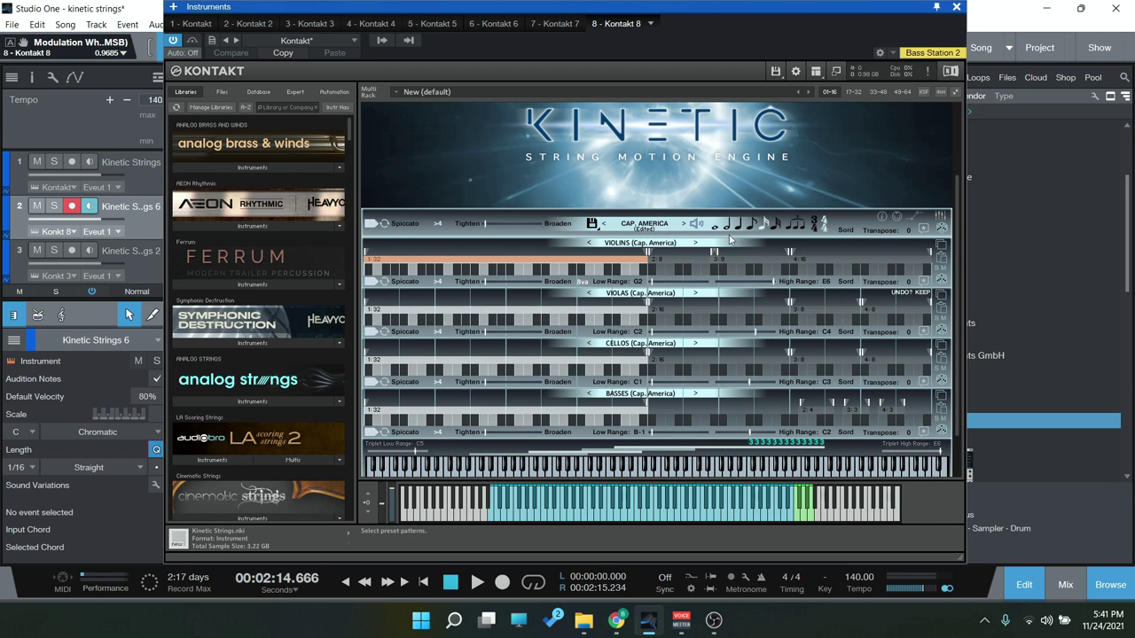
- Audition the Cap. America preset, load the Zyncopate preset, audition it and choose another preset from the list
click(697, 226)
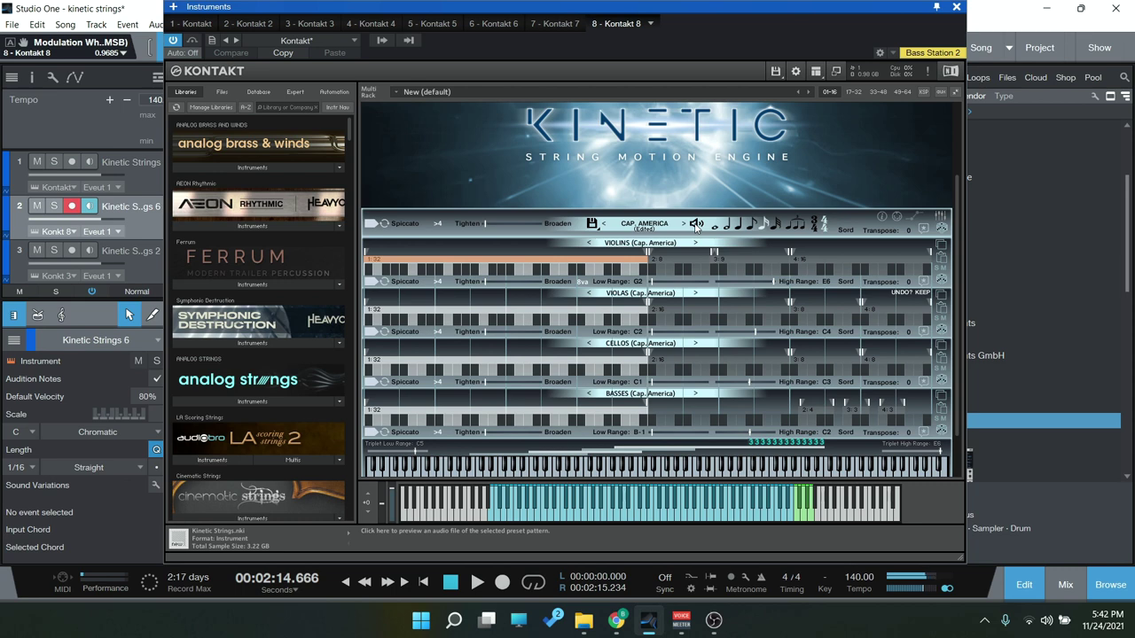
click(663, 227)
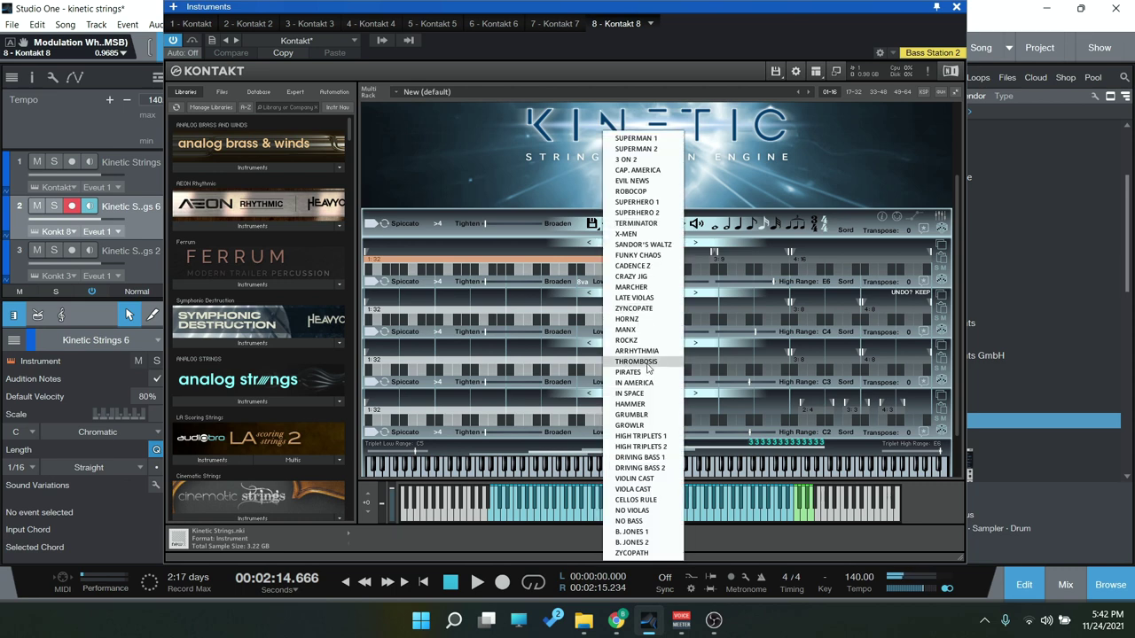
click(635, 309)
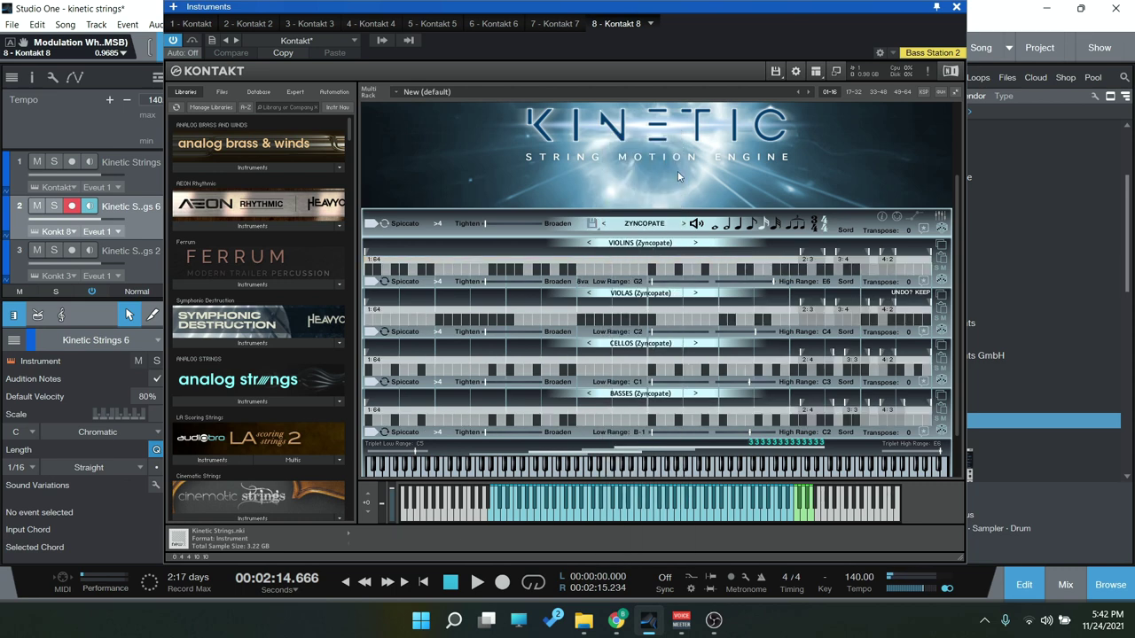
click(697, 225)
click(656, 226)
click(644, 236)
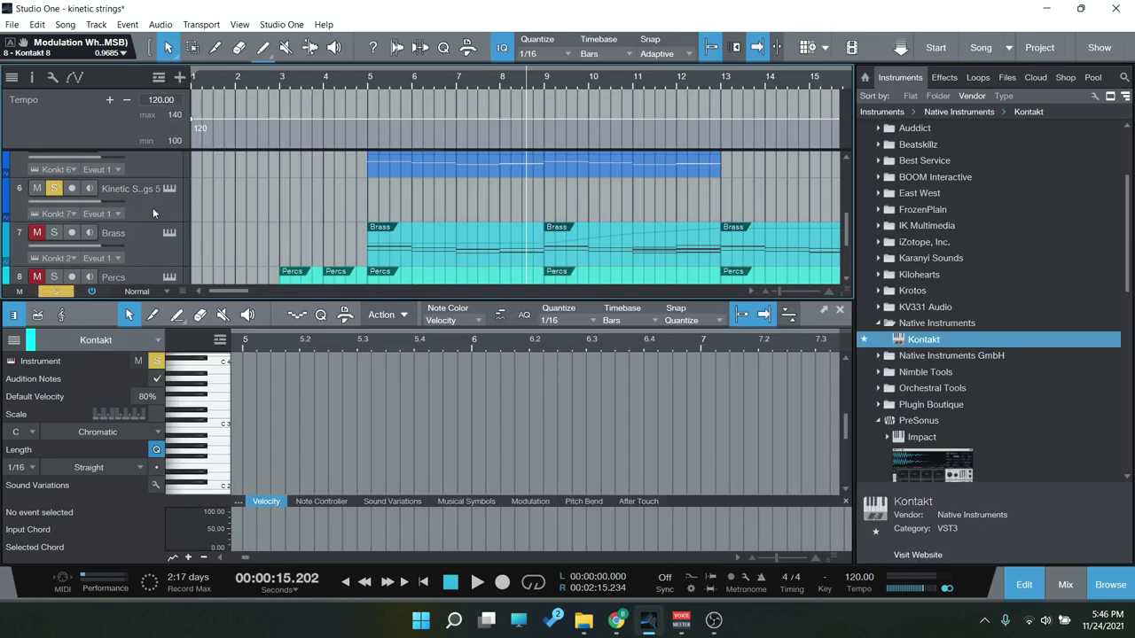
- Open the Kontakt instrument of the Kinetic Strings 5 track and start playback for its internal MIDI recording
click(153, 208)
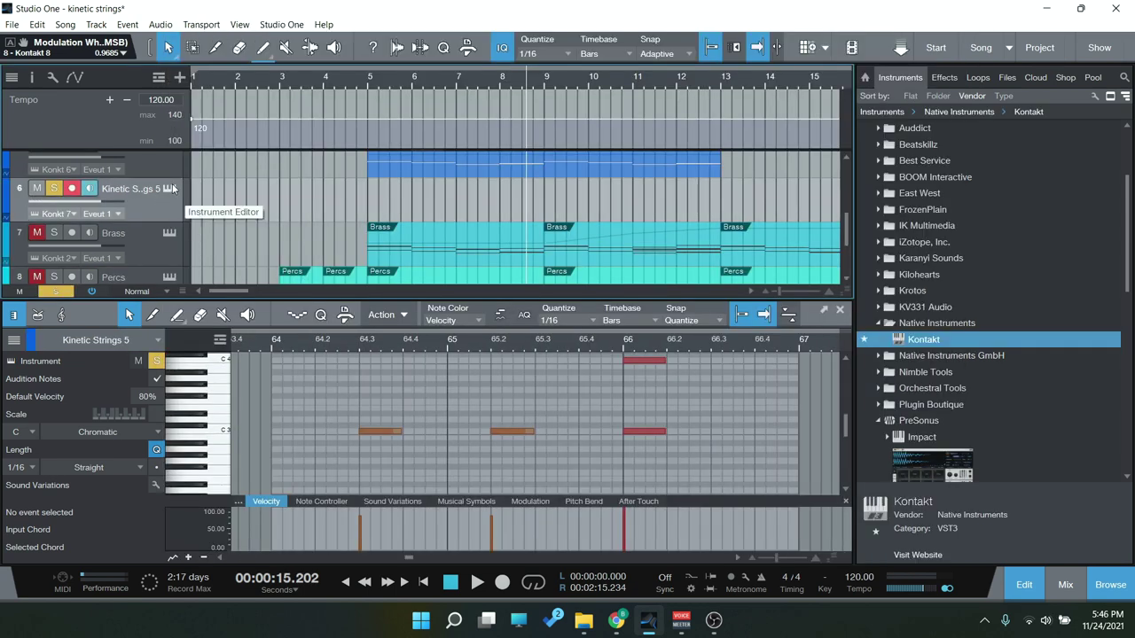
click(171, 188)
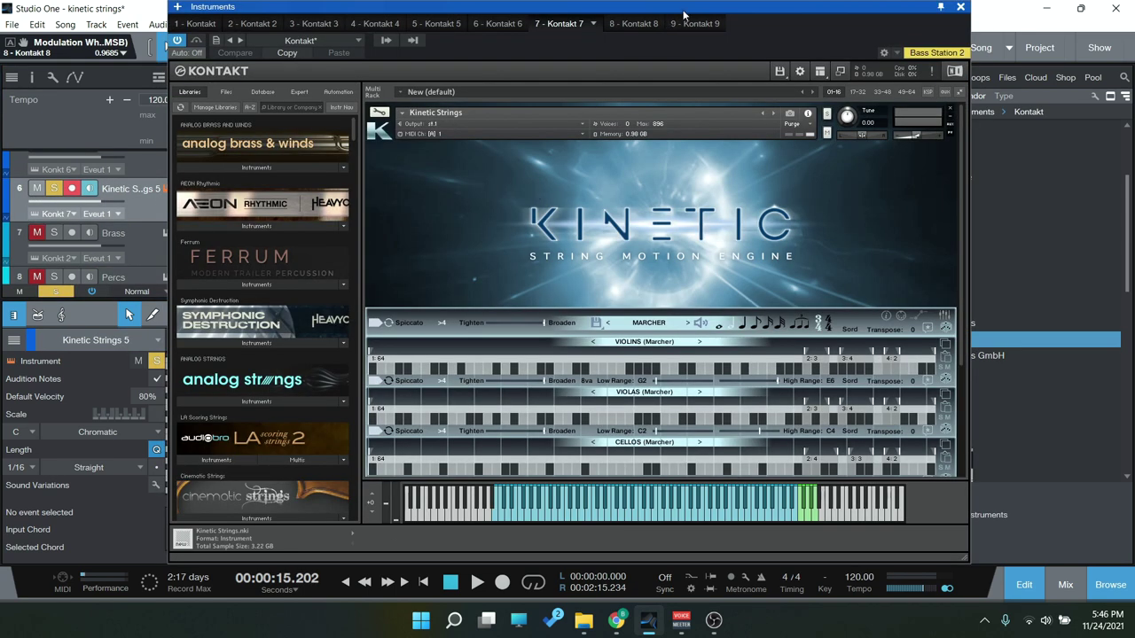
drag(675, 25, 632, 31)
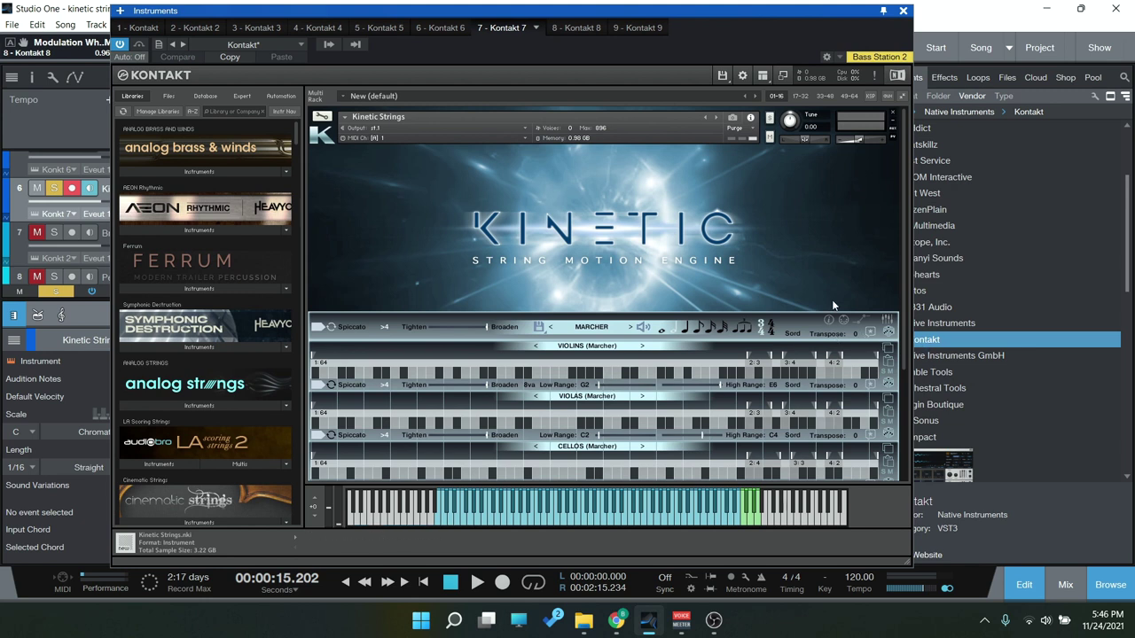
scroll(838, 213, down, 1)
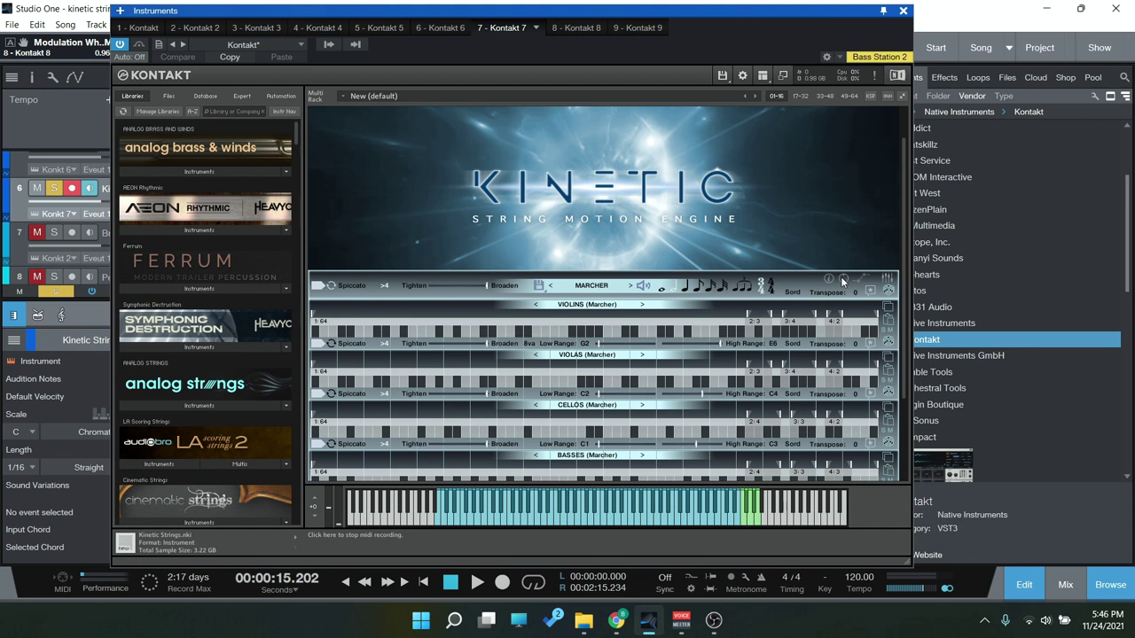
click(477, 583)
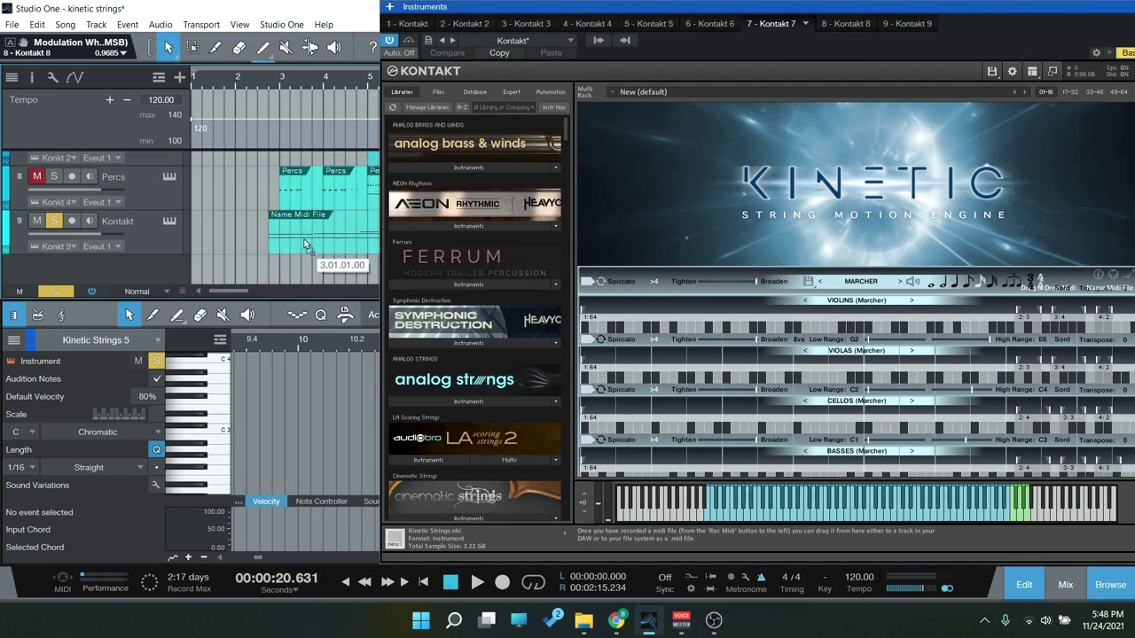
- Drop the instrument's recorded MIDI file onto the Kontakt track and move the clip to start at bar 5
click(304, 237)
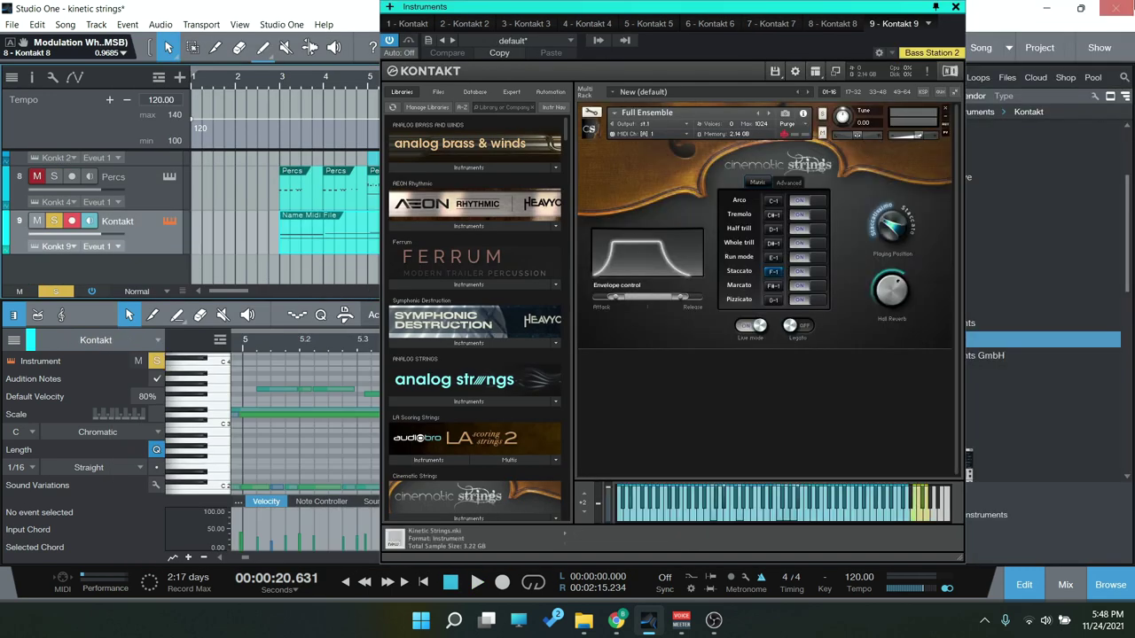
click(956, 8)
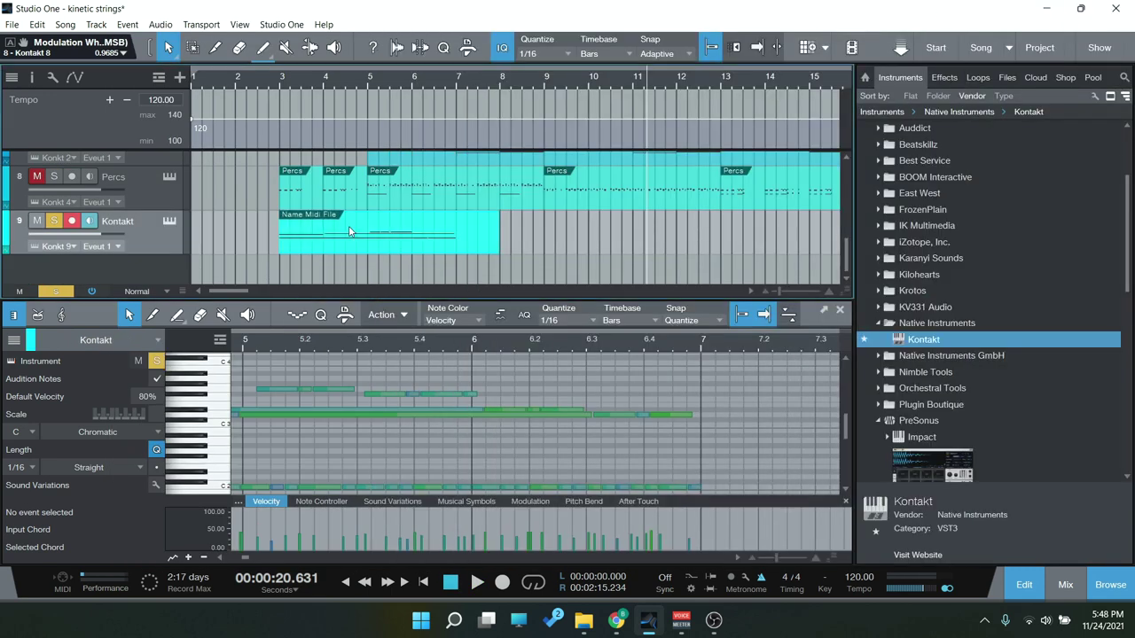
drag(349, 231, 437, 232)
key(f)
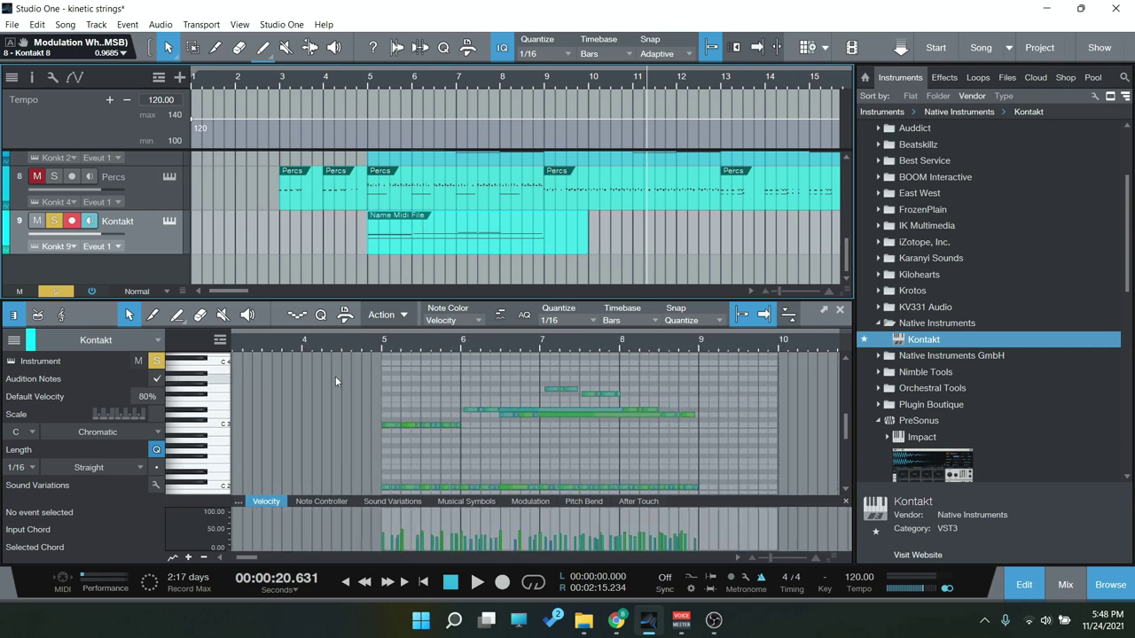
- Play the imported MIDI clip from bar 5, stop it and minimise the Voicemeeter window
click(383, 350)
scroll(421, 390, up, 3)
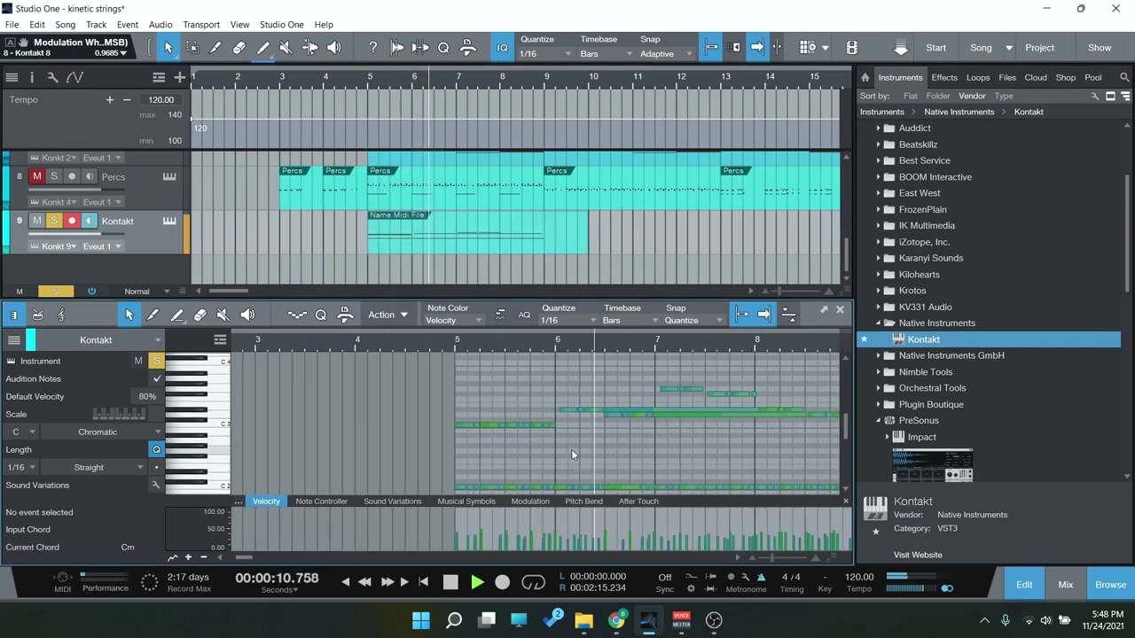
key(space)
drag(496, 376, 809, 427)
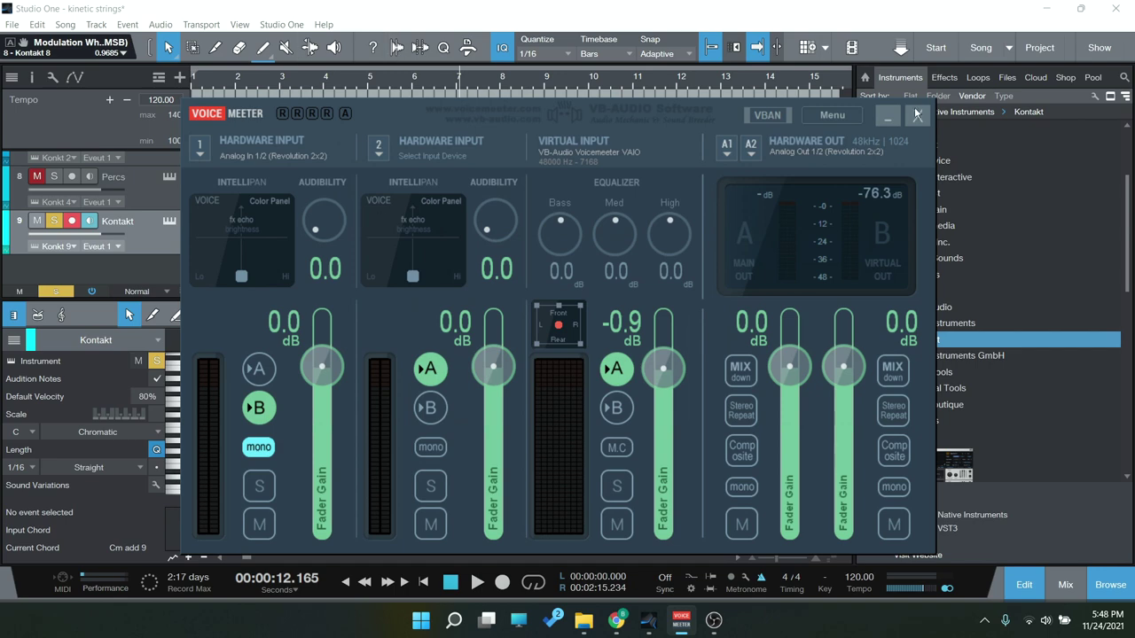
click(889, 118)
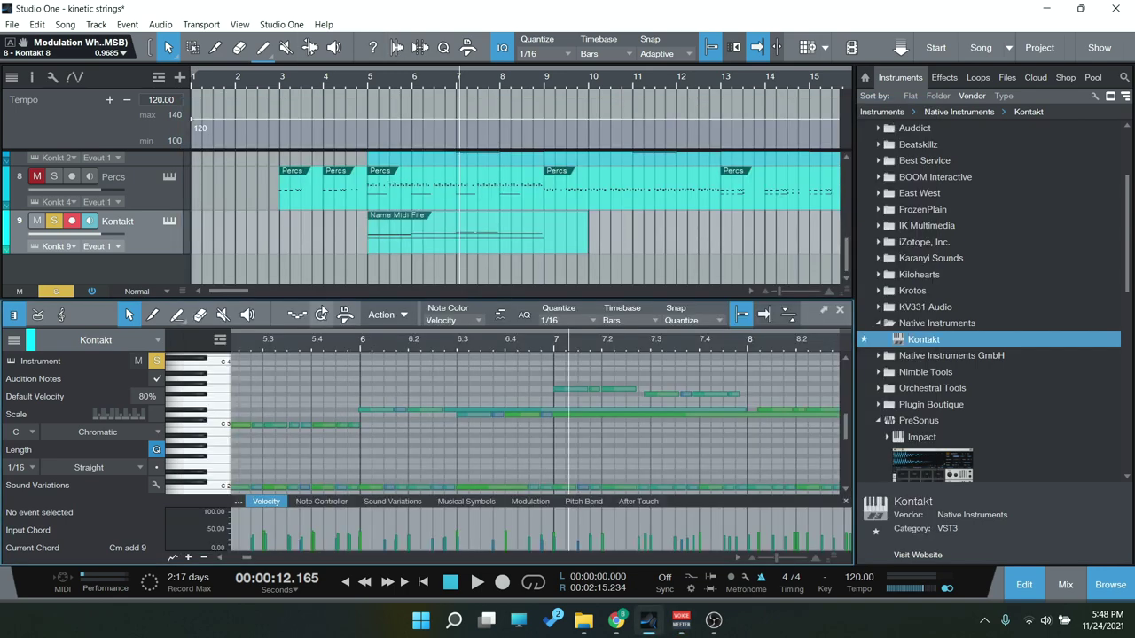
- Place the playhead at bar 3 and examine the imported clip's note rhythms from bar 5 onward
scroll(240, 260, up, 2)
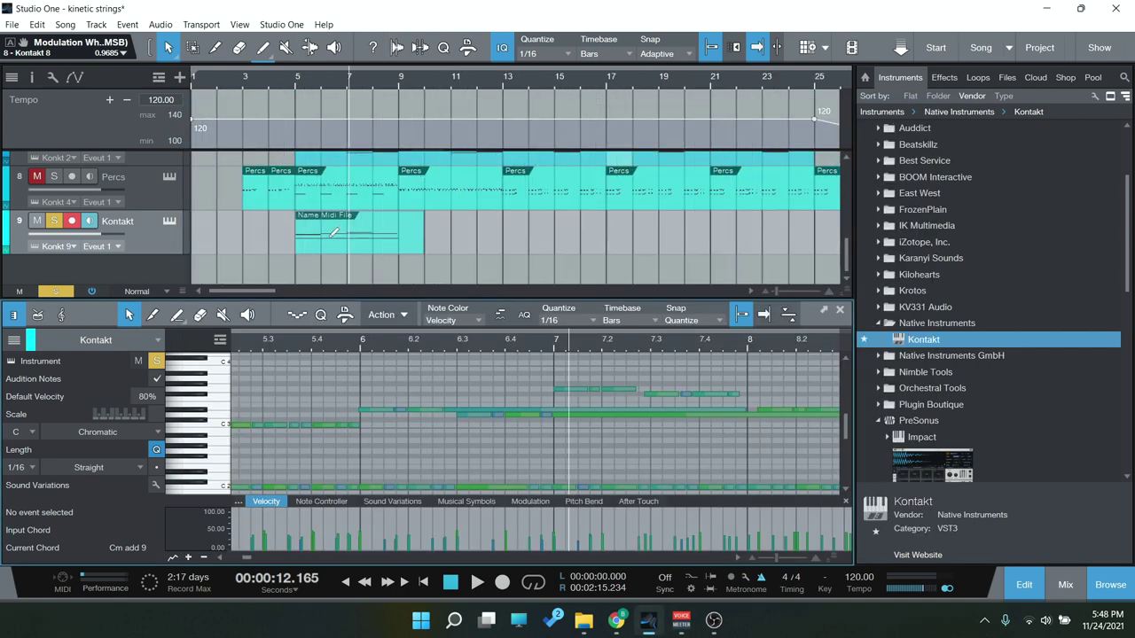
click(245, 76)
scroll(449, 396, down, 3)
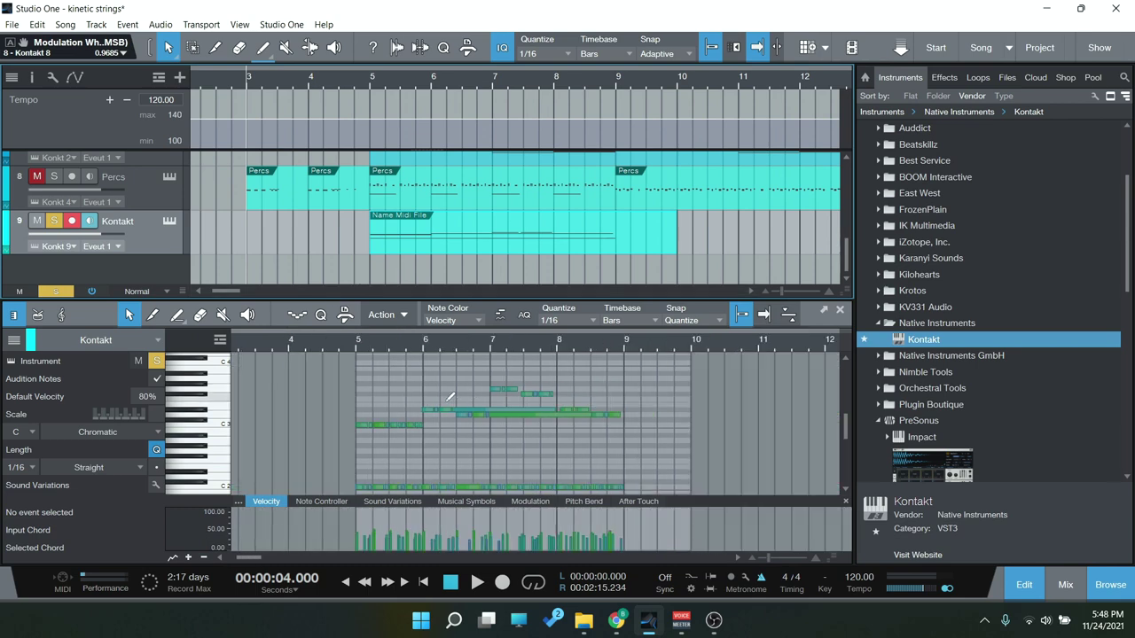
scroll(449, 397, up, 3)
scroll(427, 416, down, 1)
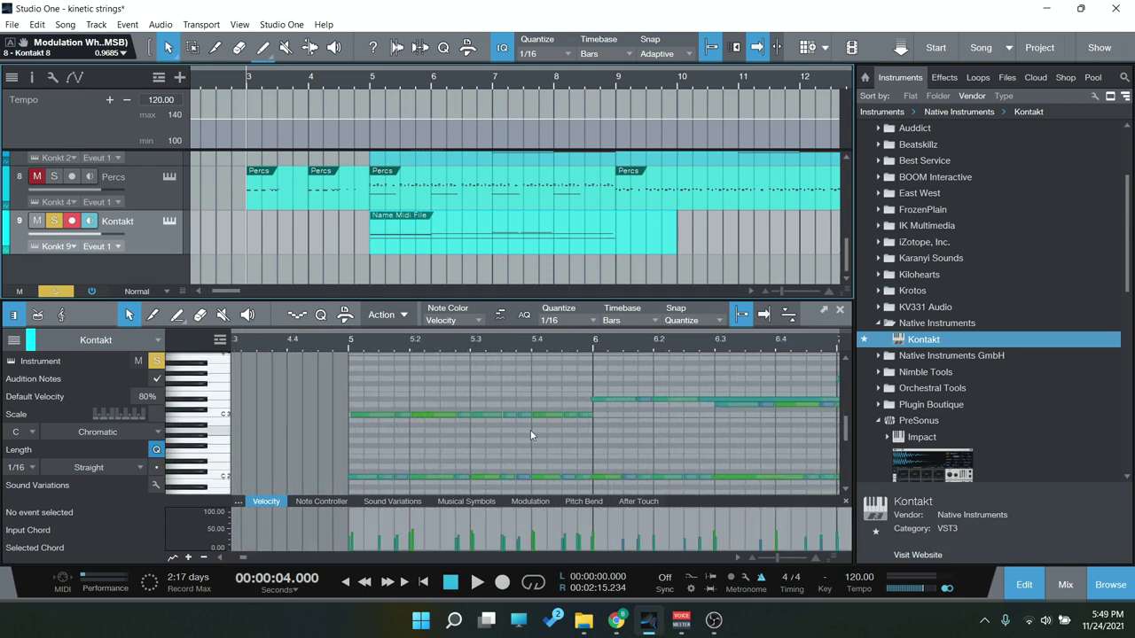
scroll(520, 455, down, 3)
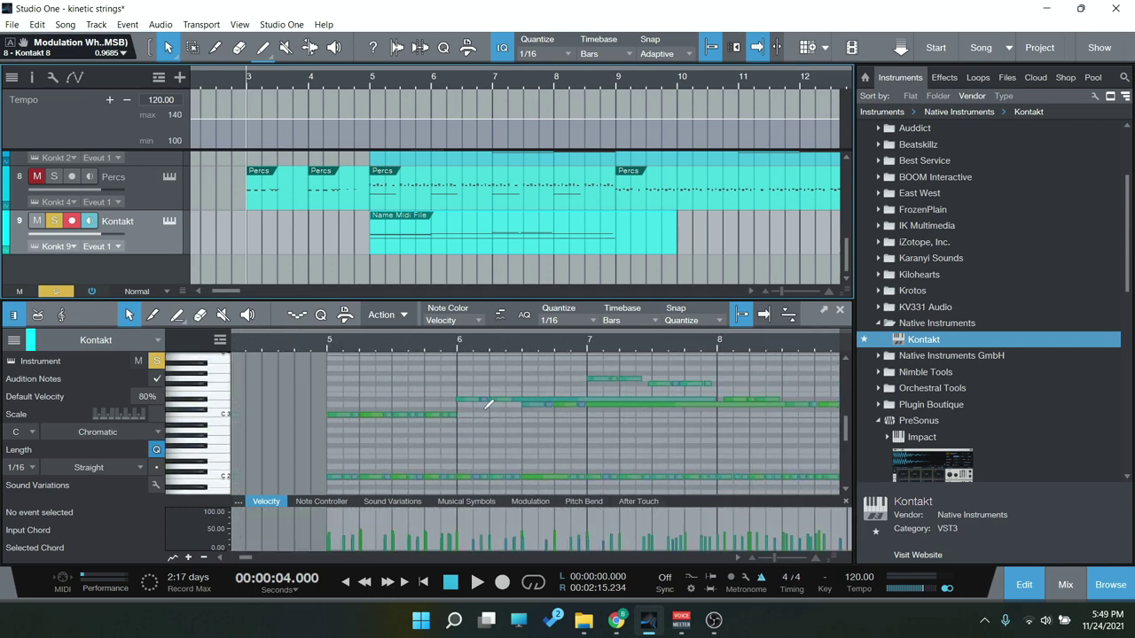
scroll(339, 439, up, 3)
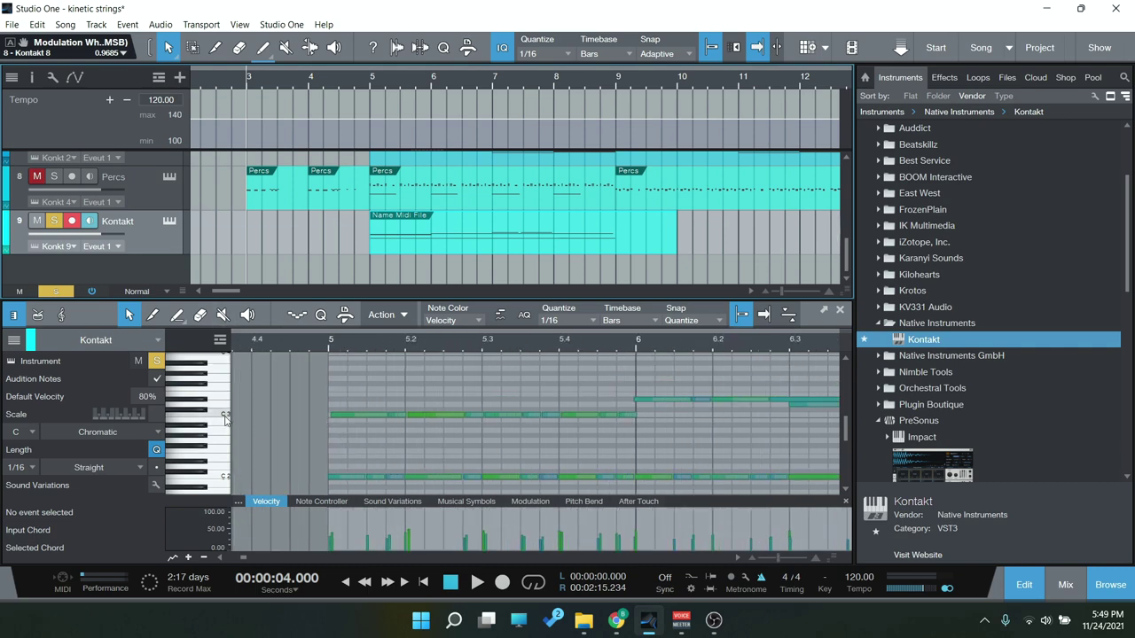
- Compare the held notes of the Kinetic Strings 4 track with the imported clip on the Kontakt track
scroll(242, 230, up, 2)
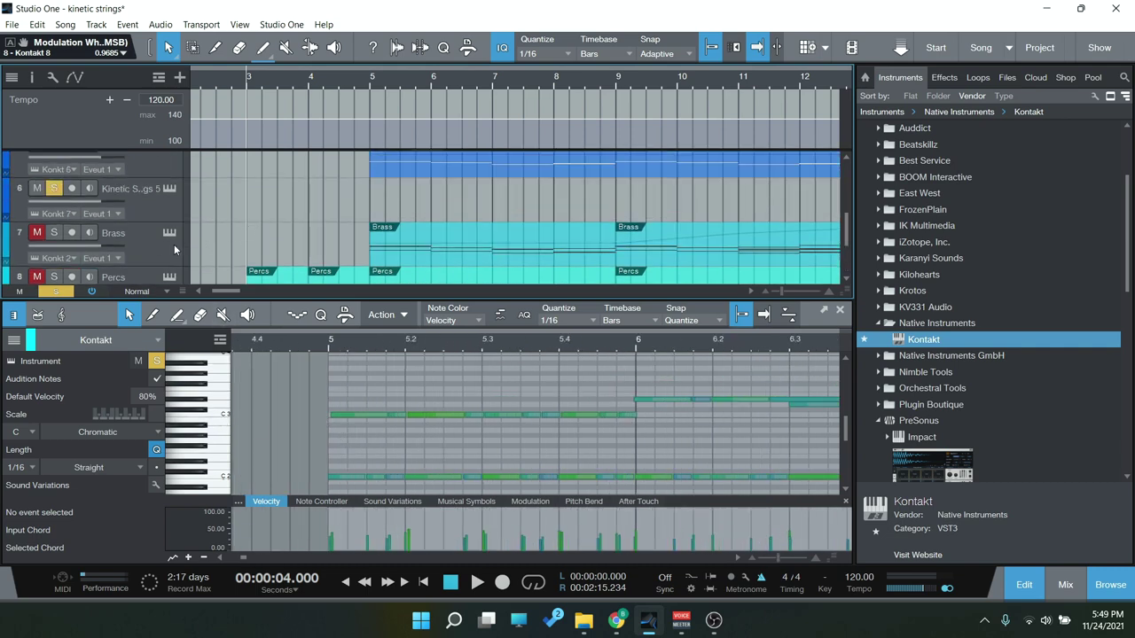
scroll(405, 193, up, 1)
click(408, 200)
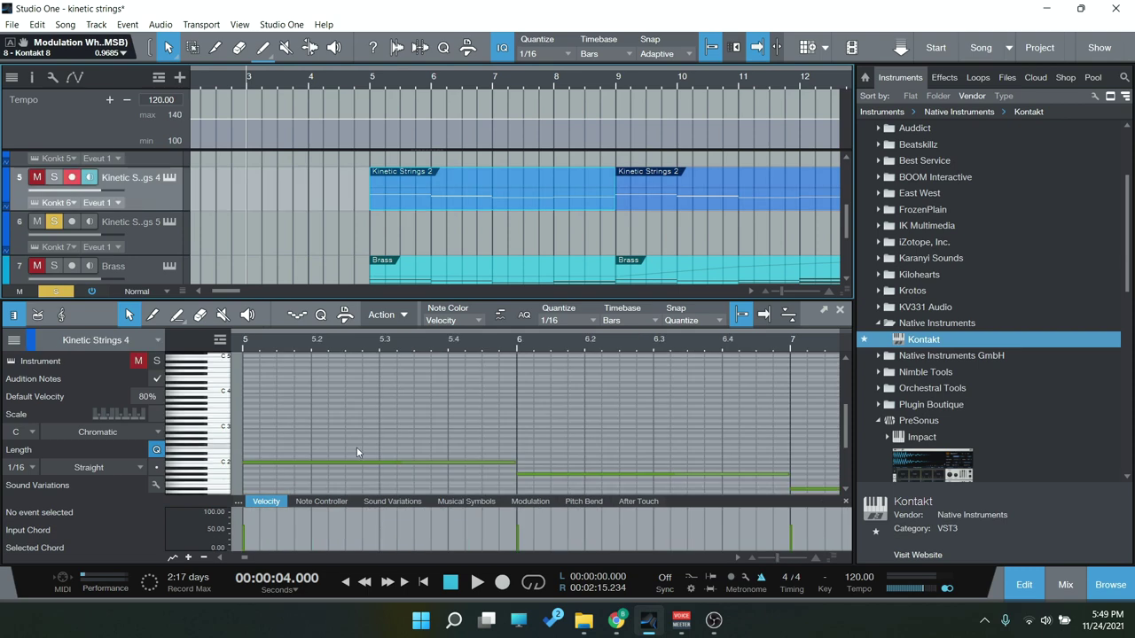
scroll(419, 456, up, 3)
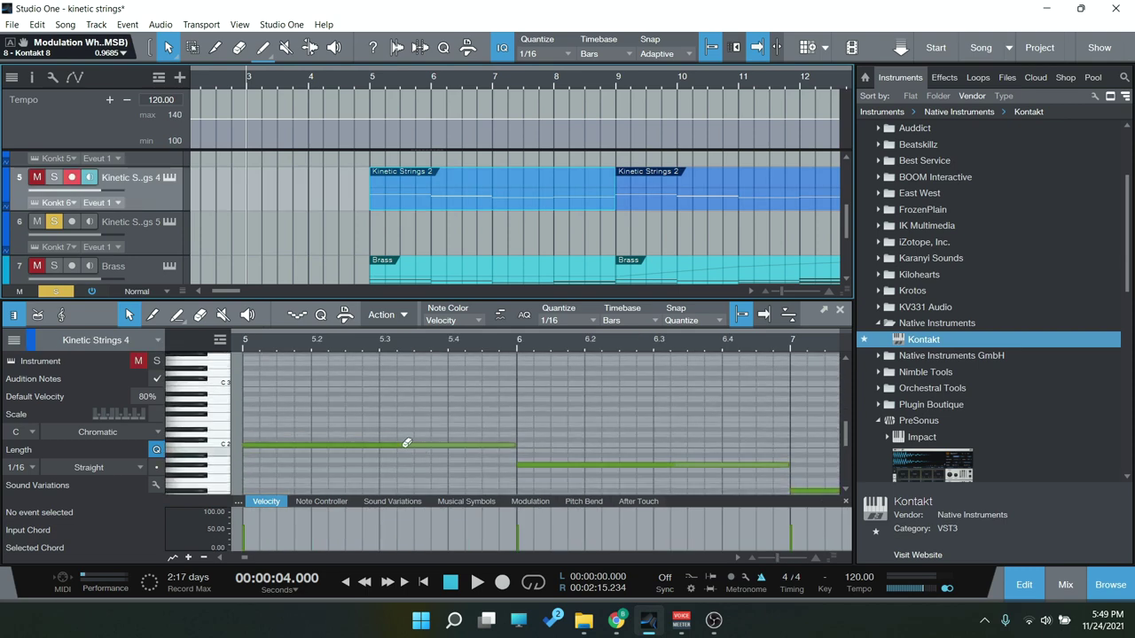
scroll(445, 184, down, 3)
click(418, 241)
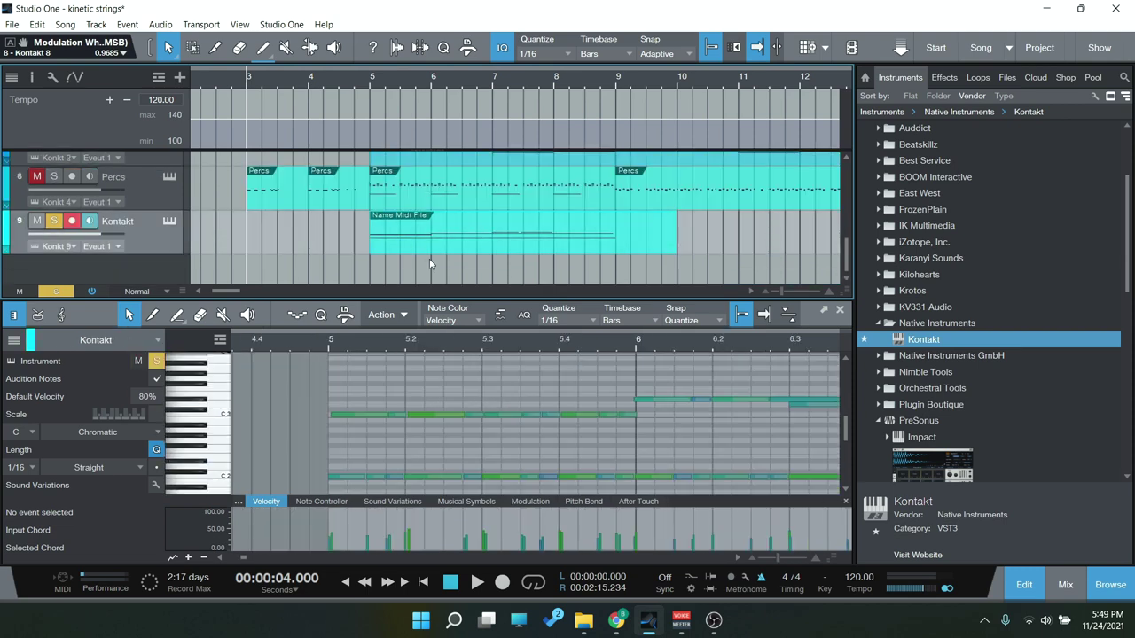
- Align the upper D#3 notes to the start of bar 8 and the F#3 notes to the third beat of bar 7
scroll(344, 421, right, 5)
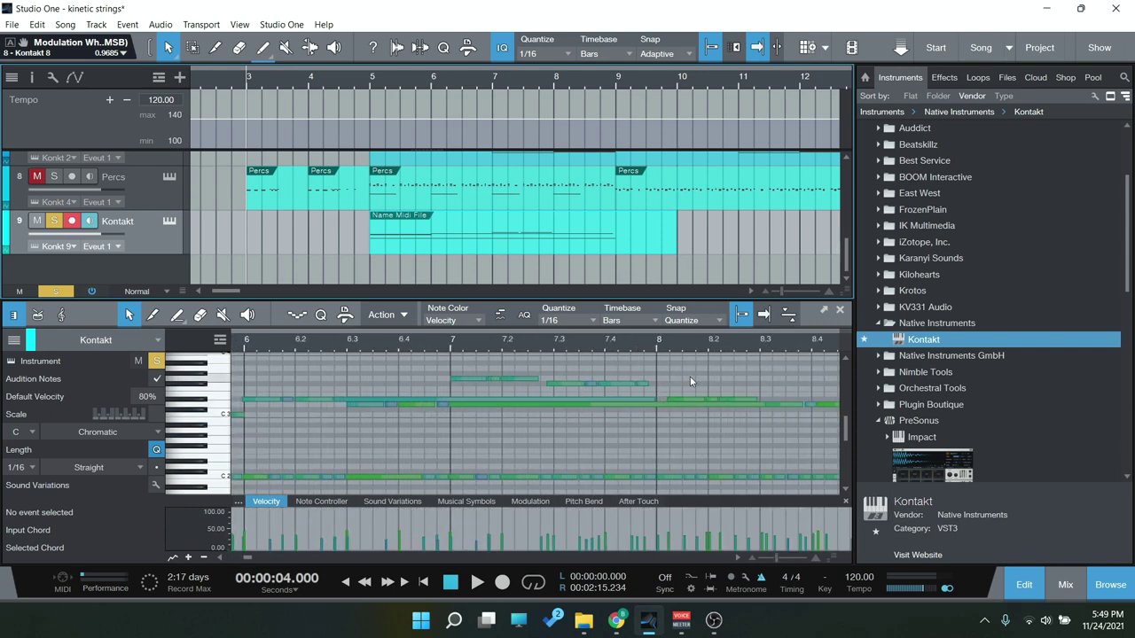
click(741, 399)
drag(737, 398, 732, 403)
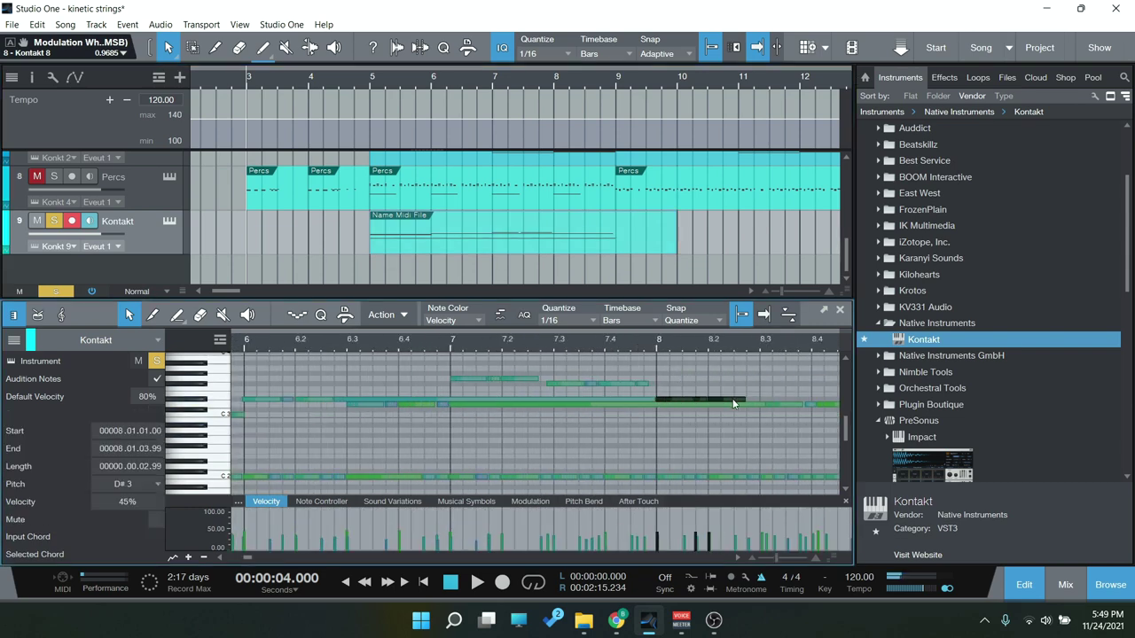
scroll(712, 383, up, 3)
click(466, 383)
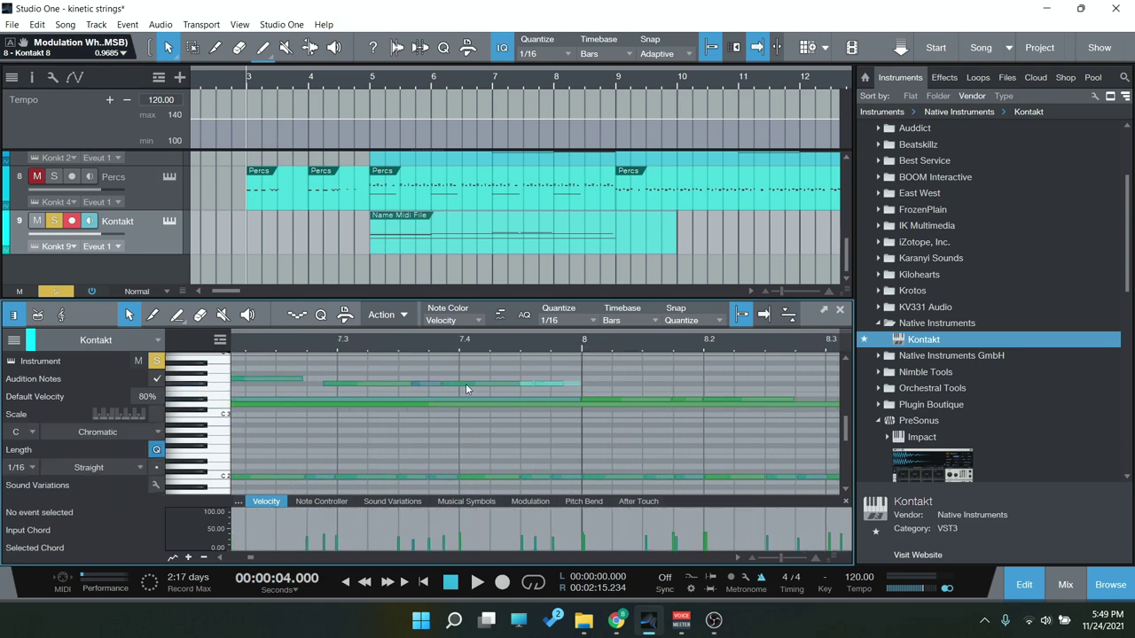
drag(328, 383, 342, 383)
scroll(376, 376, down, 2)
scroll(301, 382, up, 1)
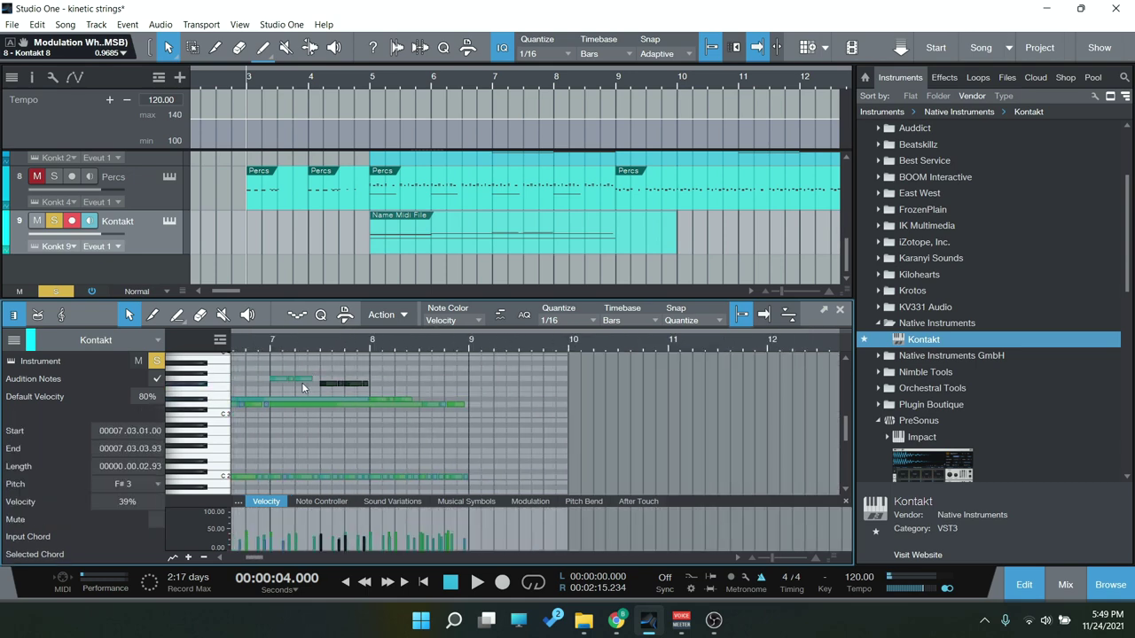
- Select the closing D3 notes of bar 8 and align them to start at 8.03.02
scroll(337, 408, left, 3)
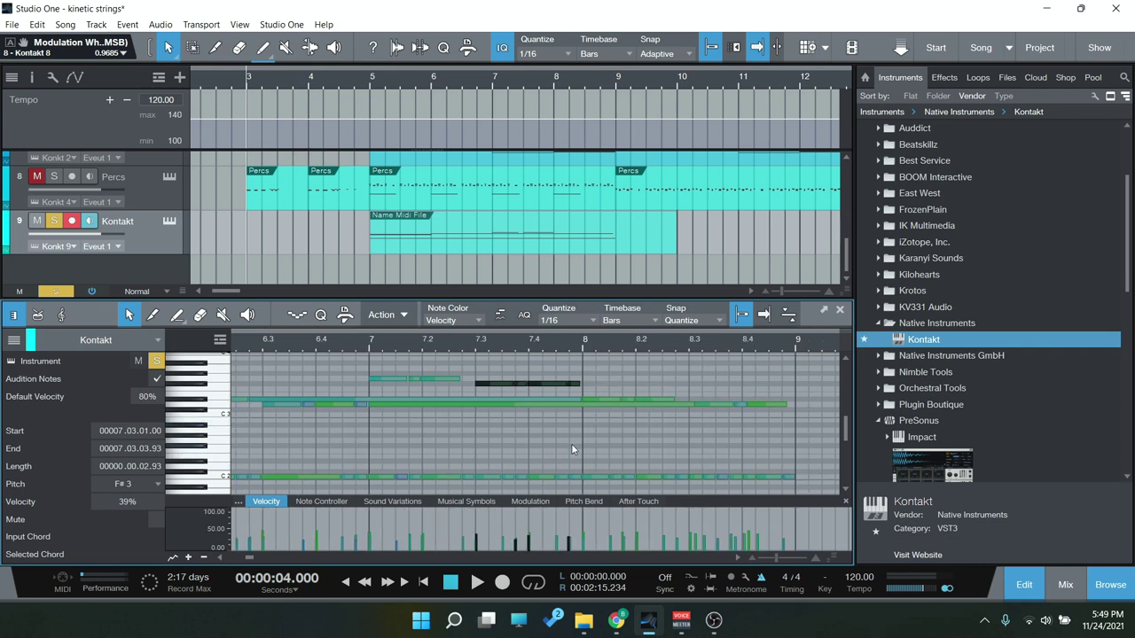
scroll(570, 443, up, 1)
scroll(689, 440, right, 3)
drag(786, 444, 563, 406)
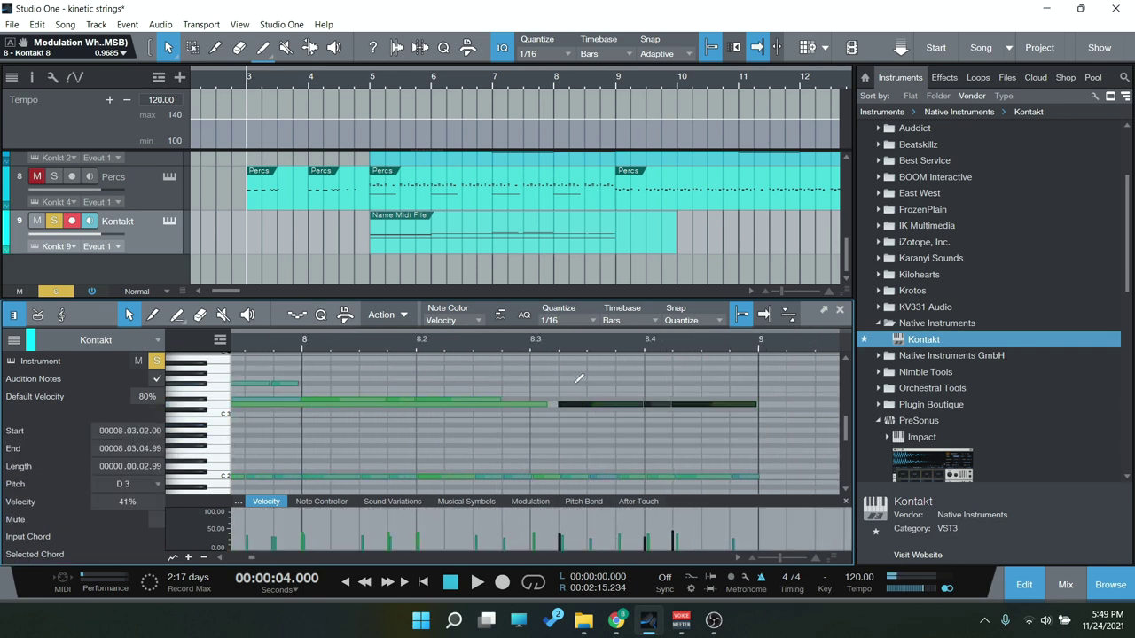
- Play the adjusted MIDI clip from the beginning of the song with its notes deselected
scroll(578, 378, down, 1)
click(423, 583)
scroll(400, 388, down, 2)
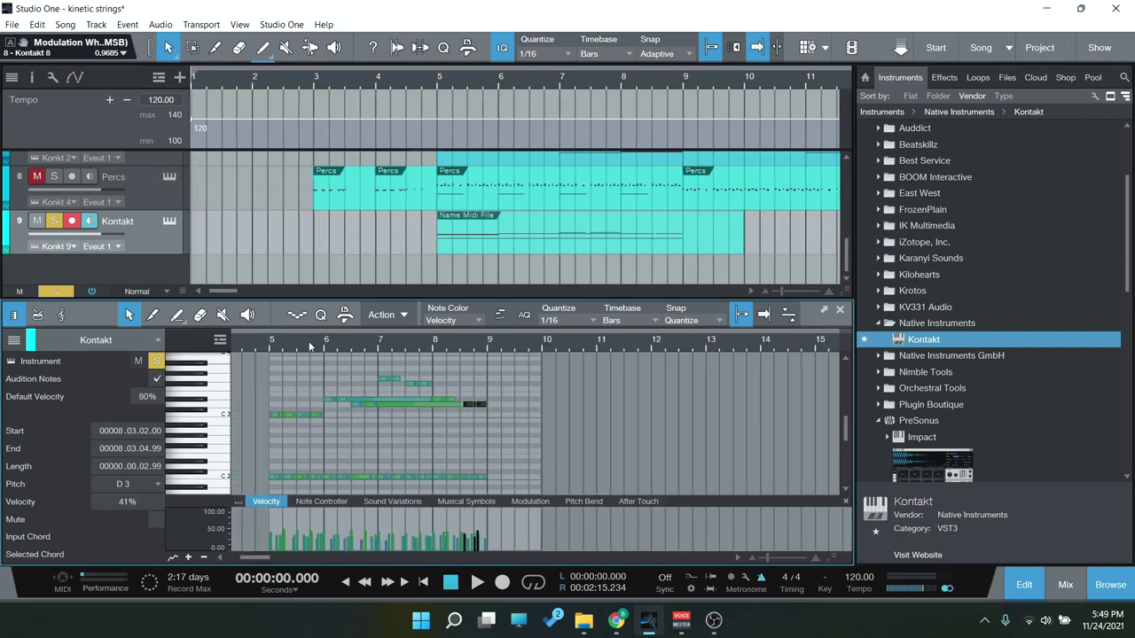
key(space)
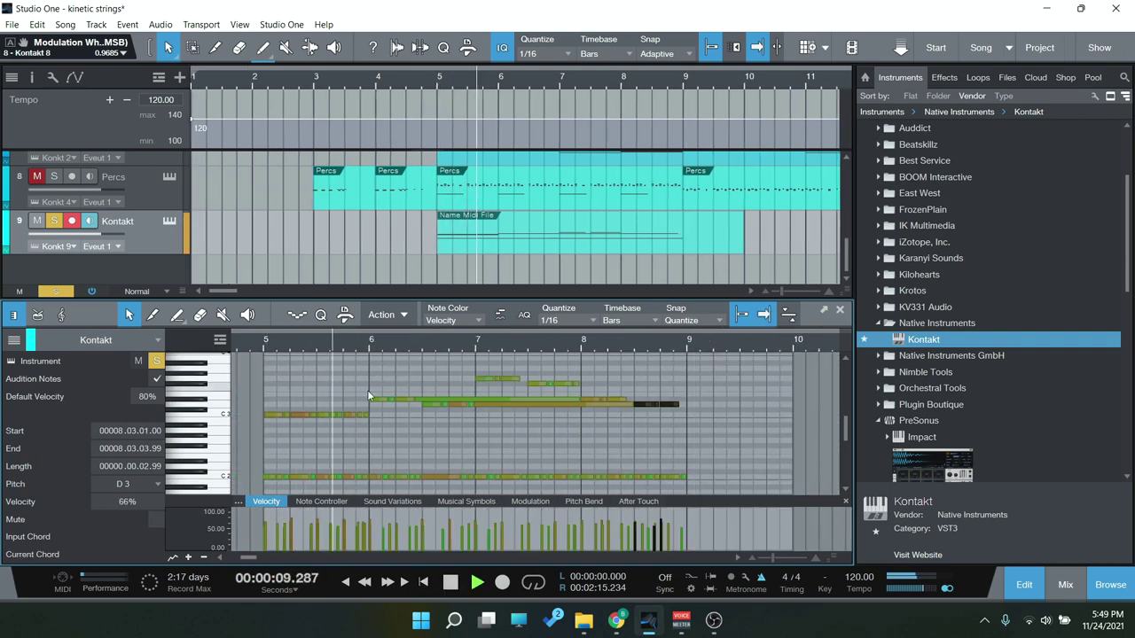
click(515, 451)
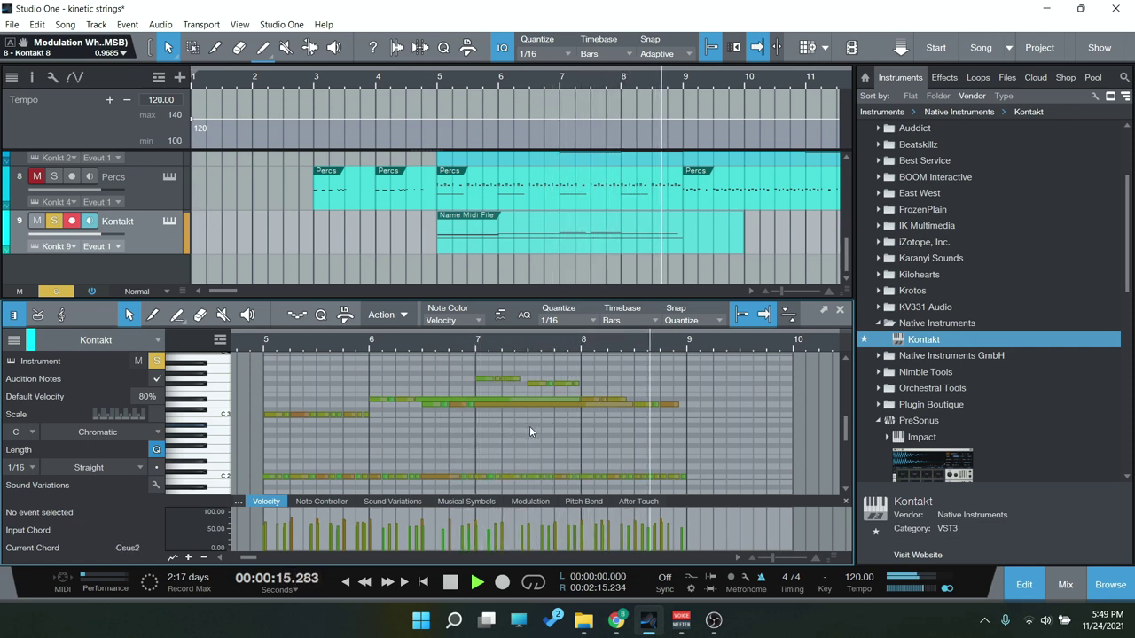
- Stop playback, take the Kontakt track out of solo, and mute the Brass, Percs and Kontakt tracks
key(space)
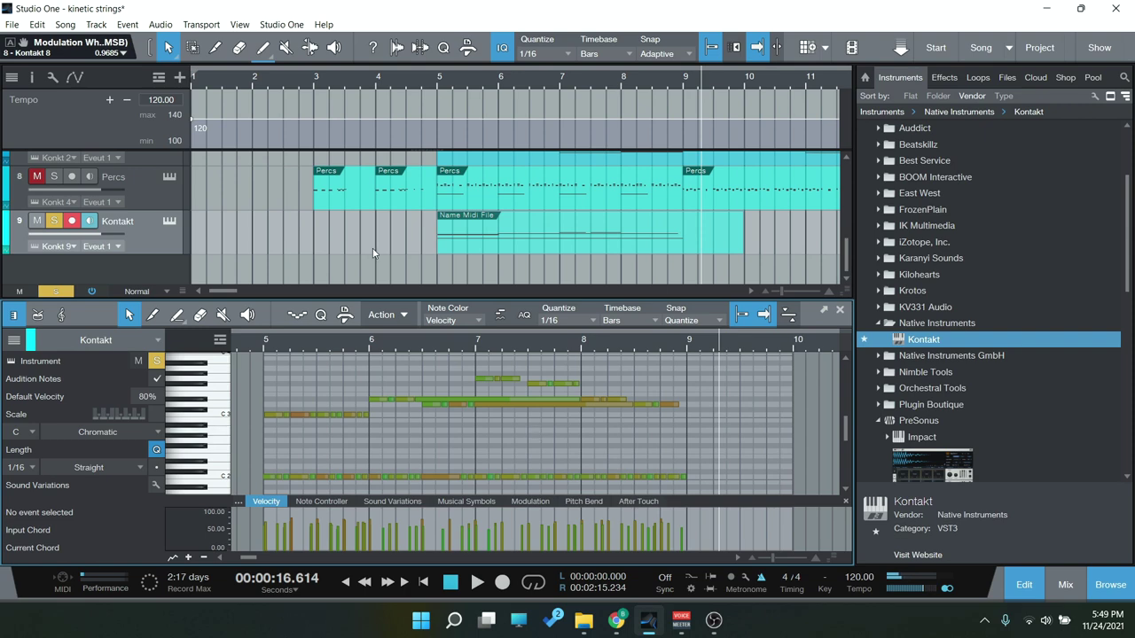
scroll(372, 253, up, 5)
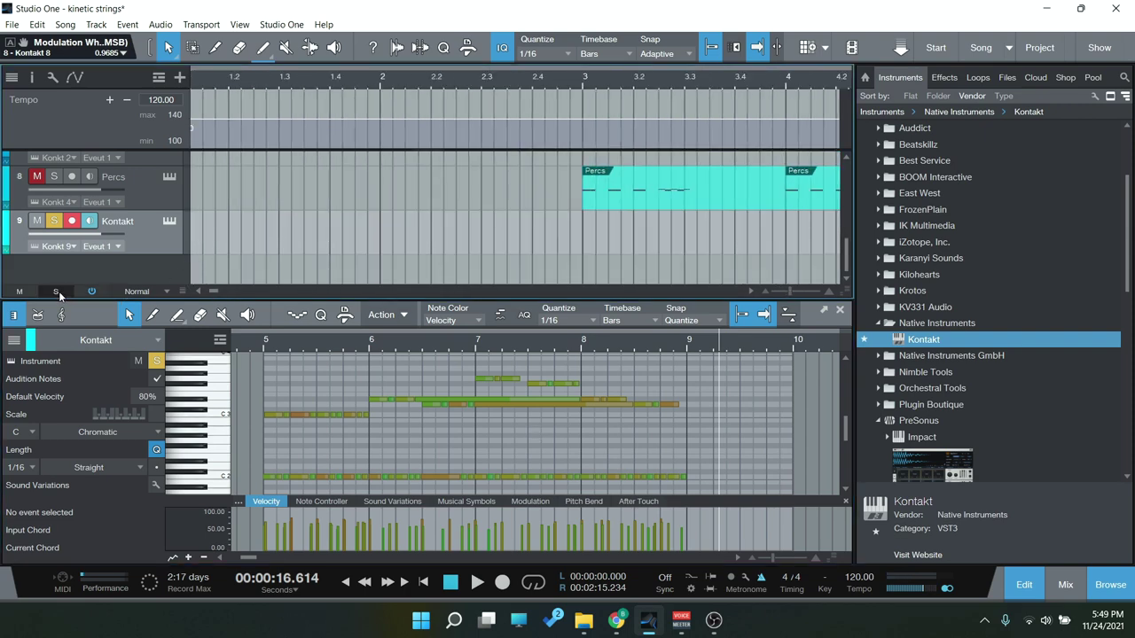
click(37, 221)
scroll(218, 291, down, 4)
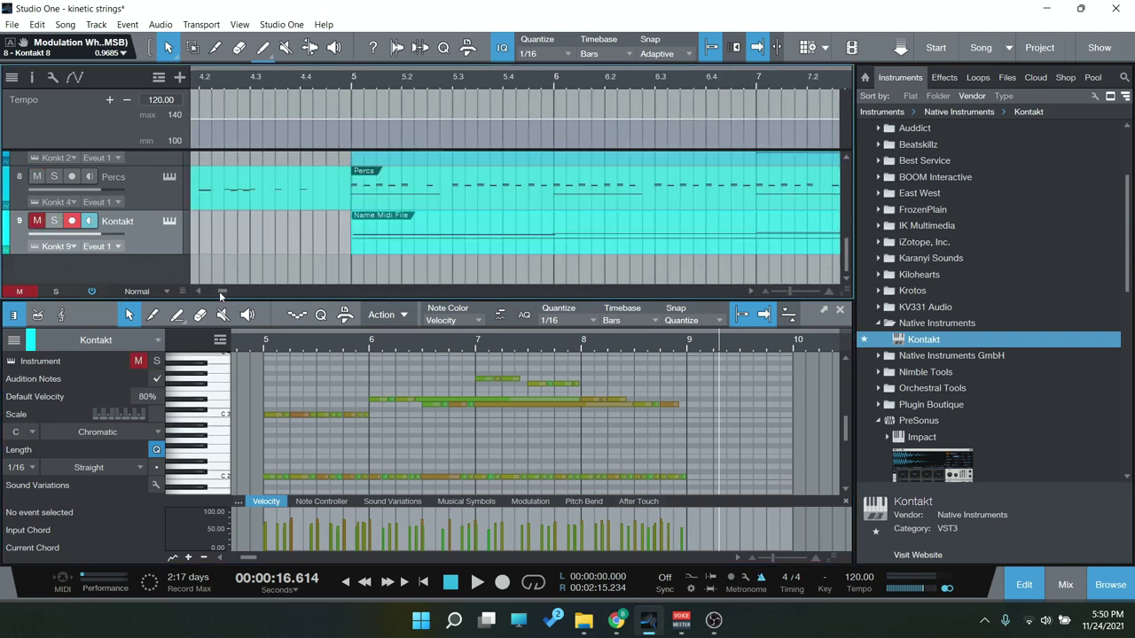
drag(242, 295, 233, 292)
scroll(281, 238, up, 7)
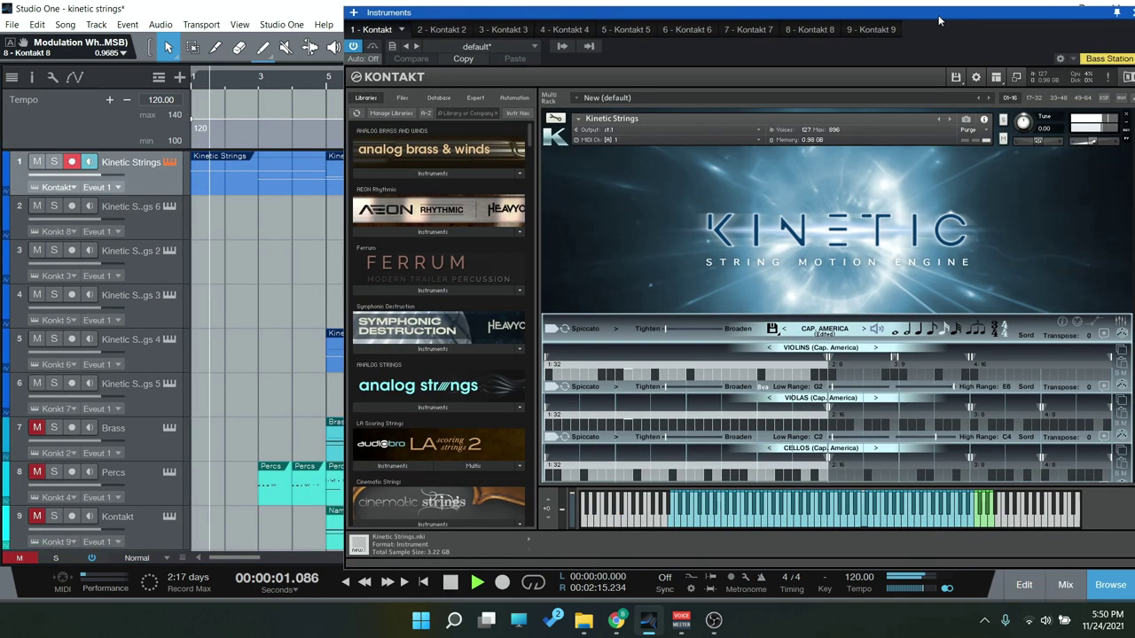
- Watch the Kinetic Strings and Kinetic Strings 4 instruments during playback from the song's start, with their window clear of the track list
drag(940, 20, 877, 20)
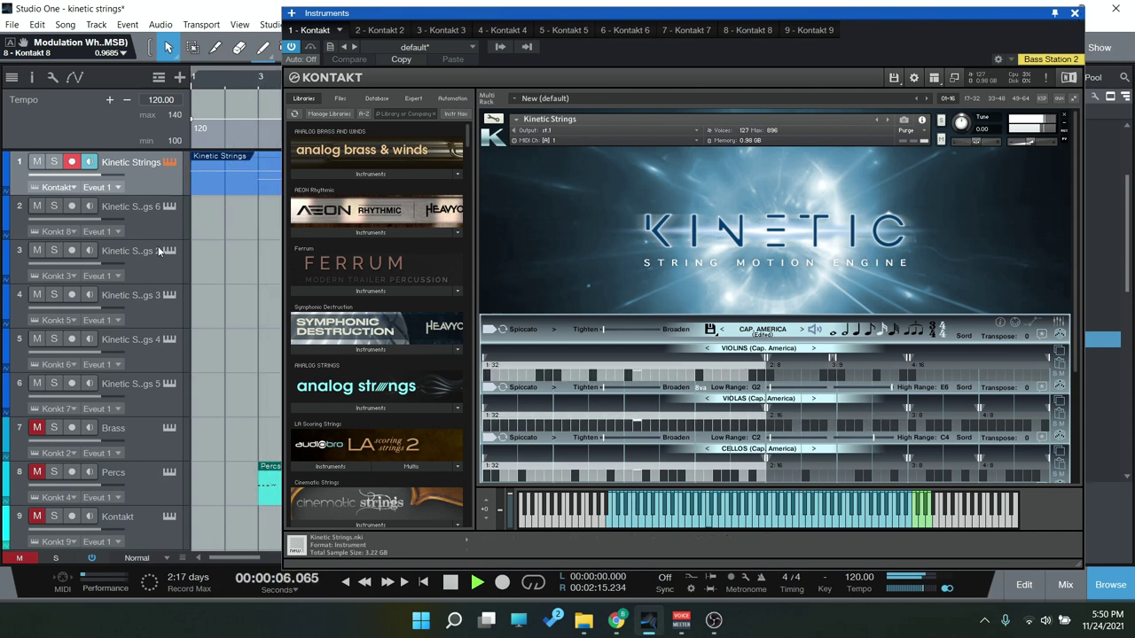
drag(494, 36, 586, 30)
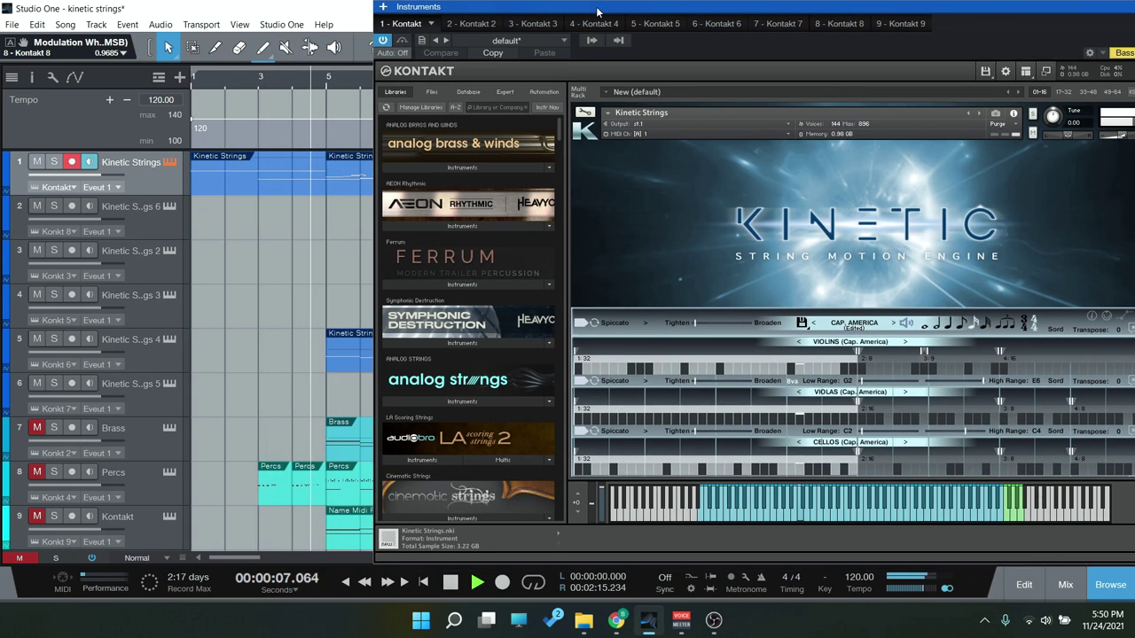
click(170, 342)
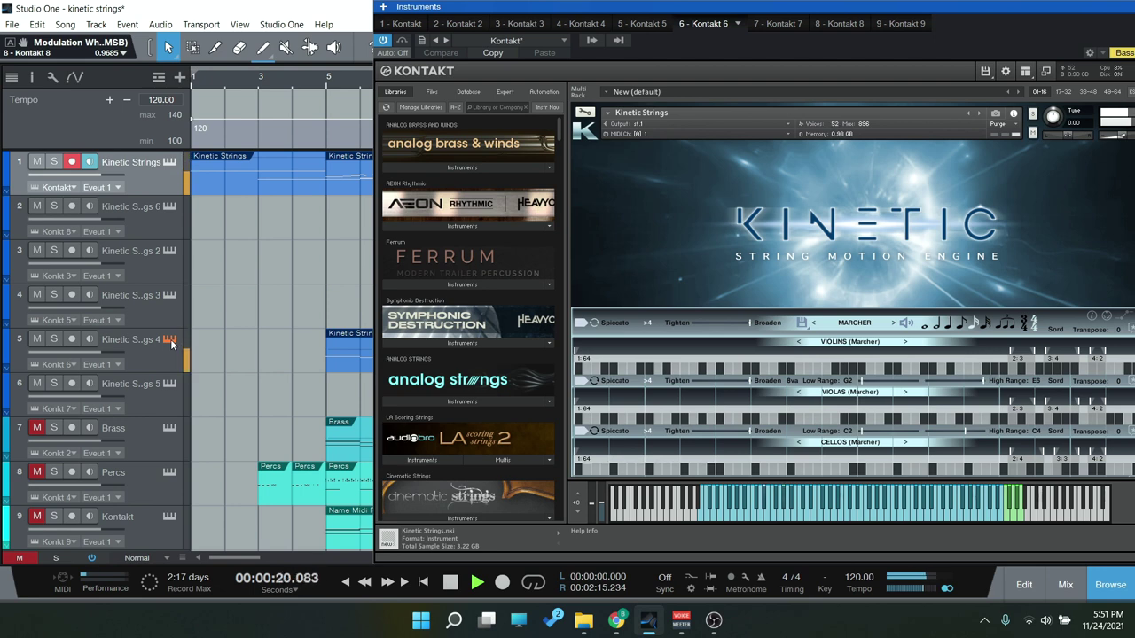
drag(1013, 7, 919, 22)
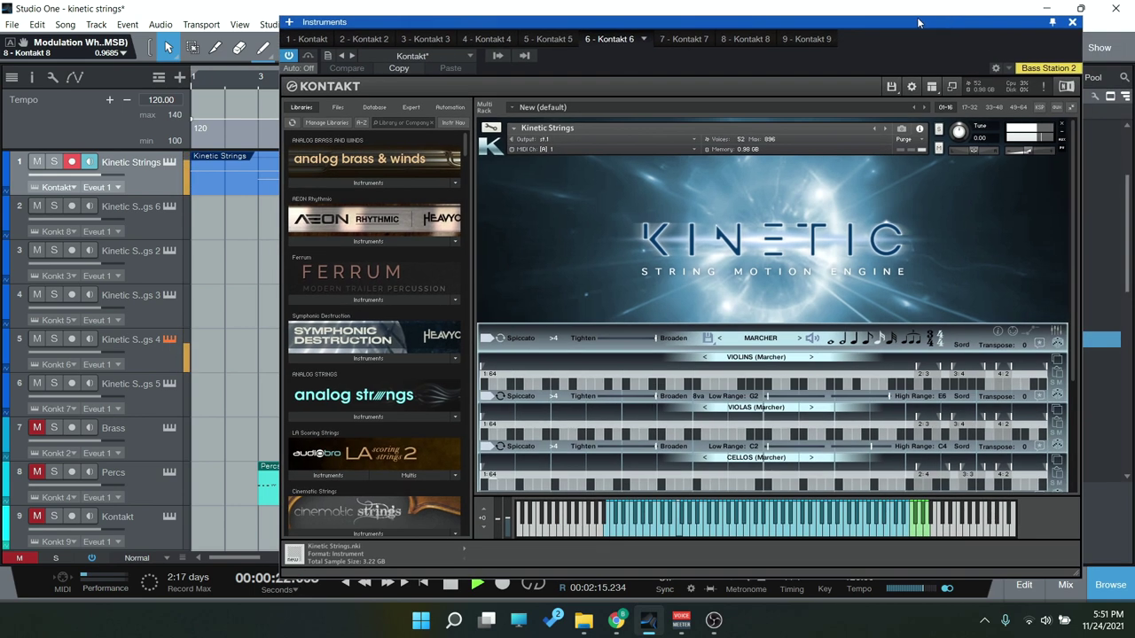
click(1073, 23)
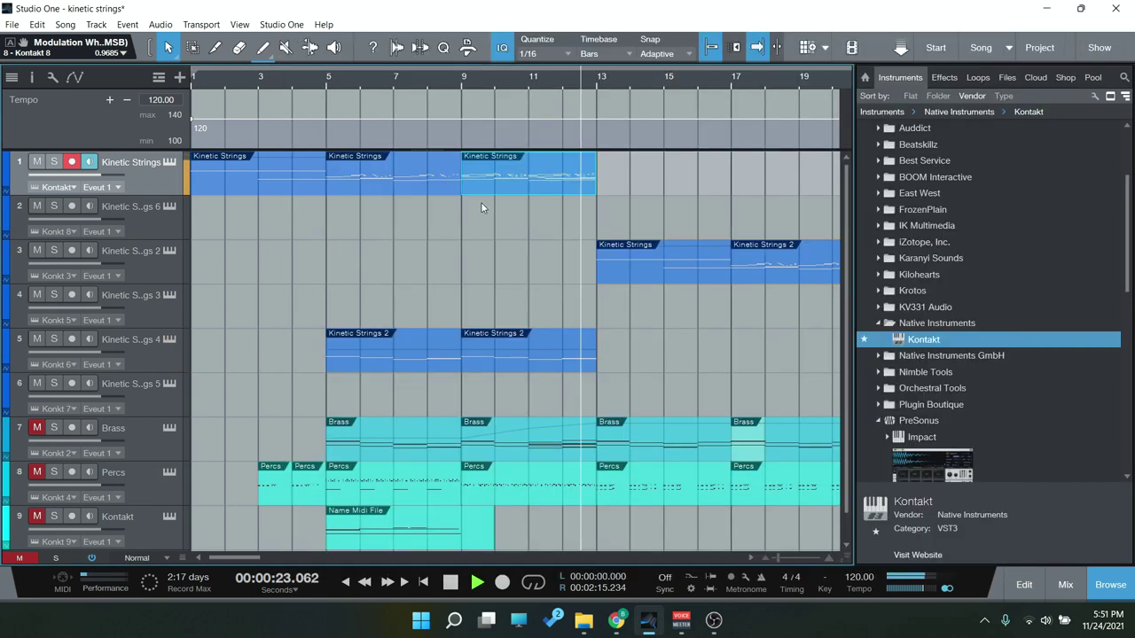
- Watch the Kinetic Strings 2 instrument's In America timelines during playback and close its window
click(169, 251)
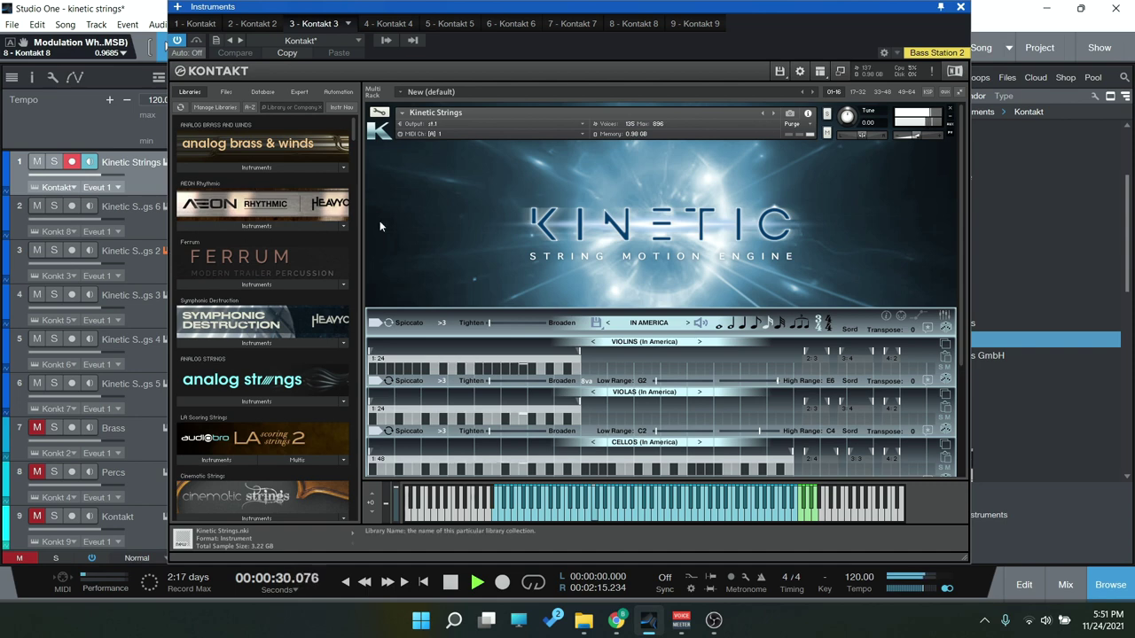
click(960, 7)
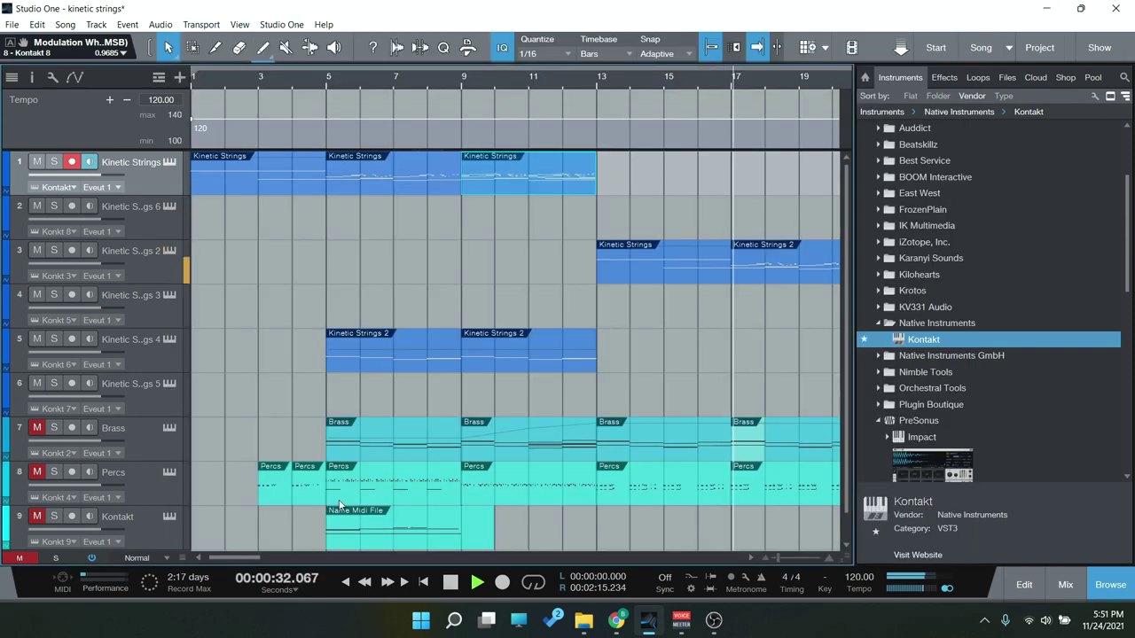
drag(245, 558, 276, 568)
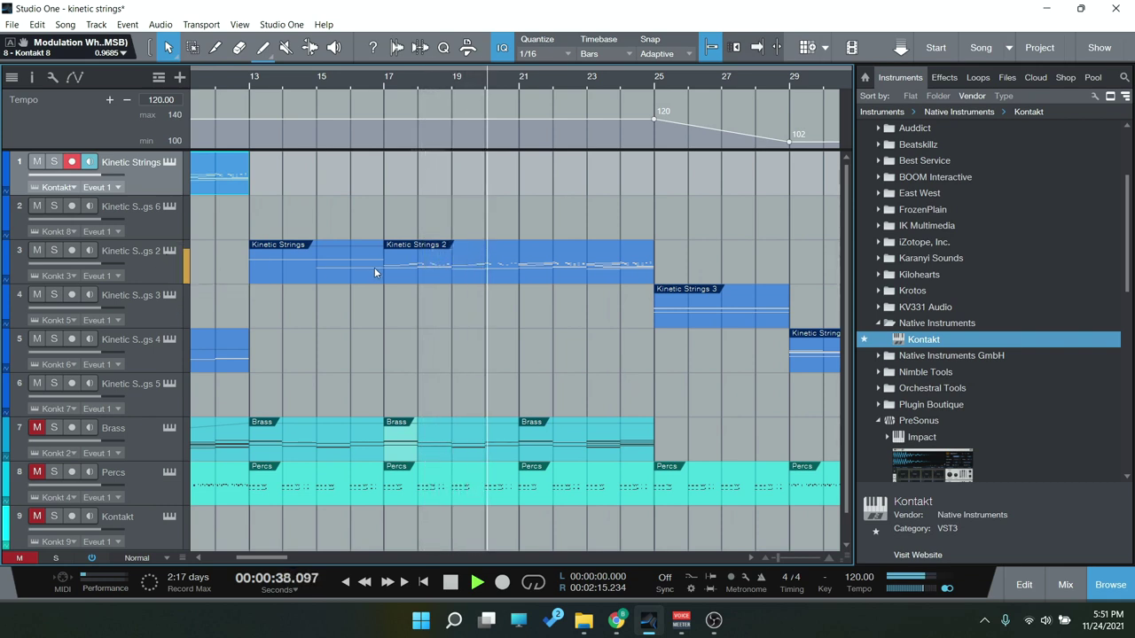
- Examine the violin, viola and cello timelines of Kinetic Strings 3's Cellos Rule preset during playback and close the instrument
click(169, 295)
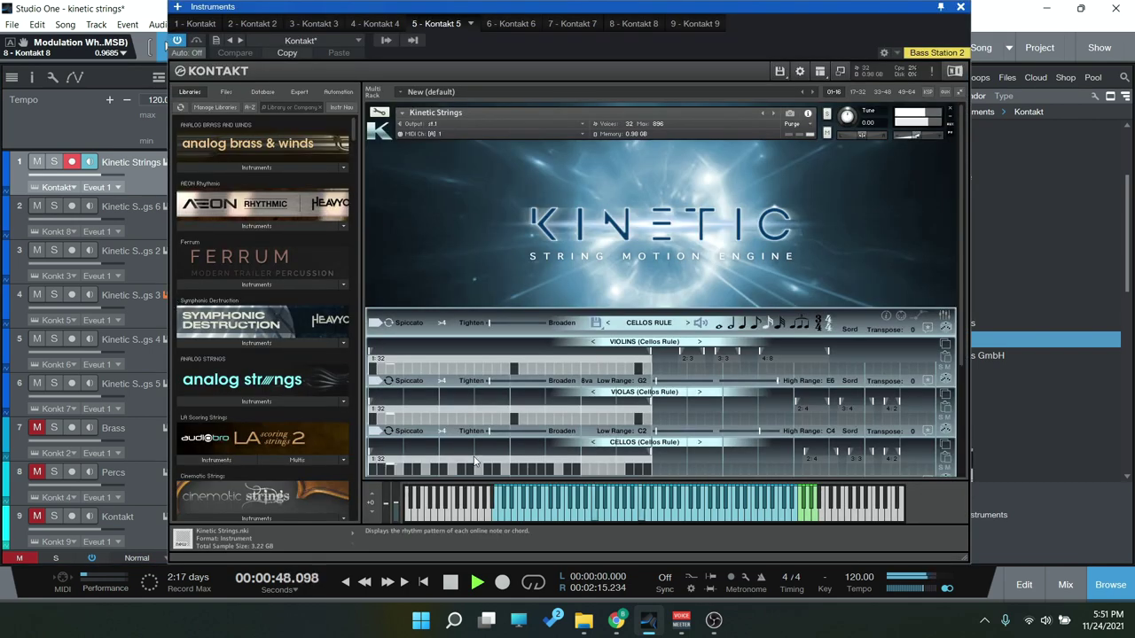
scroll(476, 460, down, 1)
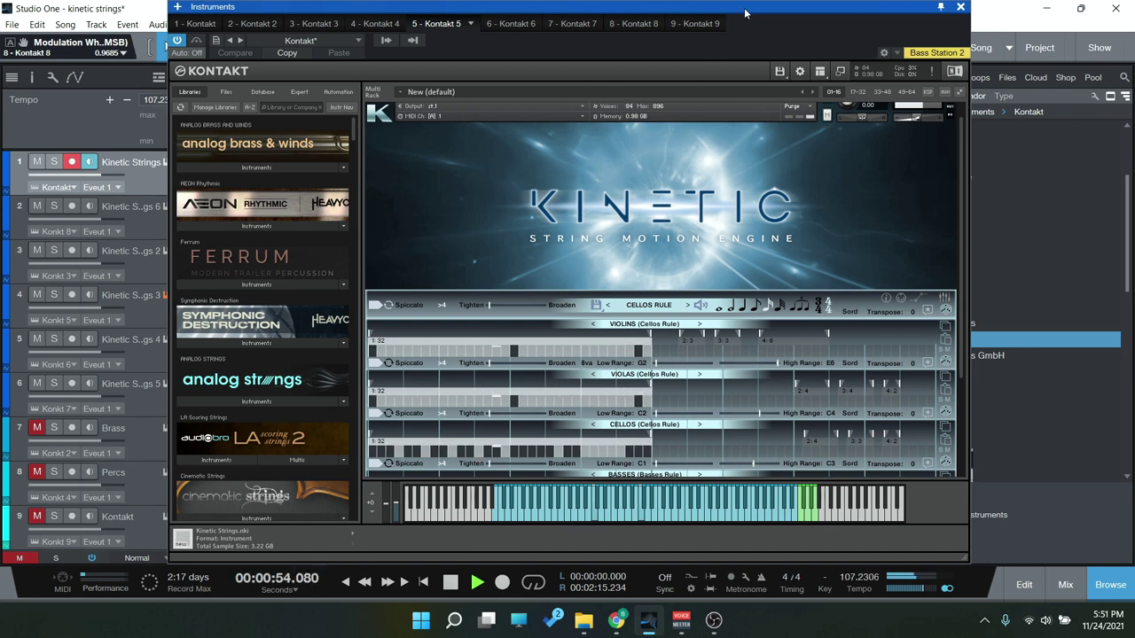
click(961, 6)
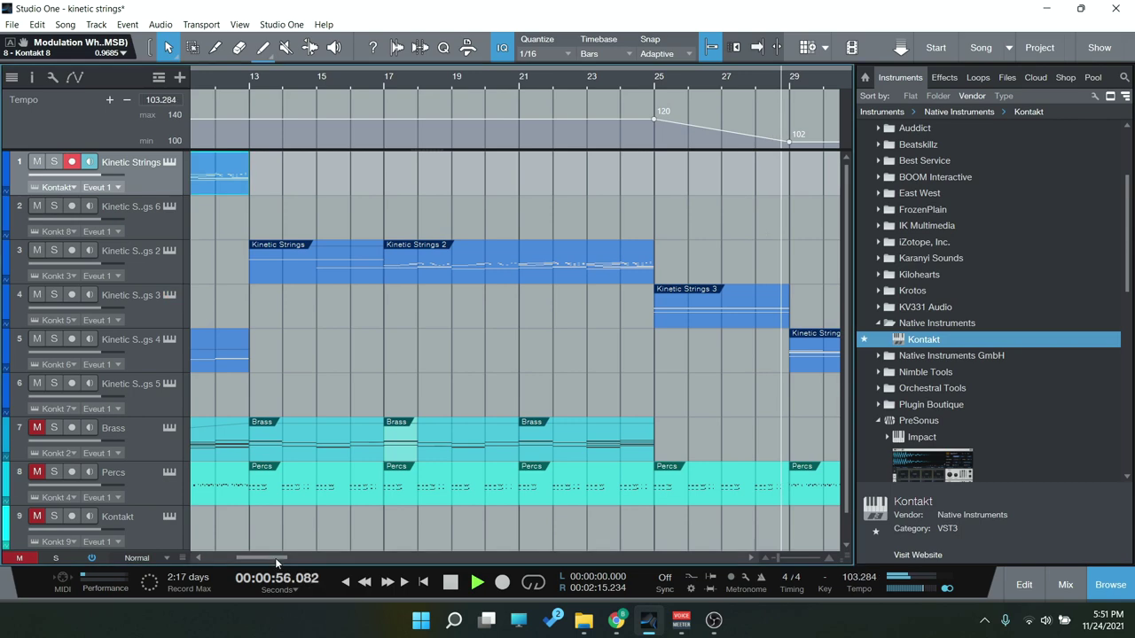
- Follow the Tighten/Broaden slider in Kinetic Strings 4's Marcher preset during playback and close the instrument window
click(169, 339)
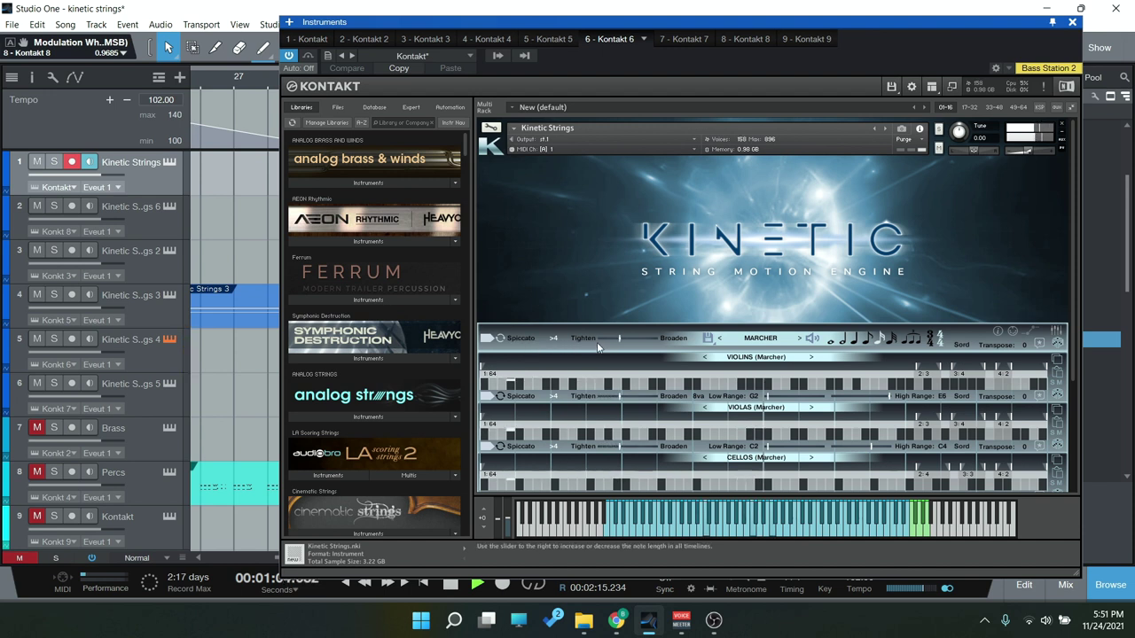
drag(641, 346, 654, 342)
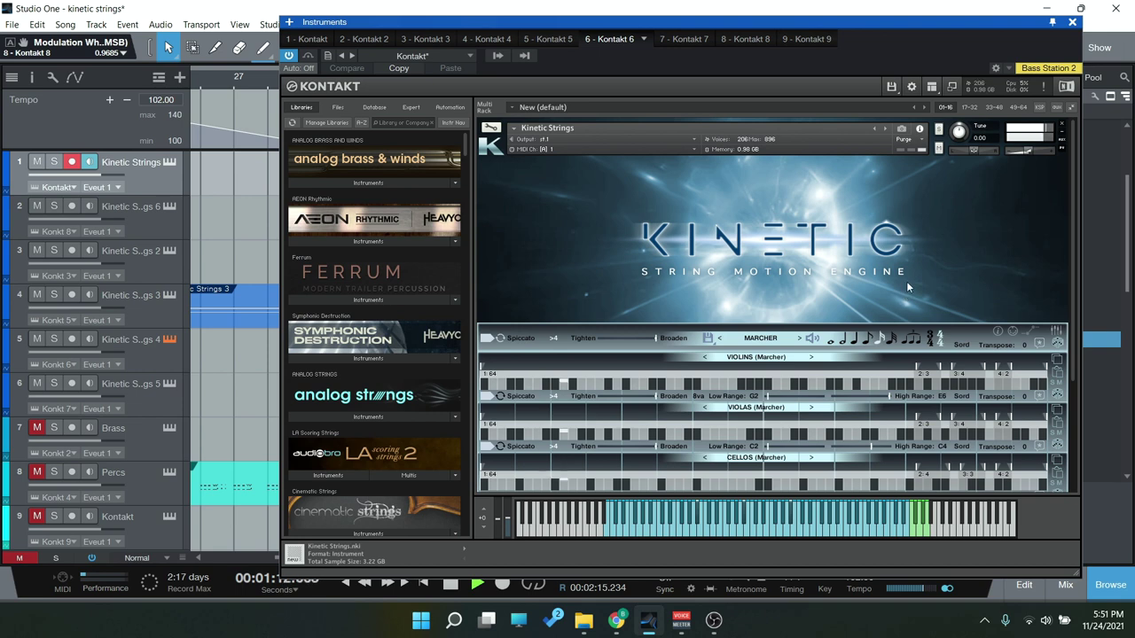
key(F11)
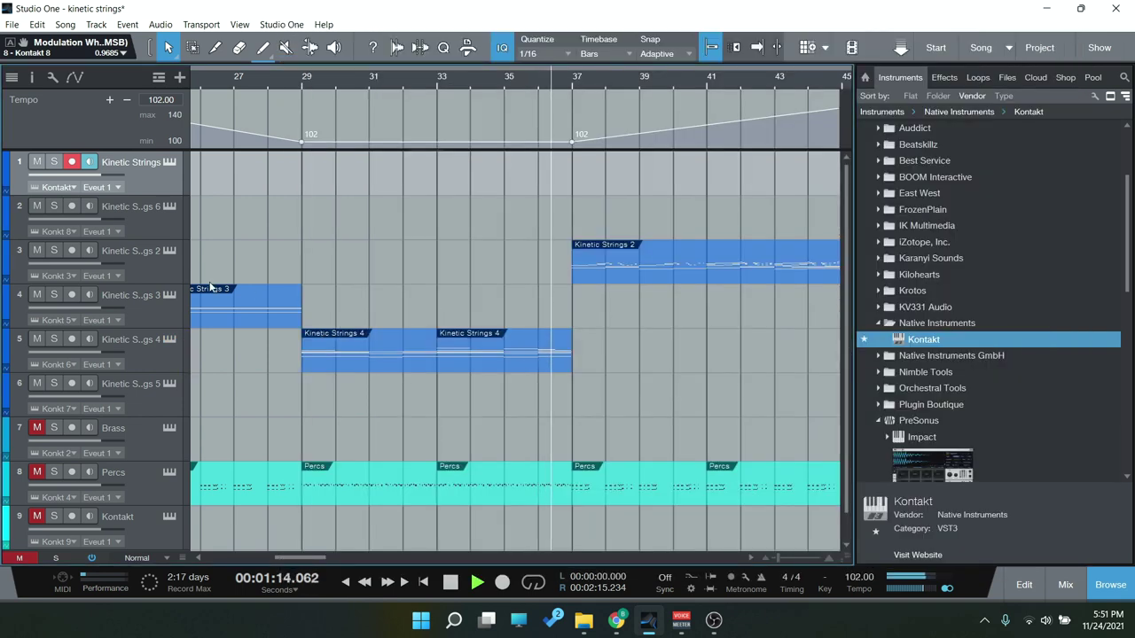
- Select the Kinetic Strings 2 track and watch its instrument play the clip starting at bar 37, closing the window when finished
drag(321, 559, 347, 555)
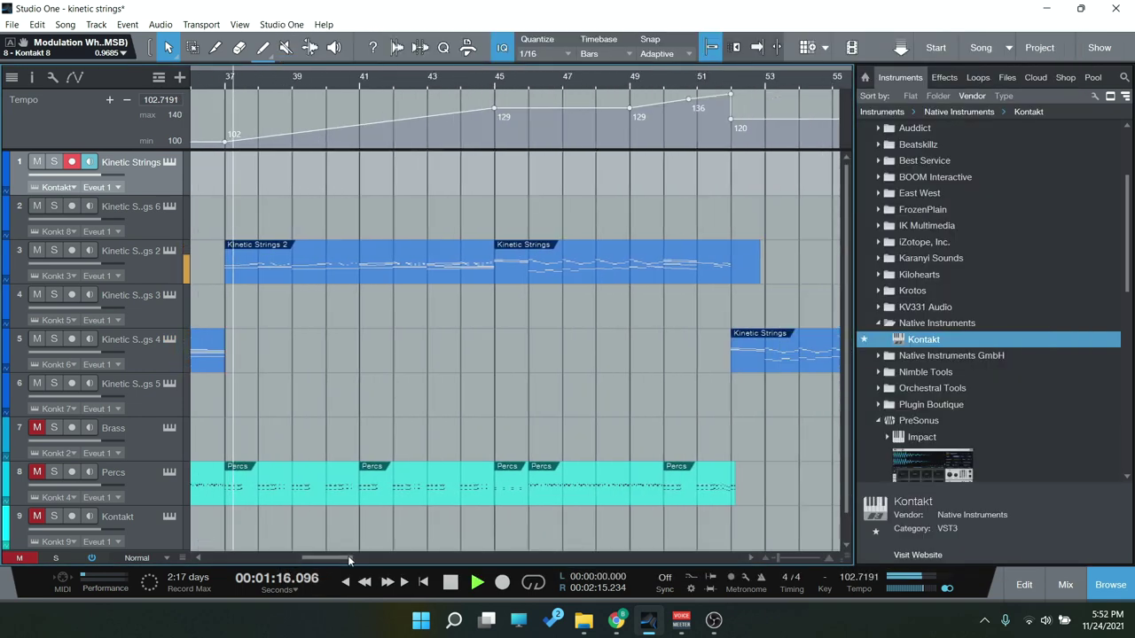
click(130, 251)
key(F11)
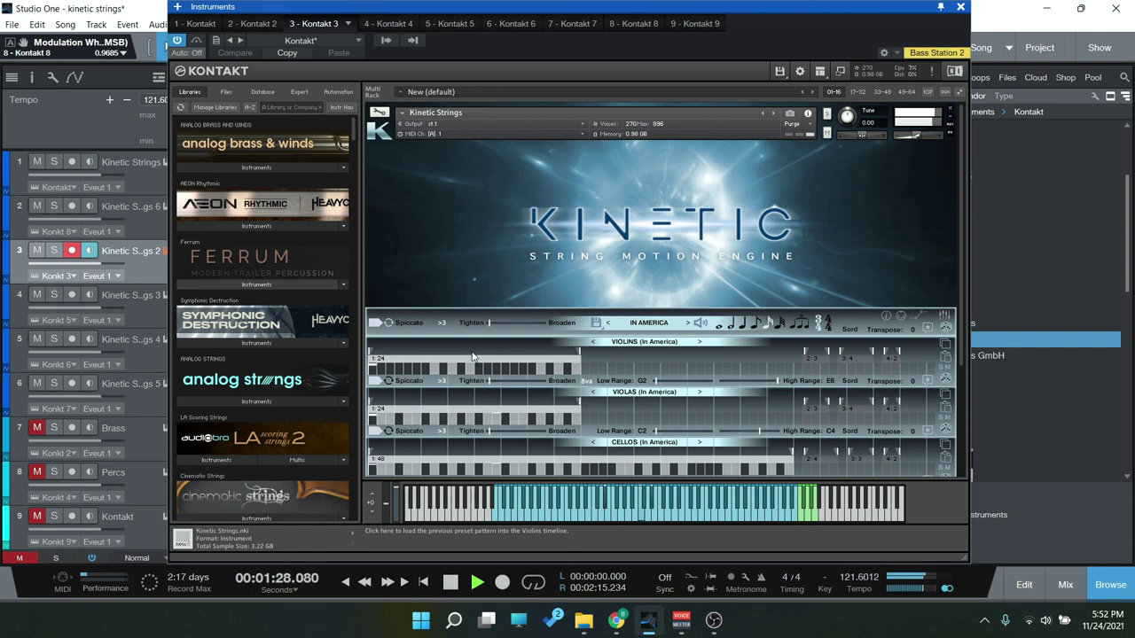
click(960, 7)
- Open the Kinetic Strings 2 track's clip starting at bar 45 in the note editor and follow its notes during playback
double_click(558, 260)
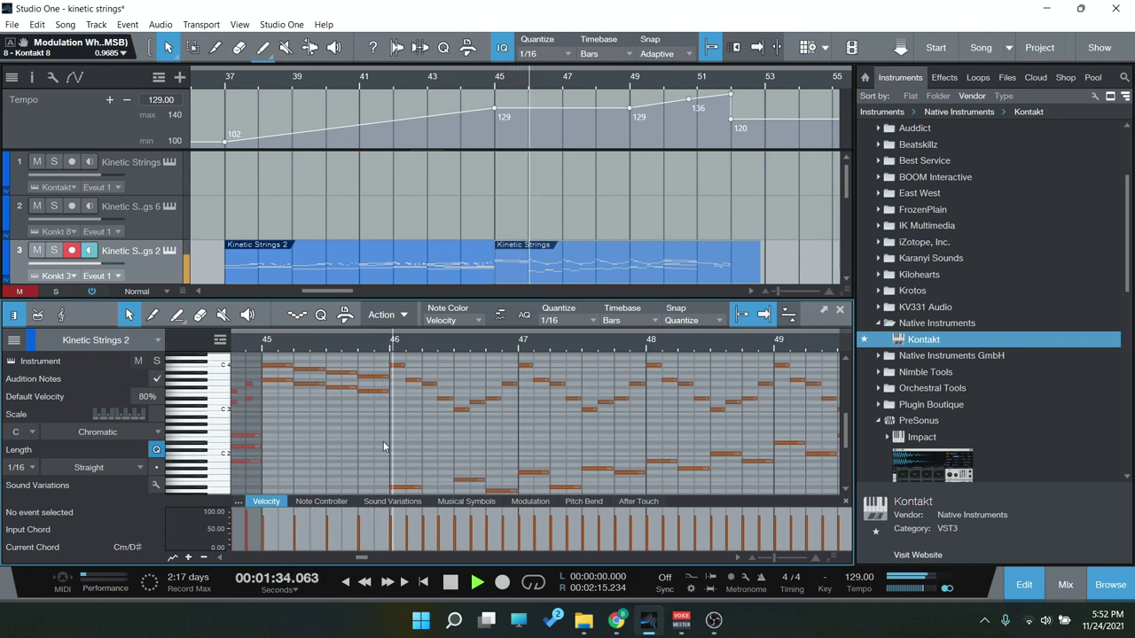
scroll(540, 270, down, 3)
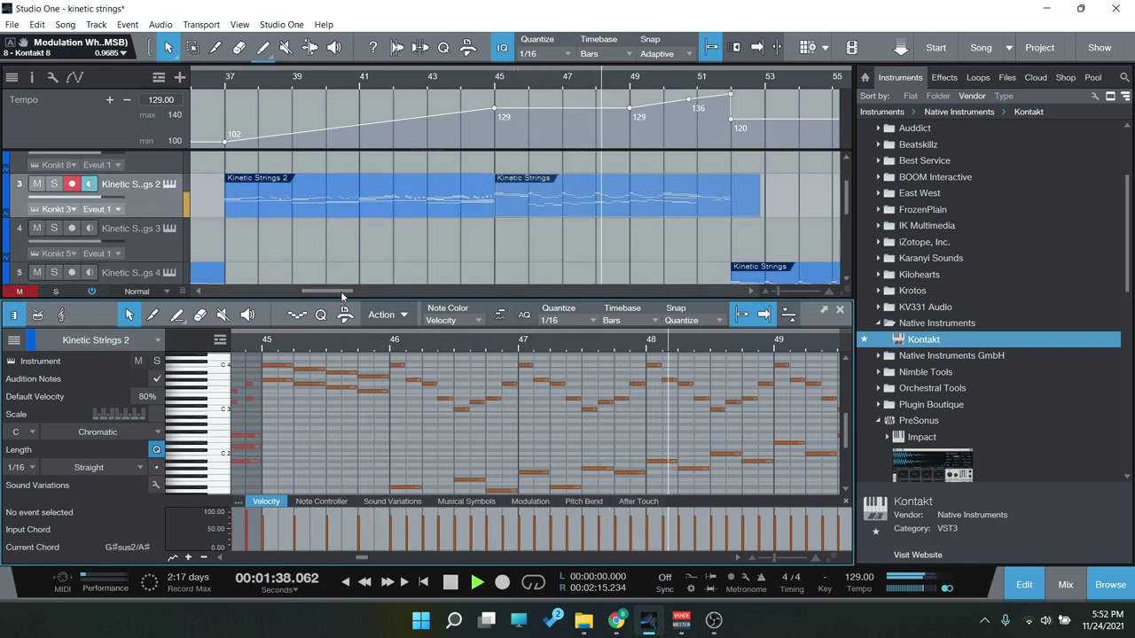
drag(340, 291, 350, 291)
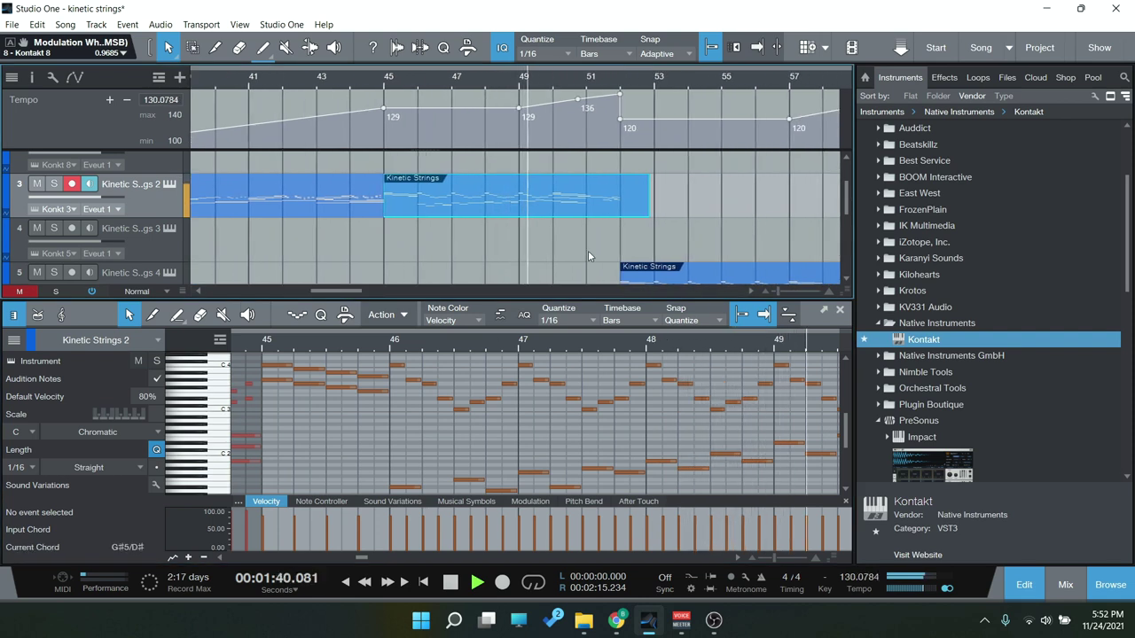
- Show the notes of the Kinetic Strings 4 track's clip starting at bar 52 and follow them to the end of the song
scroll(587, 254, down, 1)
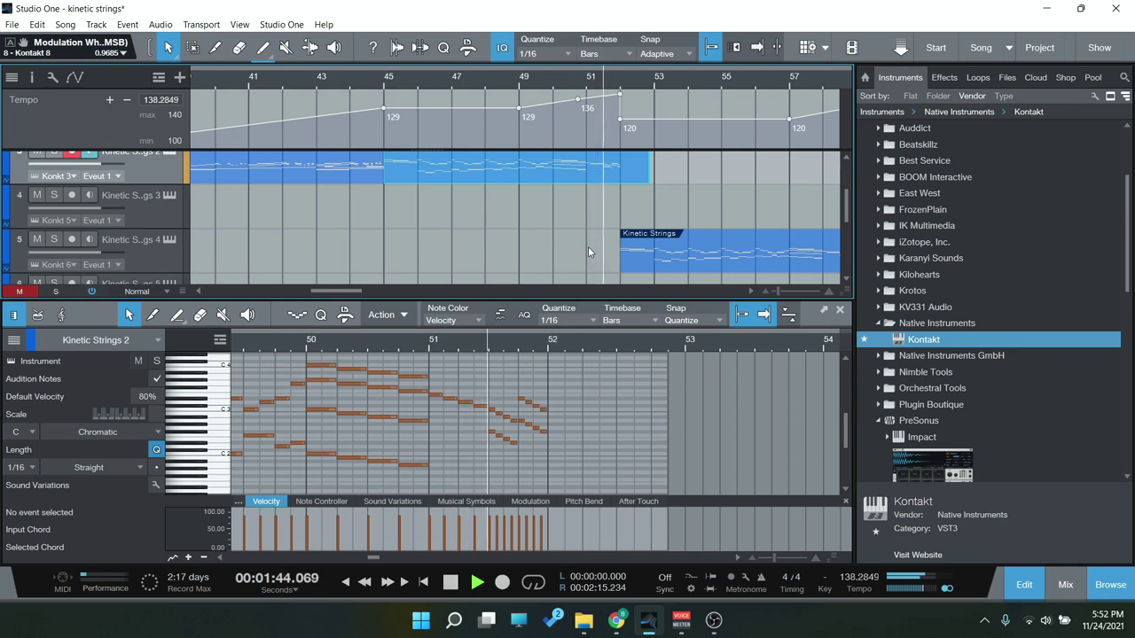
click(650, 237)
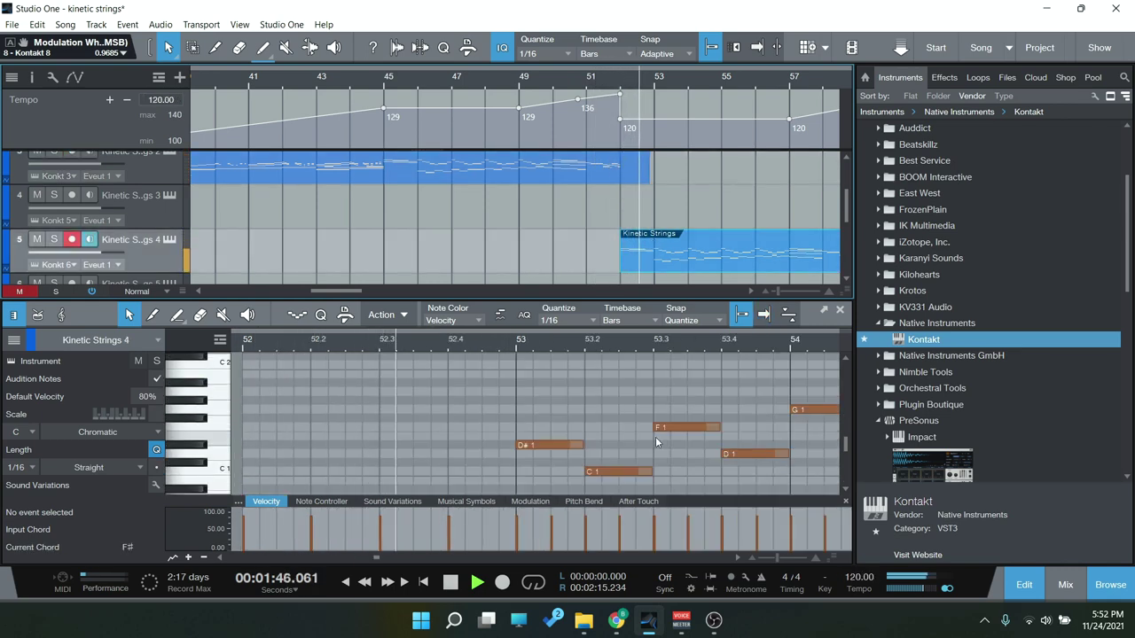
scroll(657, 434, up, 5)
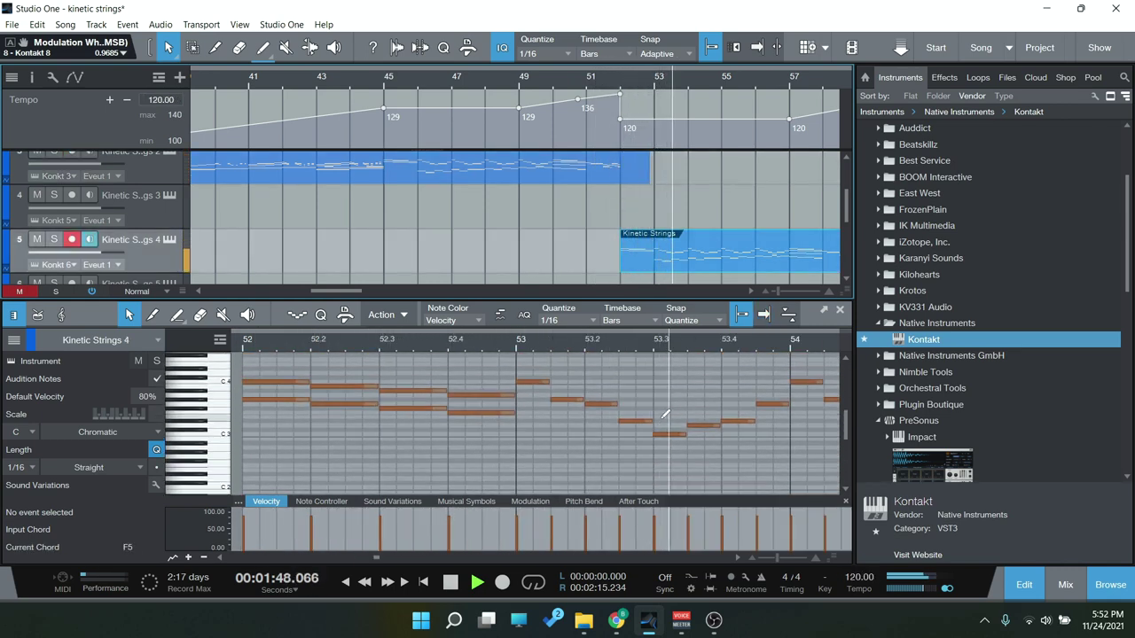
scroll(656, 418, down, 5)
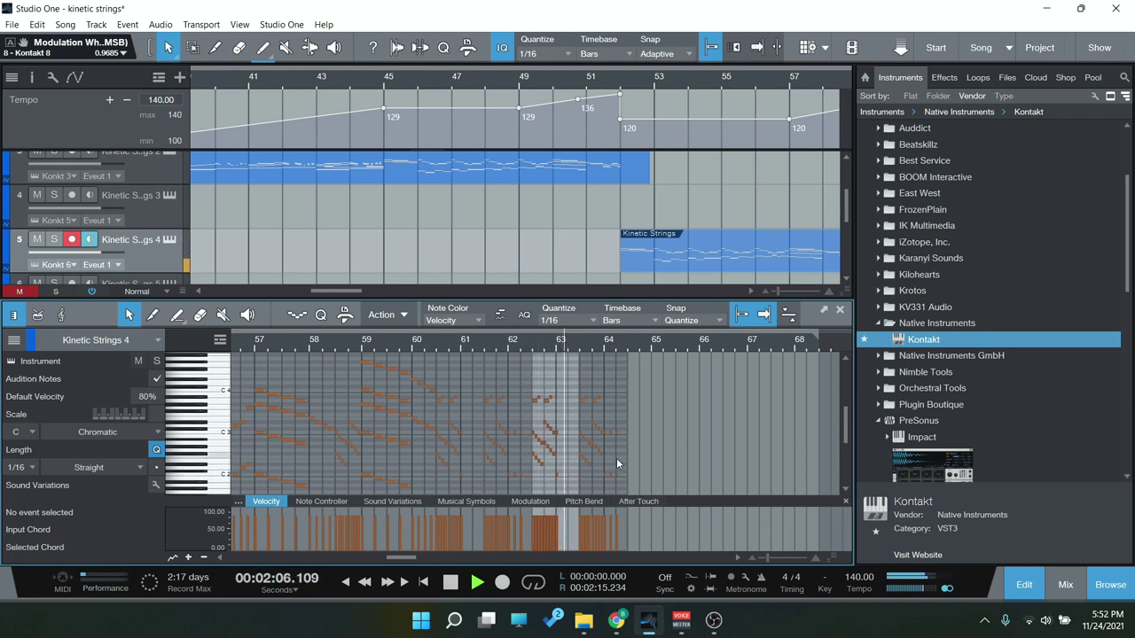
scroll(616, 458, up, 5)
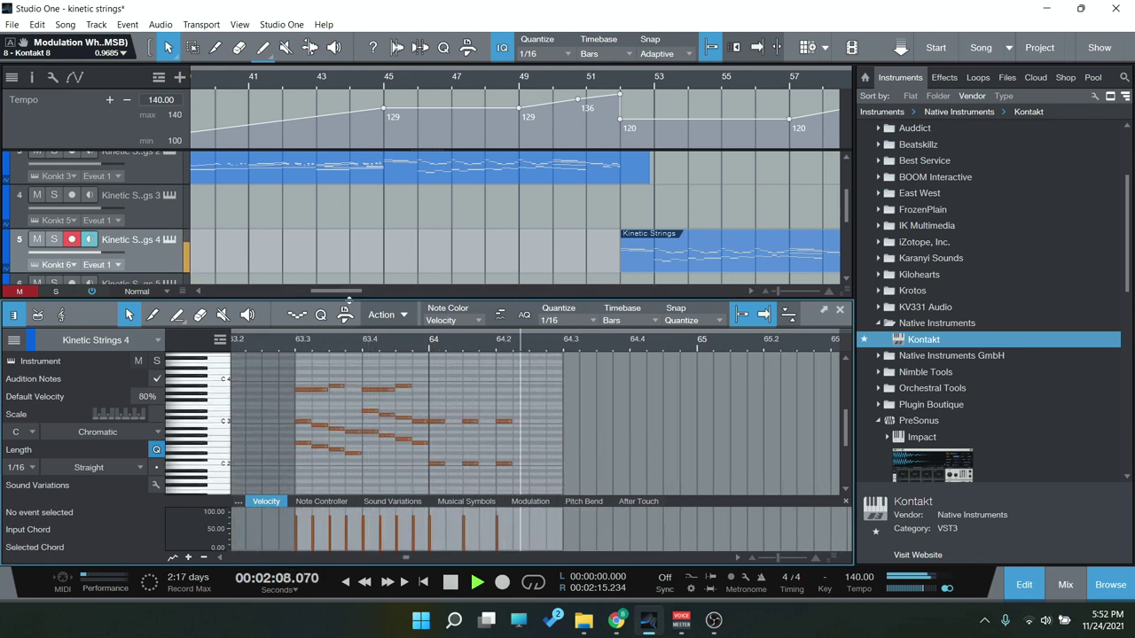